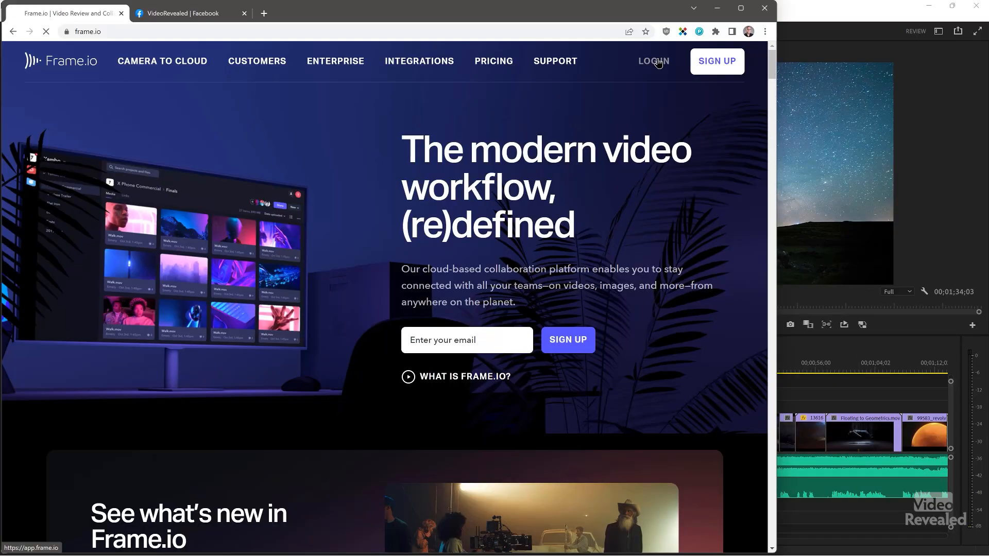
- Log in to the Frame.io web app to reach the Awakenings project
left_click(658, 62)
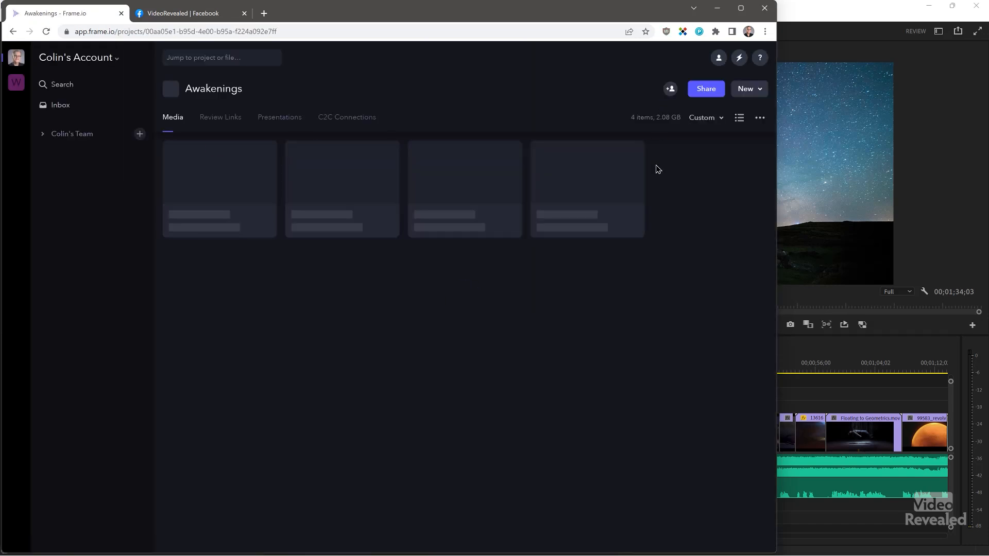
- Maximize the Chrome window so the Awakenings project page fills the screen
left_click(741, 7)
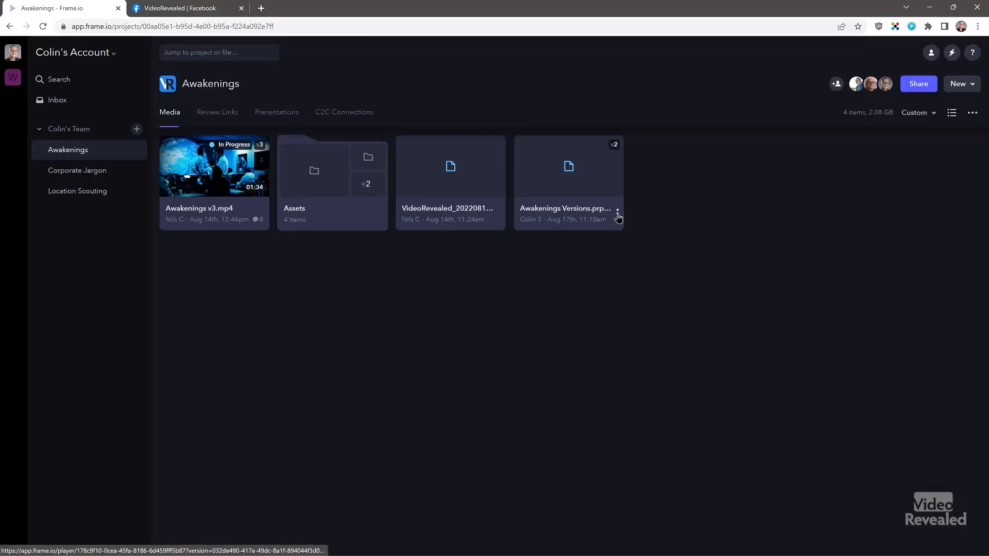
right_click(618, 218)
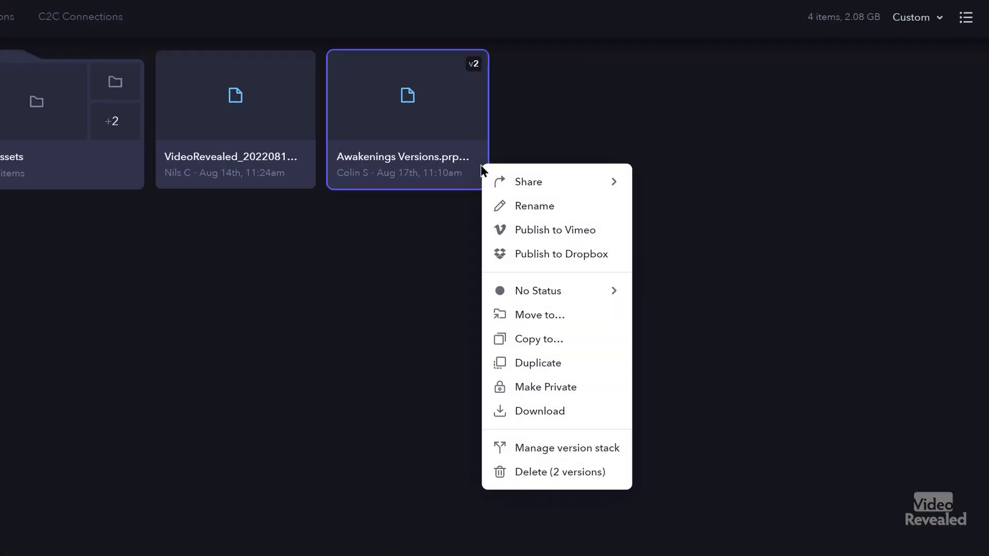
mouse_move(559, 187)
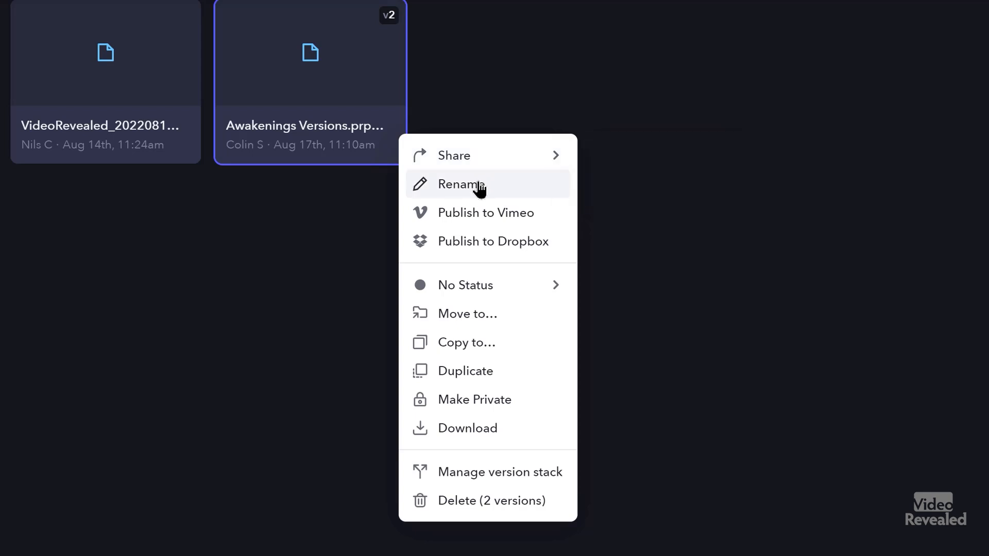
mouse_move(506, 288)
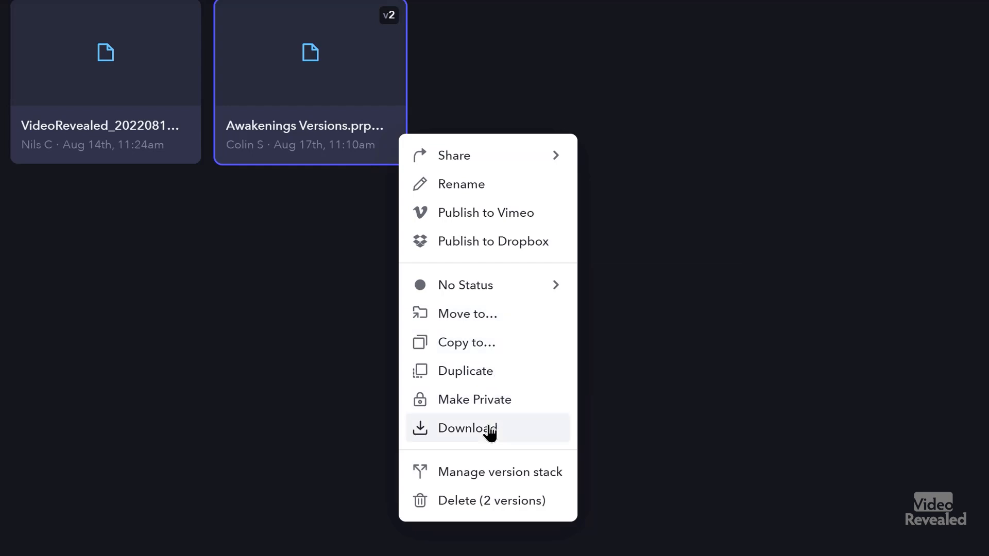
left_click(493, 478)
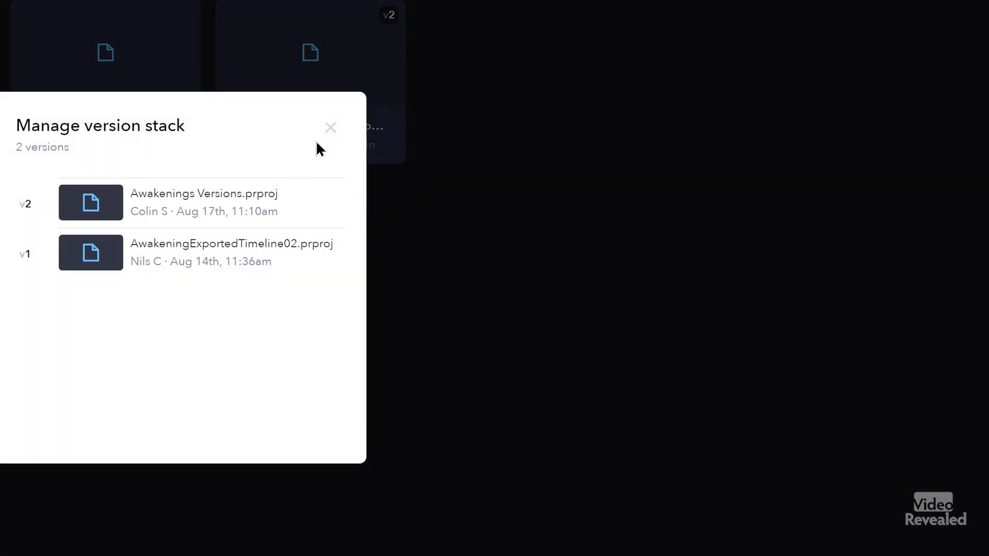
left_click(332, 127)
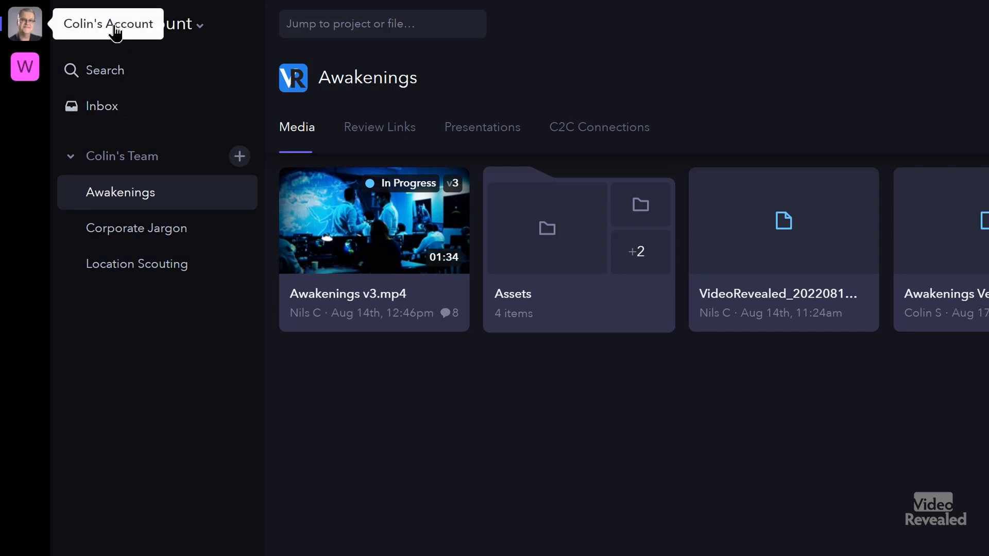
- Browse the other account, Corporate Jargon and Location Scouting projects, then open Awakenings v3.mp4
left_click(22, 76)
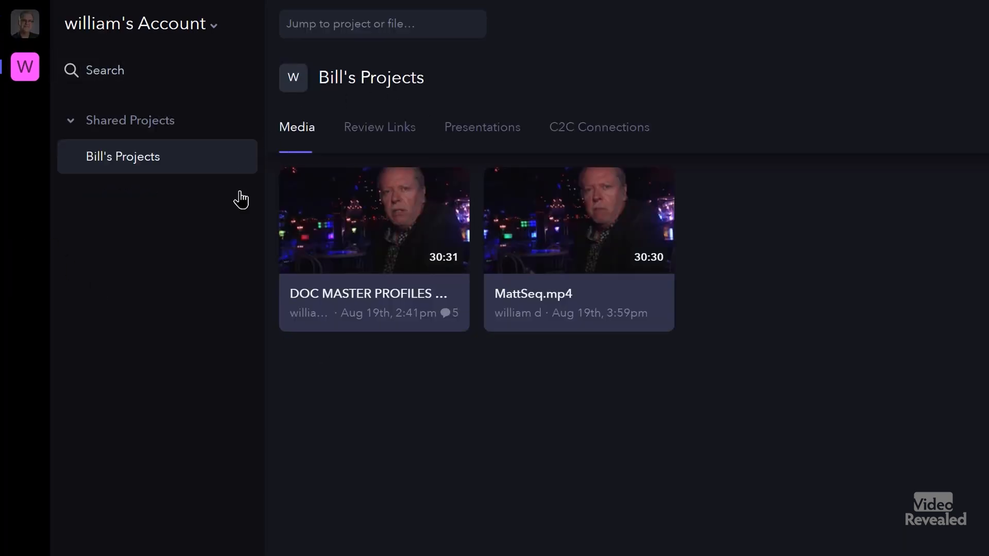
left_click(26, 26)
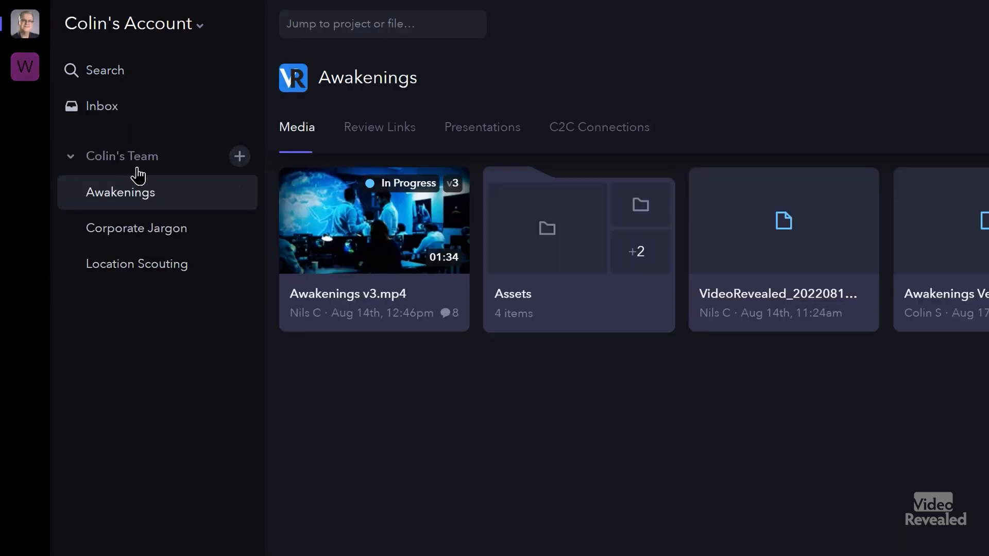
left_click(142, 243)
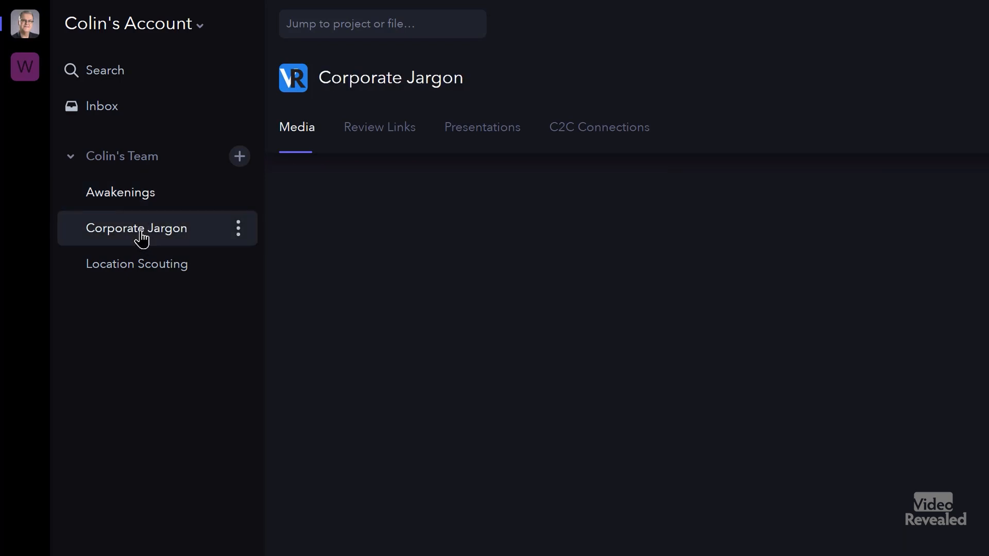
left_click(124, 273)
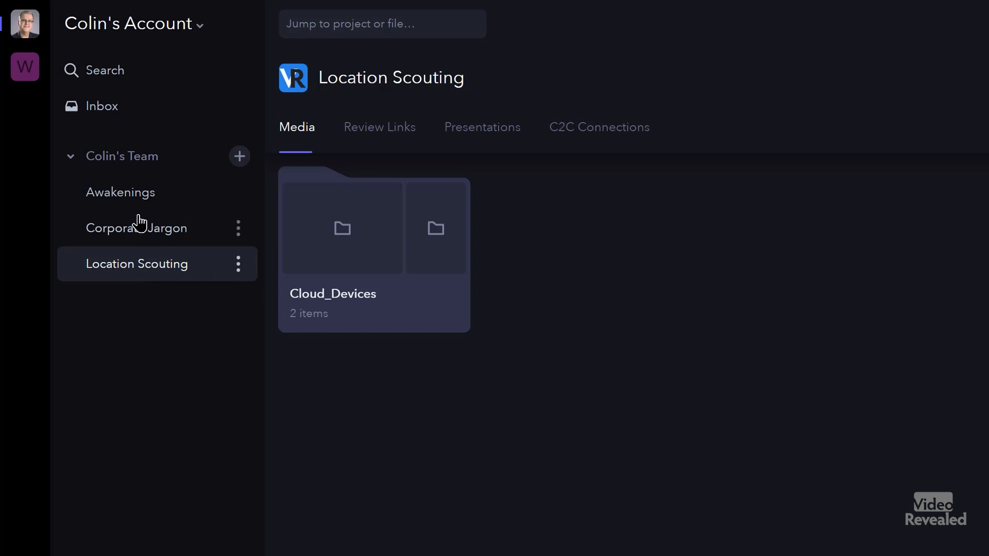
left_click(125, 201)
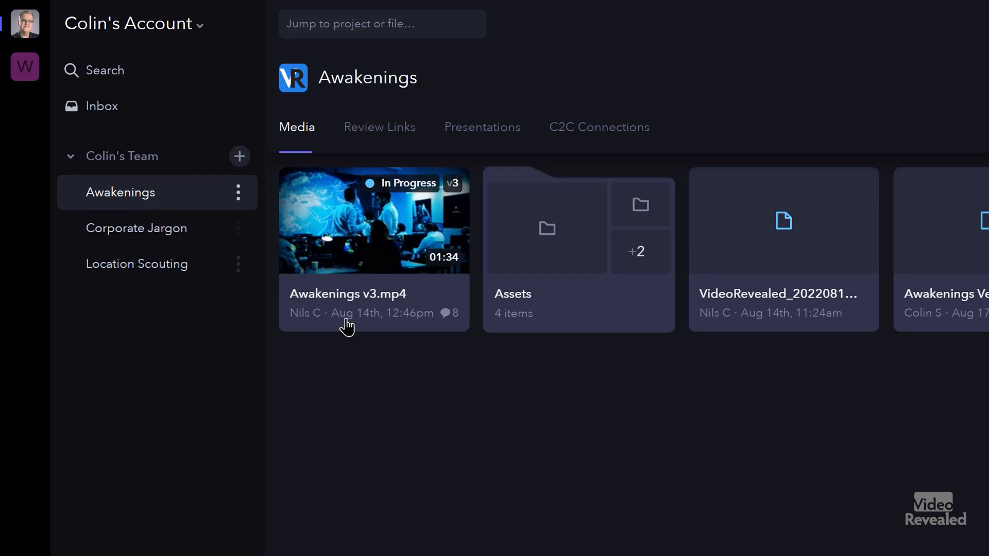
left_click(339, 215)
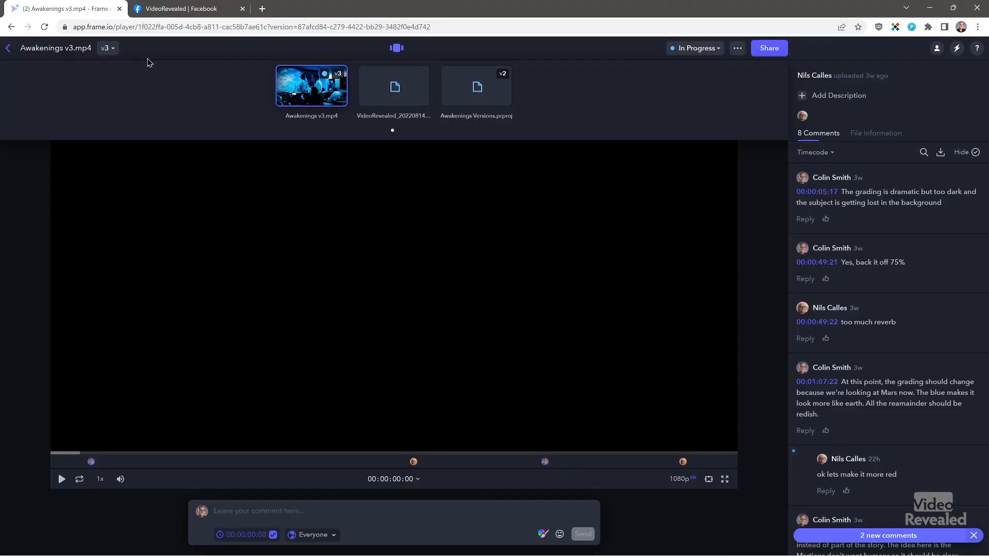
- Switch the player to version 1, Awakenings.mp4, and jump to comments at 00:00:34:21 and 00:00:22:08
left_click(113, 50)
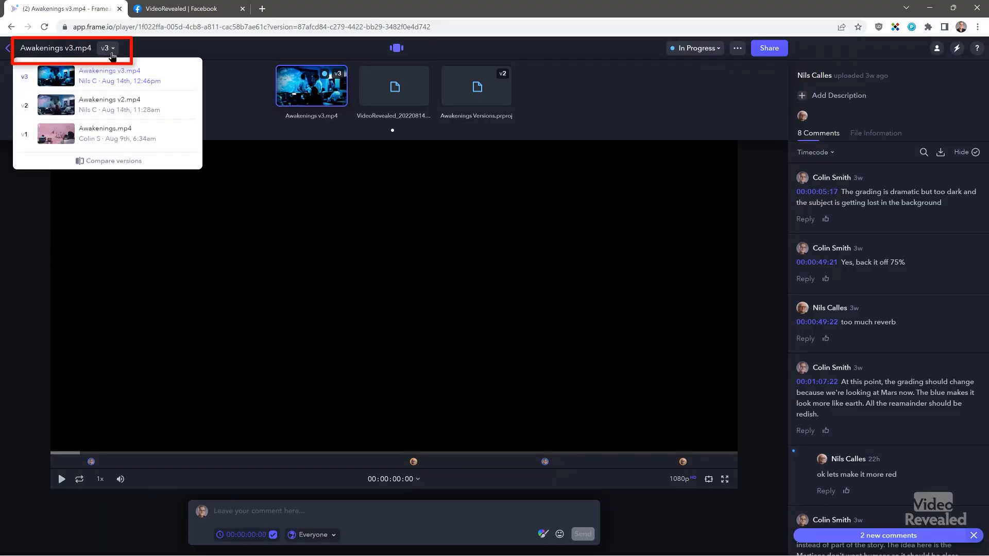
left_click(111, 133)
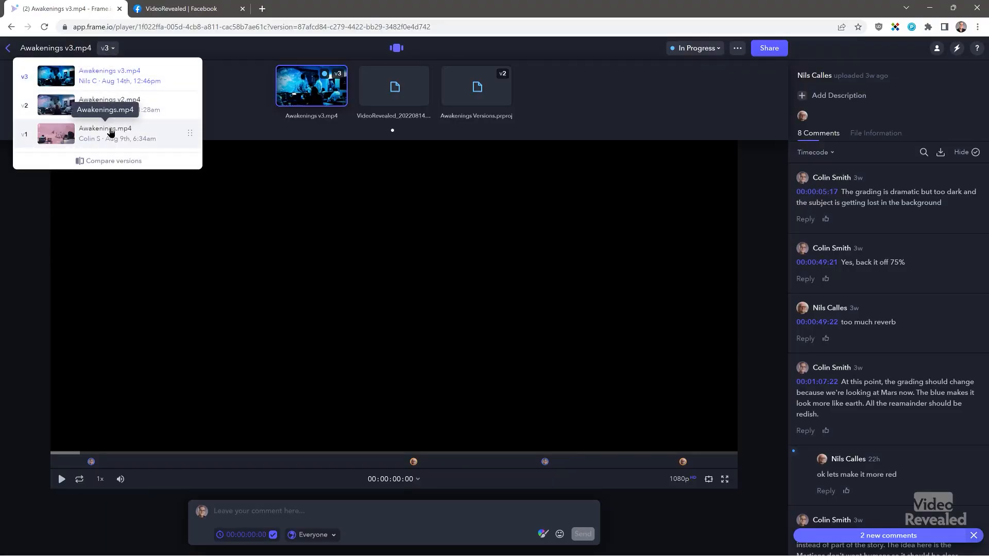
left_click(141, 214)
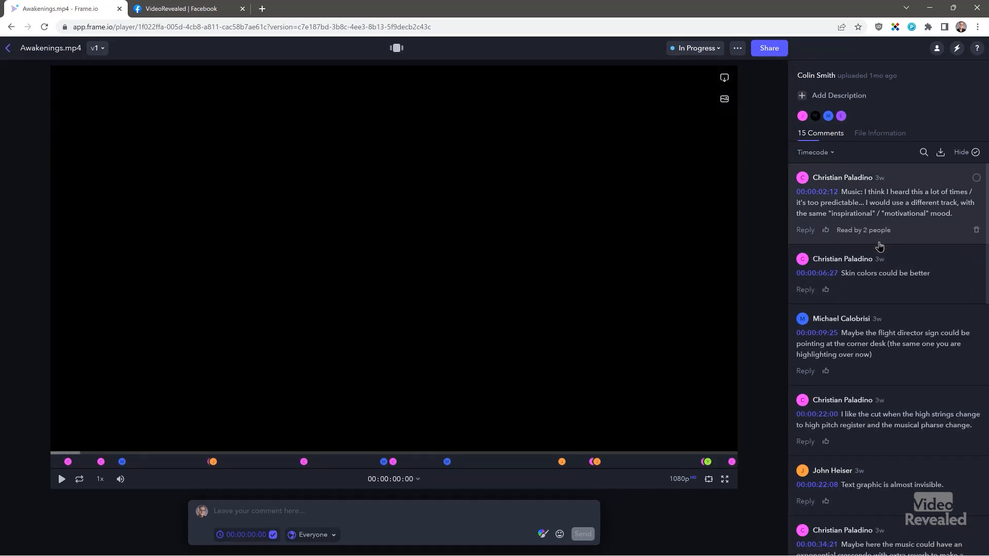
scroll(876, 249, "down", 4)
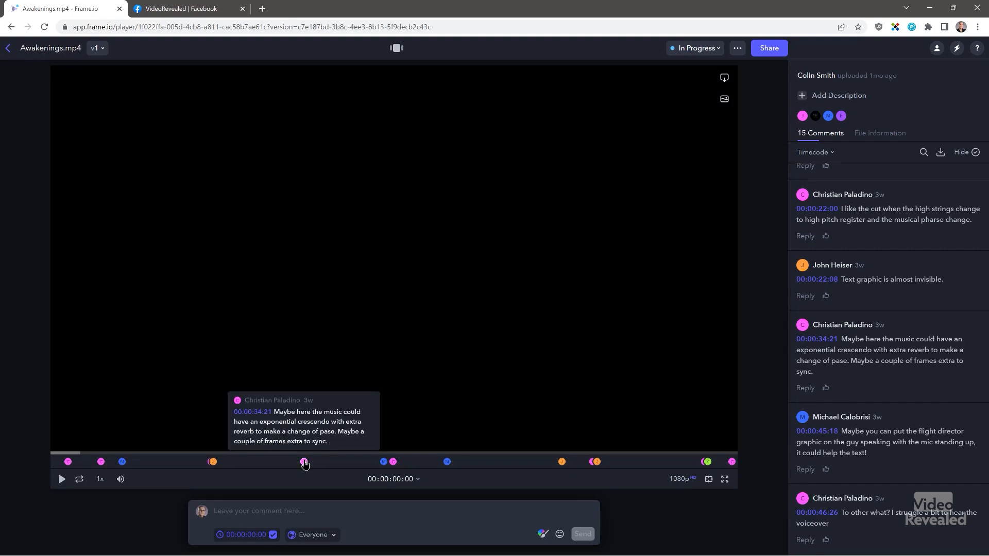
left_click(305, 463)
left_click(213, 462)
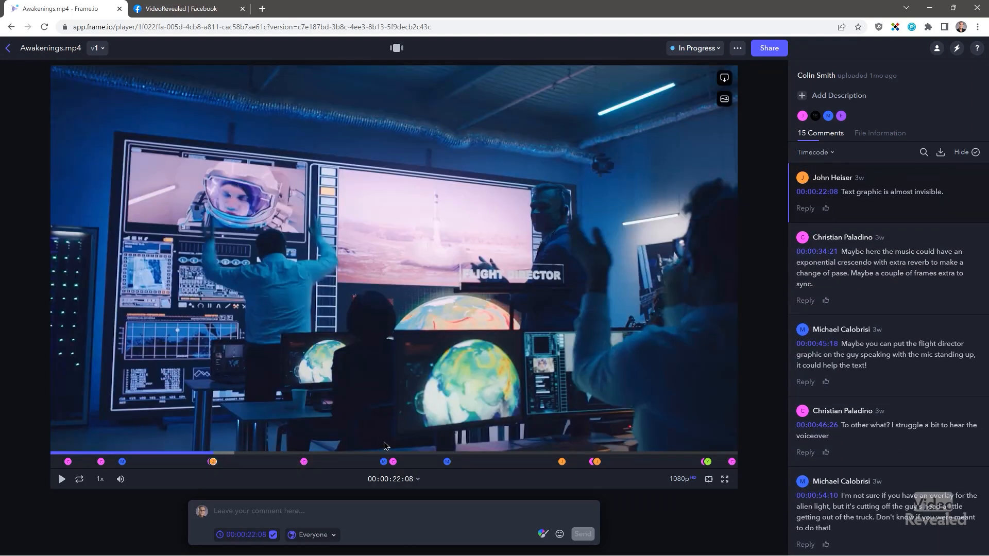
- Go back to the Awakenings project and return to Premiere Pro
left_click(12, 48)
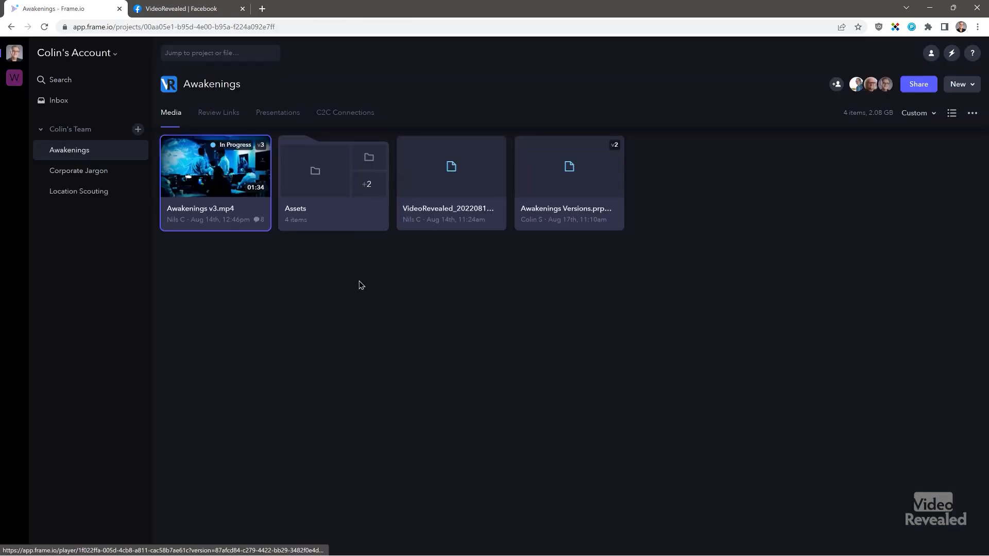
mouse_move(543, 549)
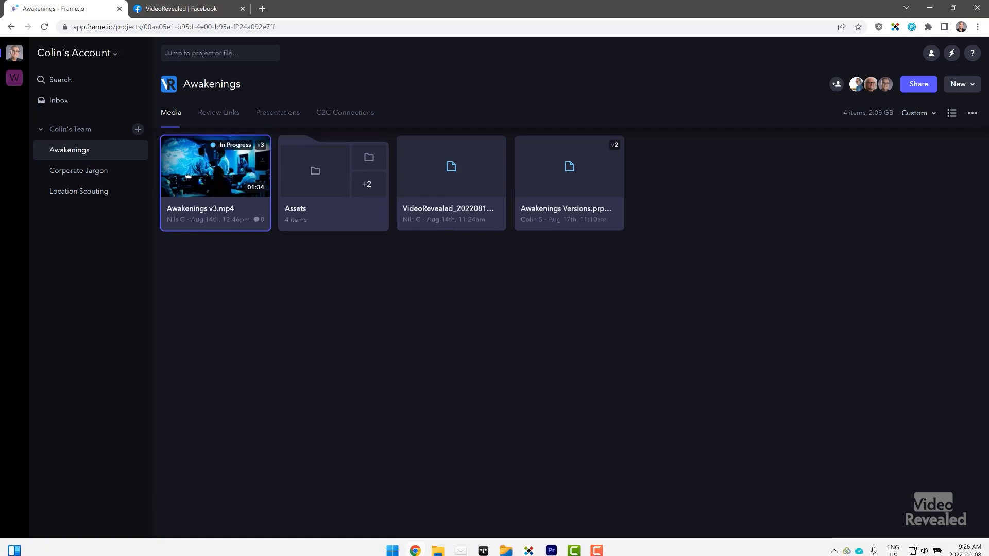
left_click(554, 546)
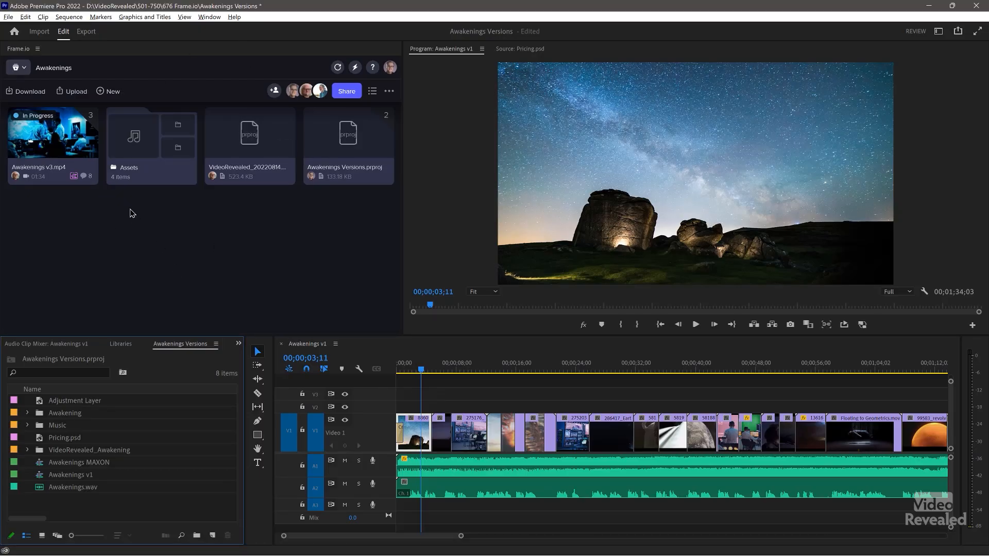
- In the Frame.io panel, open the Awakenings video and switch to version 1, Awakenings.mp4
left_click(62, 135)
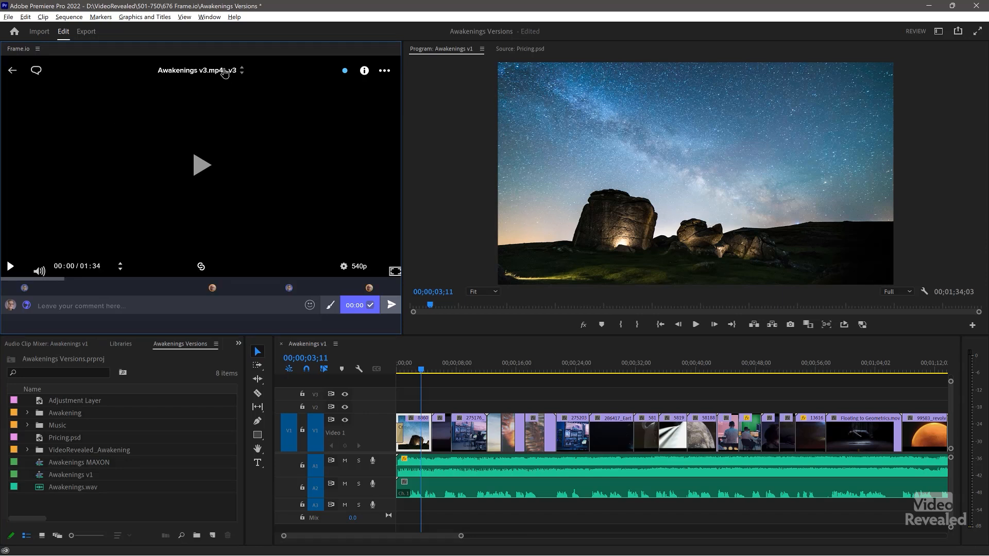
left_click(225, 73)
left_click(206, 154)
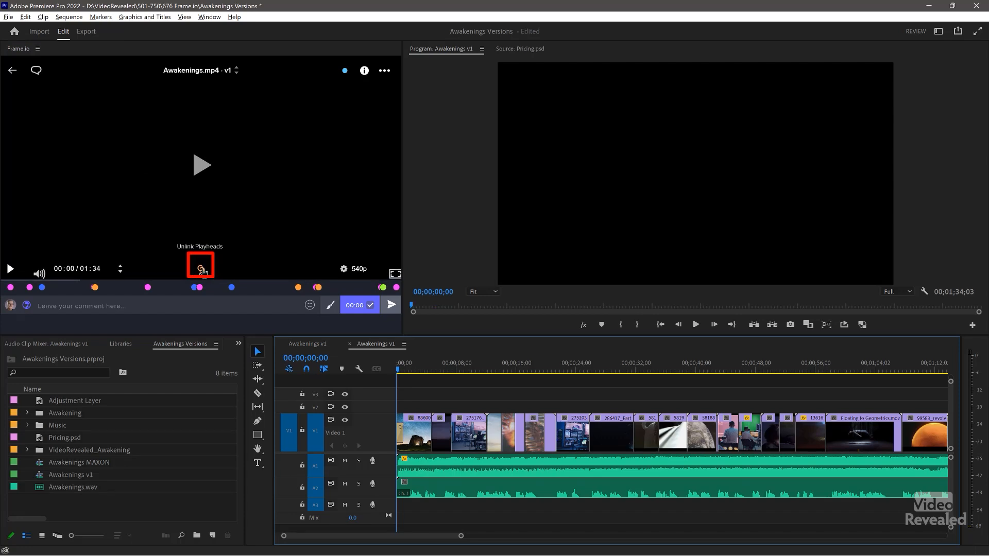
- Play the review video in sync, jump to the 00:46 comment, and list its 15 comments
left_click(10, 267)
left_click(10, 269)
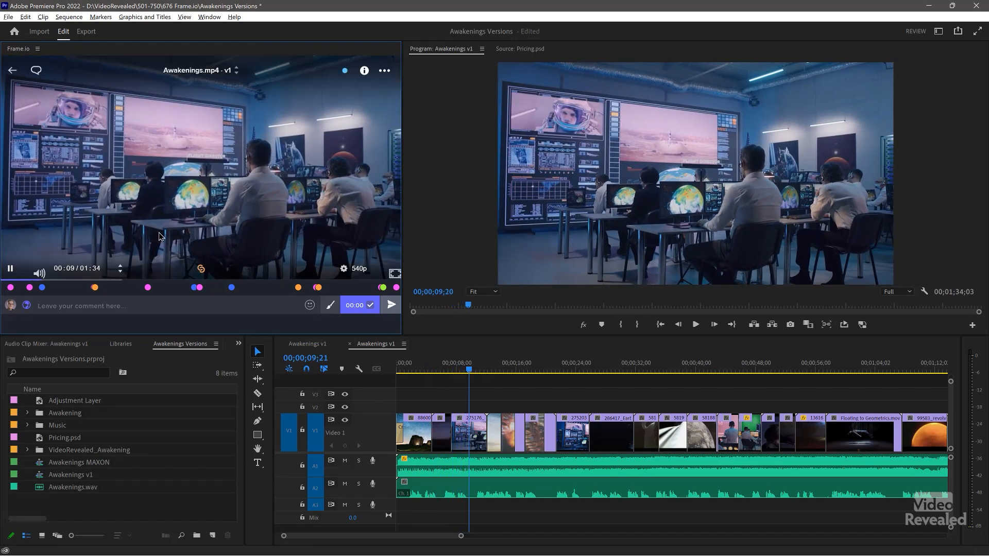
mouse_move(149, 289)
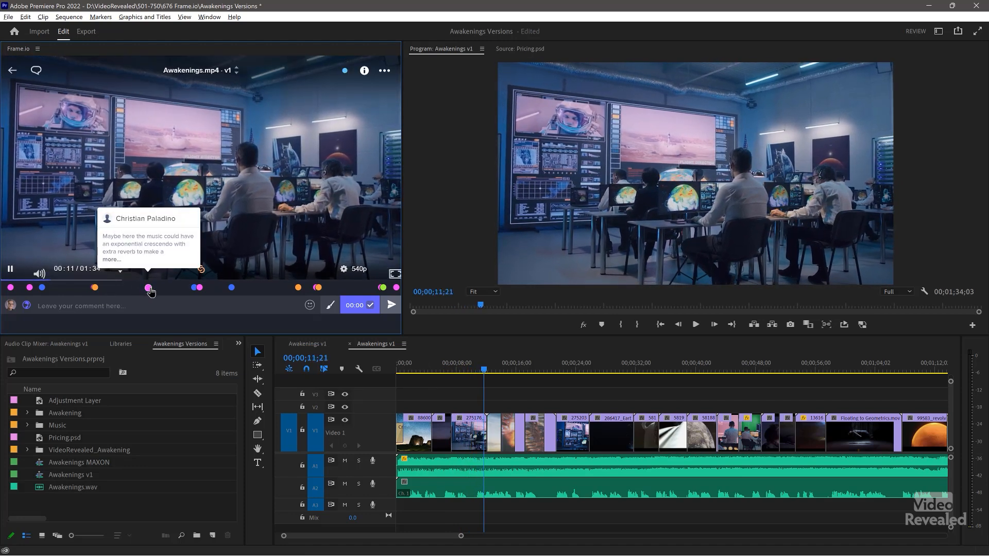
left_click(200, 288)
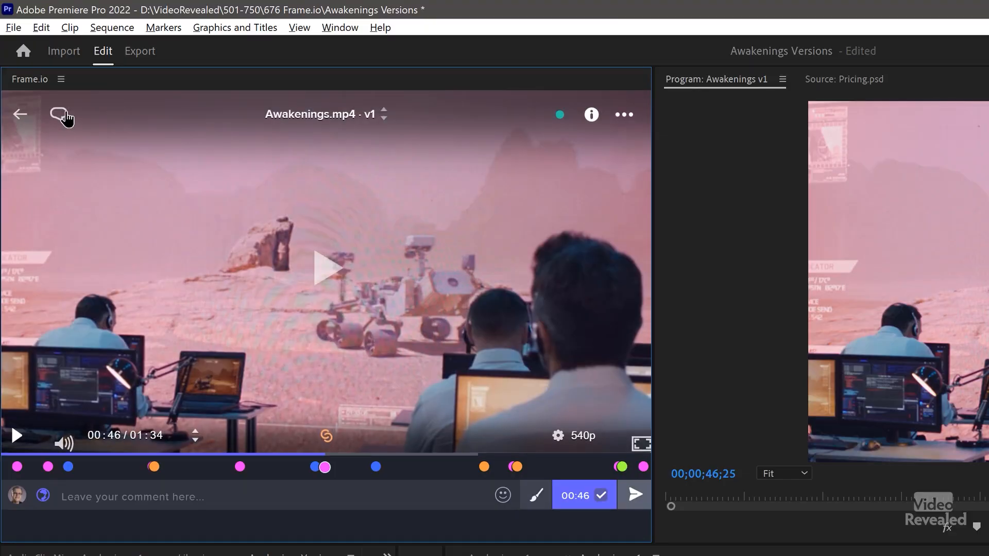
left_click(59, 116)
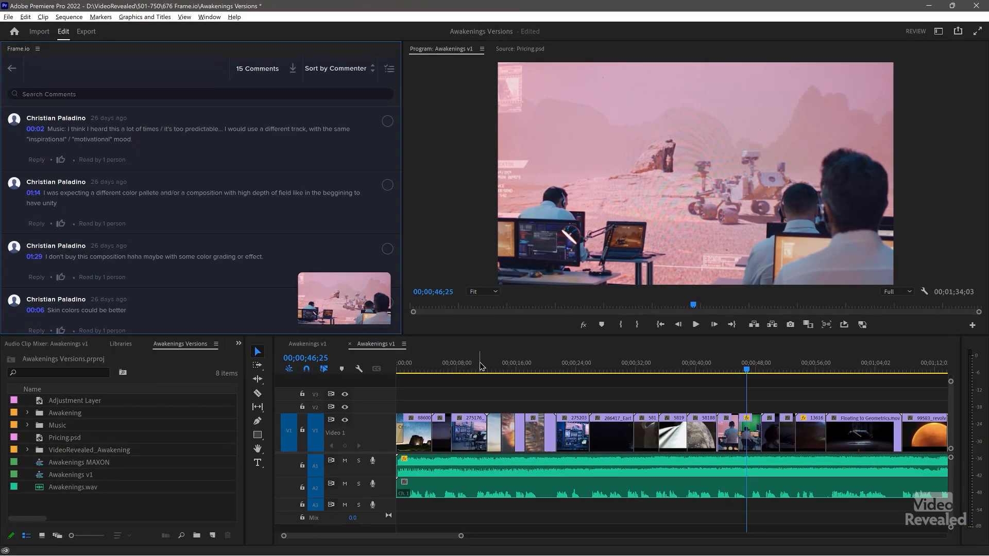
- Jump the sequence to the 01:14, 01:29 and 00:06 comments from the comment list
left_click_drag(493, 366, 463, 365)
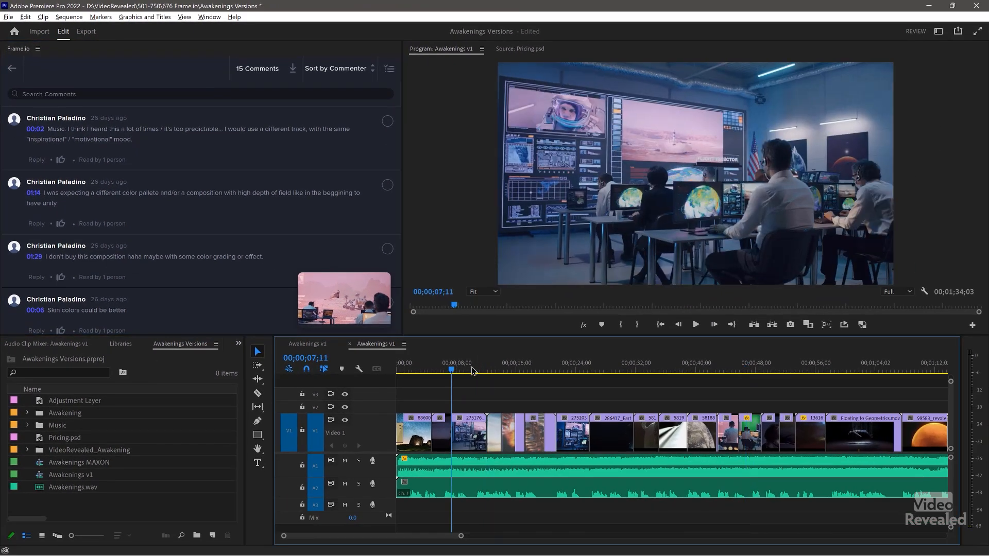
left_click(204, 219)
left_click(199, 250)
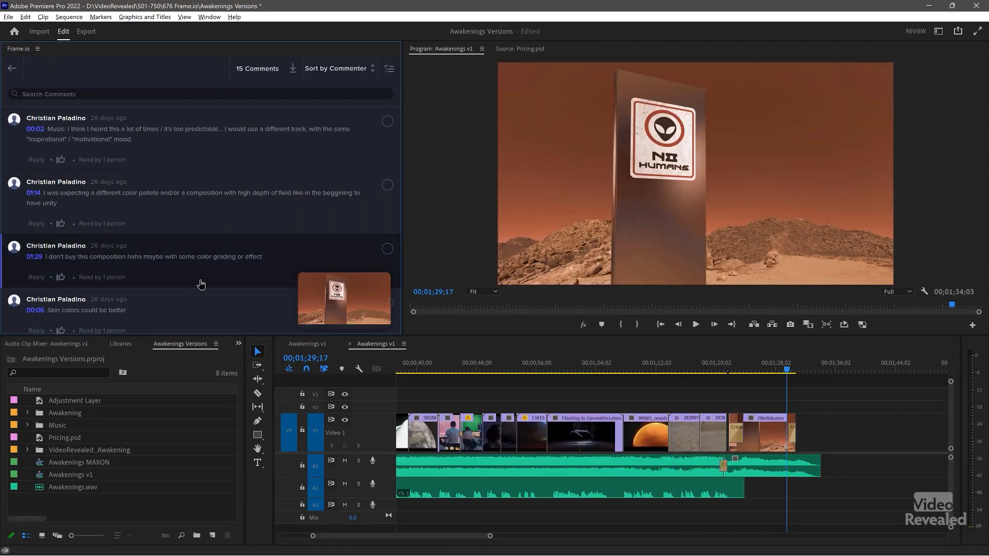
left_click(203, 301)
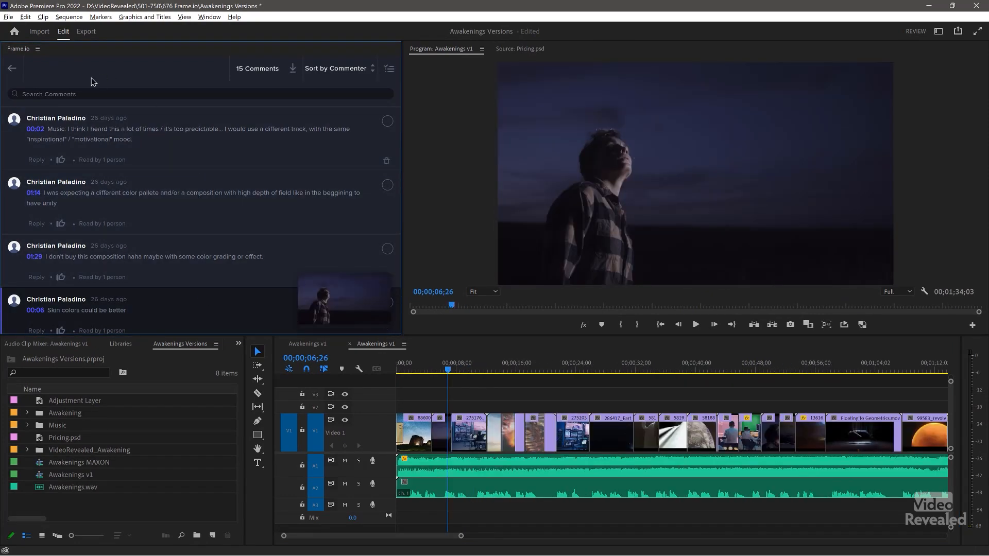
left_click(22, 74)
left_click(37, 77)
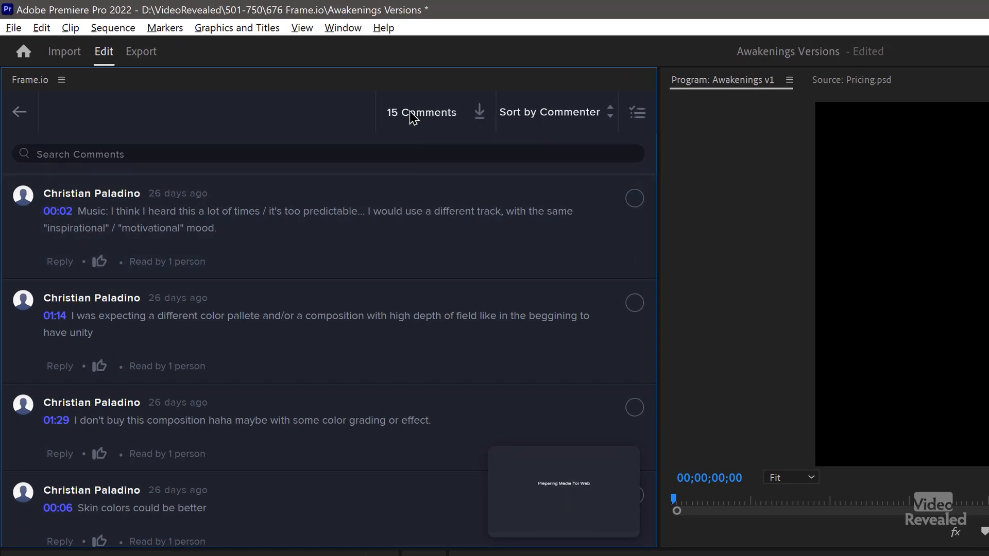
- Keep comments sorted by commenter and import them into the sequence as markers
left_click(591, 121)
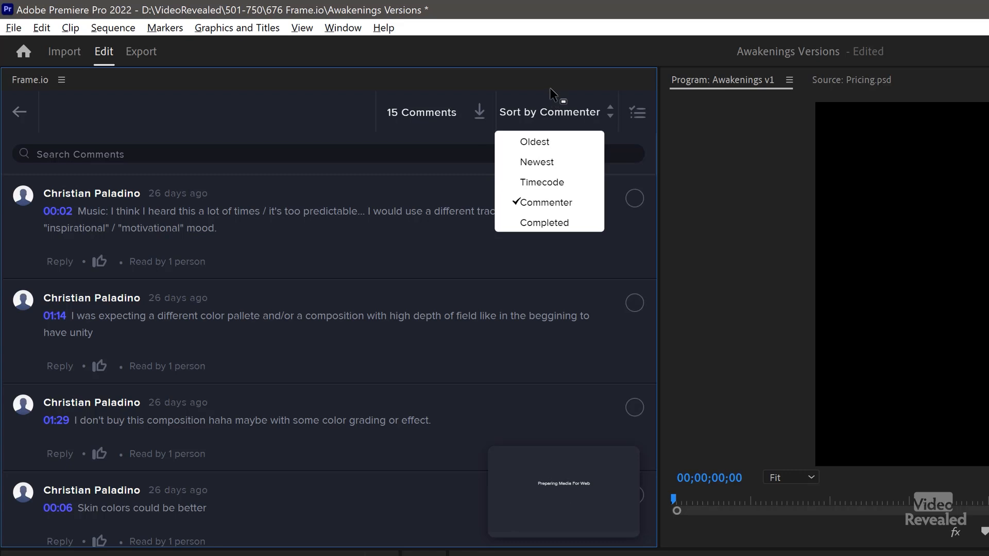
left_click(541, 198)
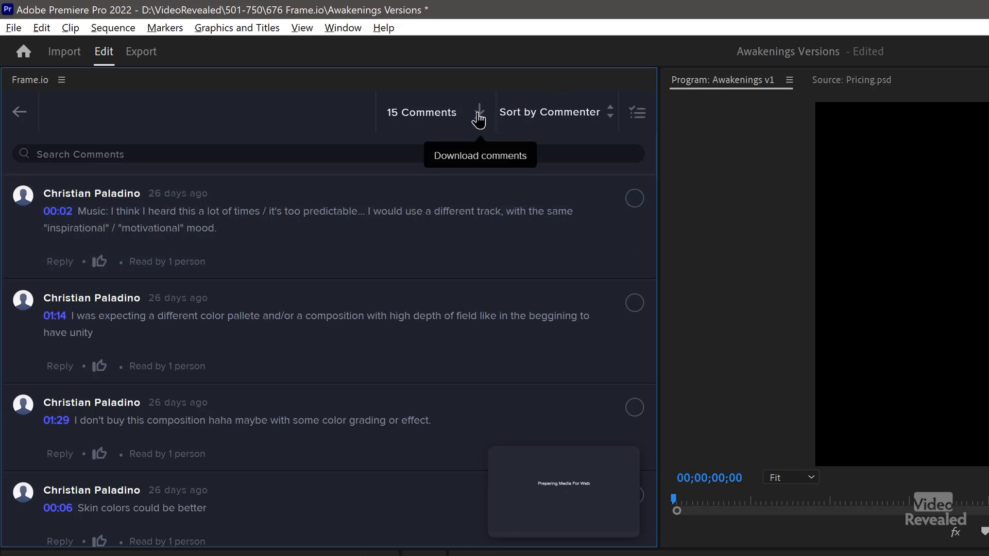
left_click(478, 118)
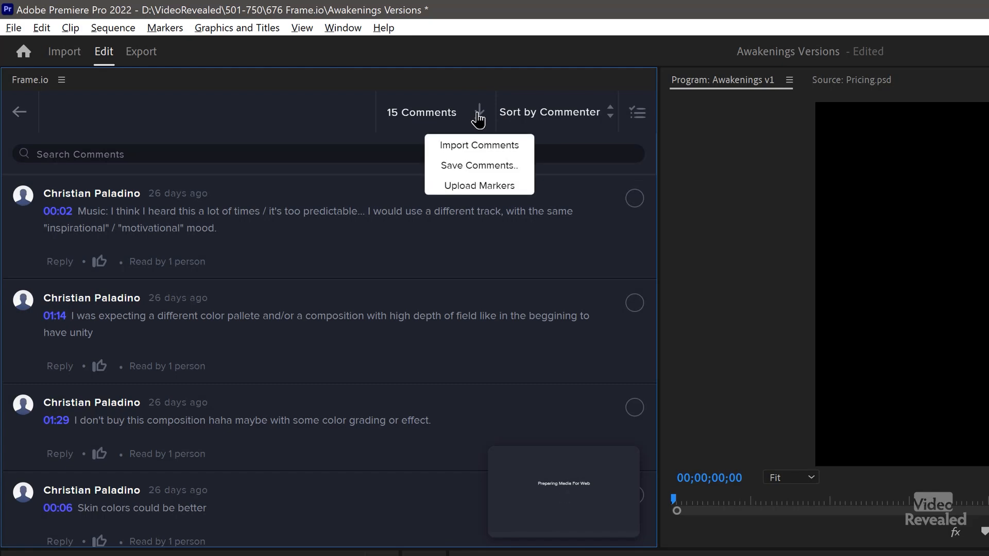
left_click(479, 146)
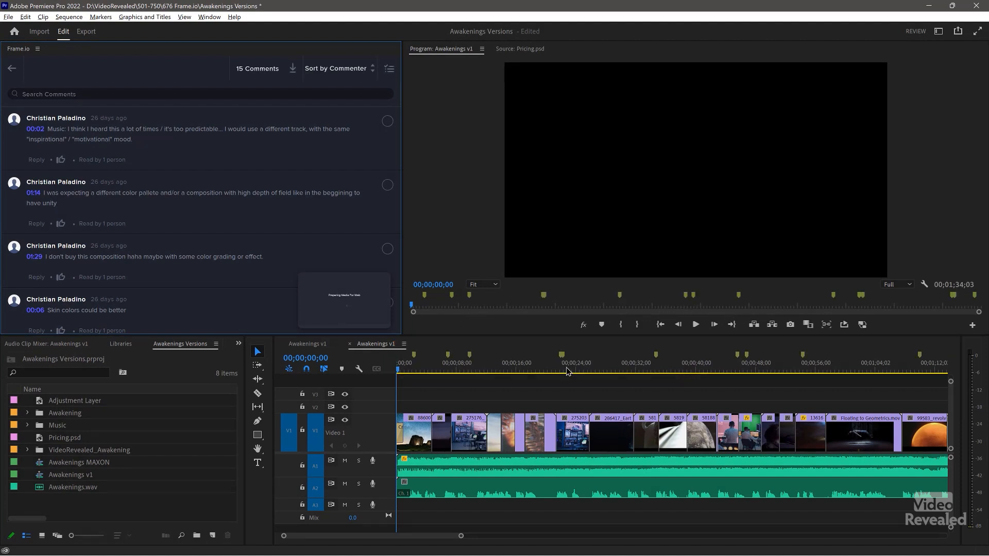
- Read the skin colors comment marker at 00;00;06;26 in the Marker dialog, then close it
left_click(414, 358)
double_click(448, 357)
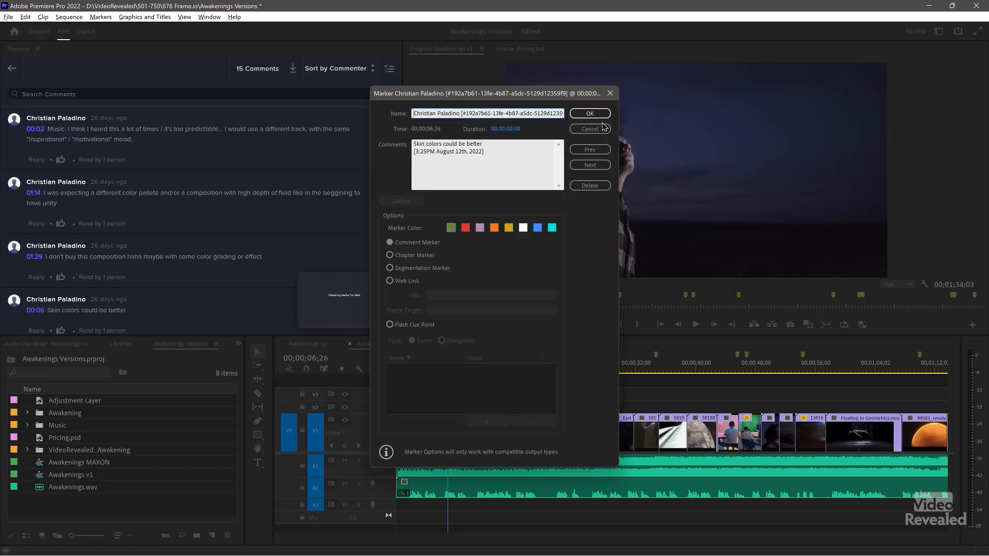
left_click(593, 114)
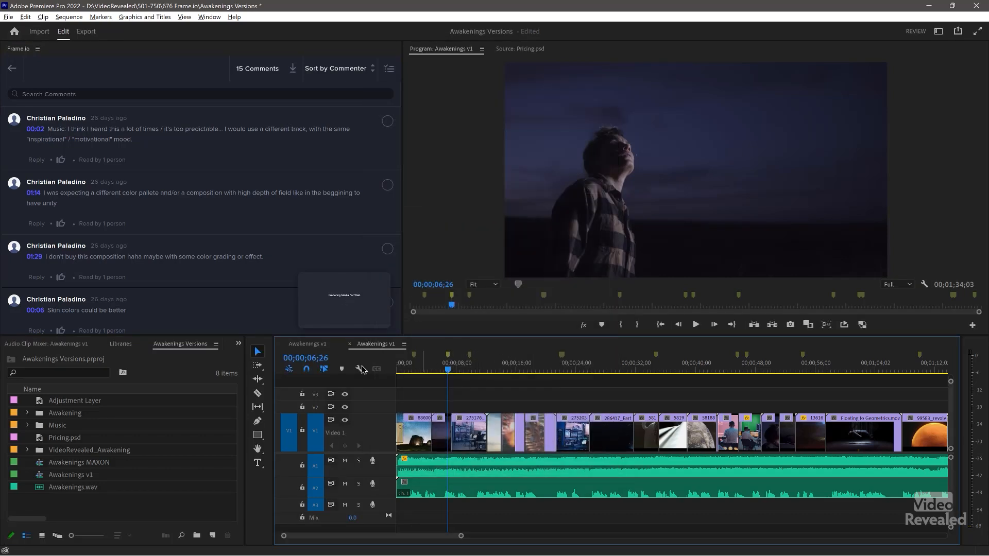
- Show the Markers panel and jump to markers at 00;00;09;24, 00;00;21;29 and 00;00;22;07
left_click(238, 344)
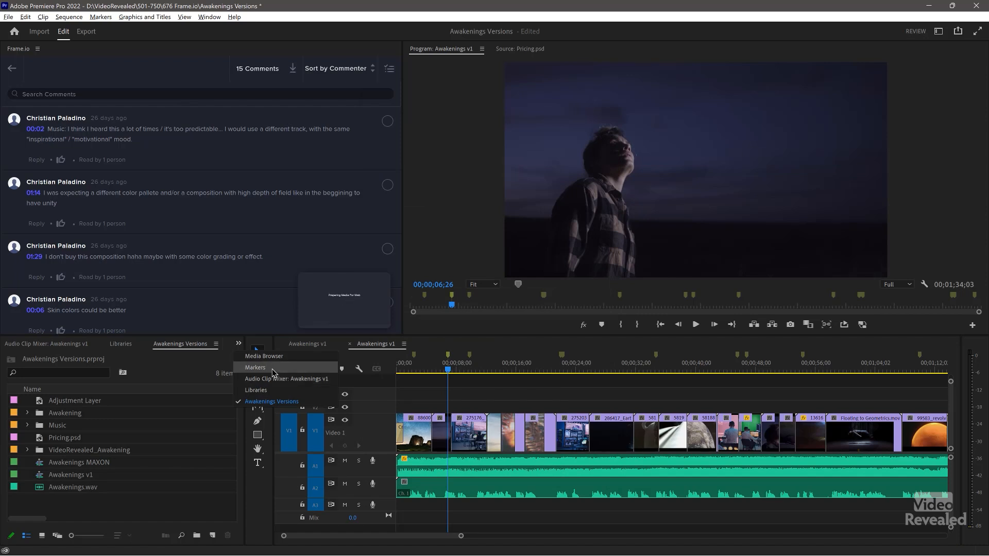
left_click(255, 367)
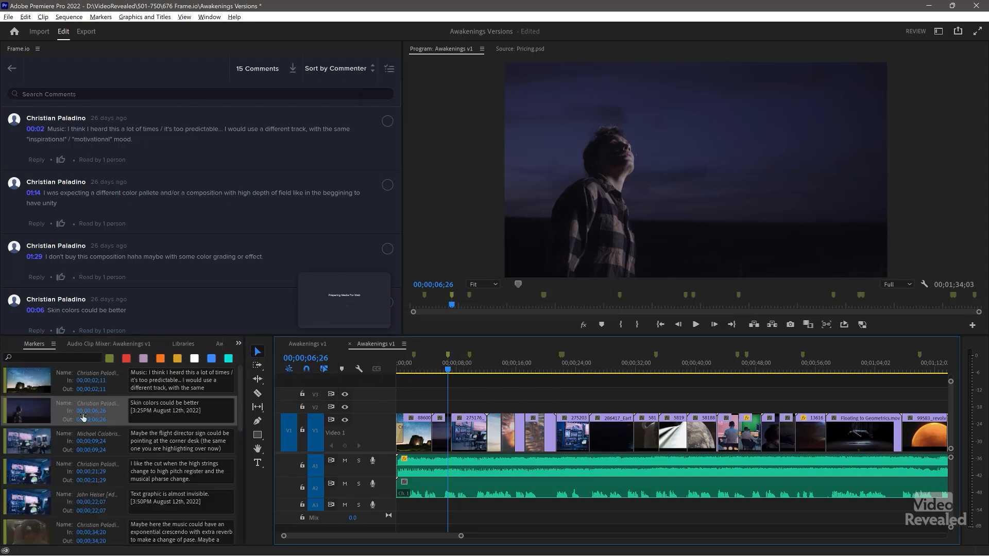
left_click(41, 440)
left_click(31, 471)
left_click(29, 503)
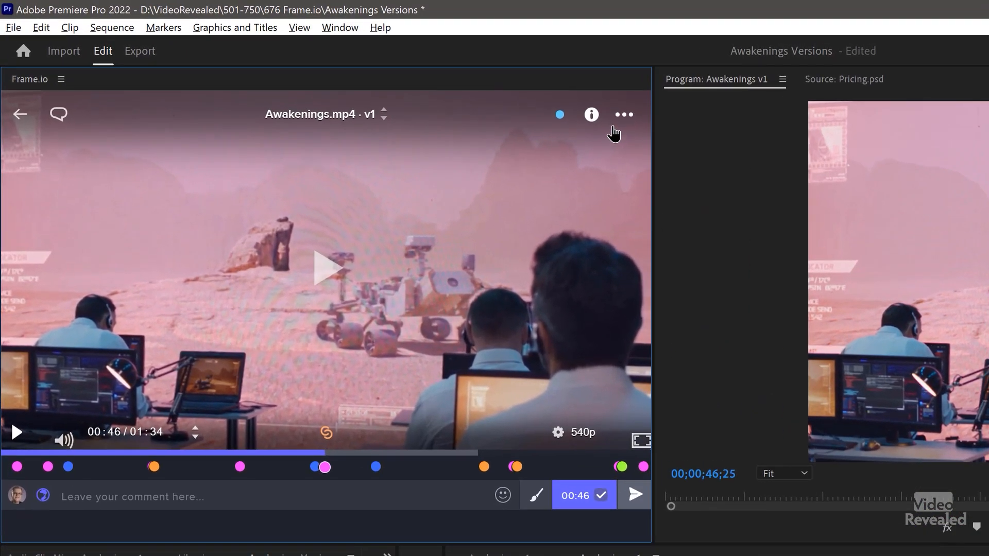
- Set a review status on the video, then open the Awakenings project's Assets folder
left_click(629, 124)
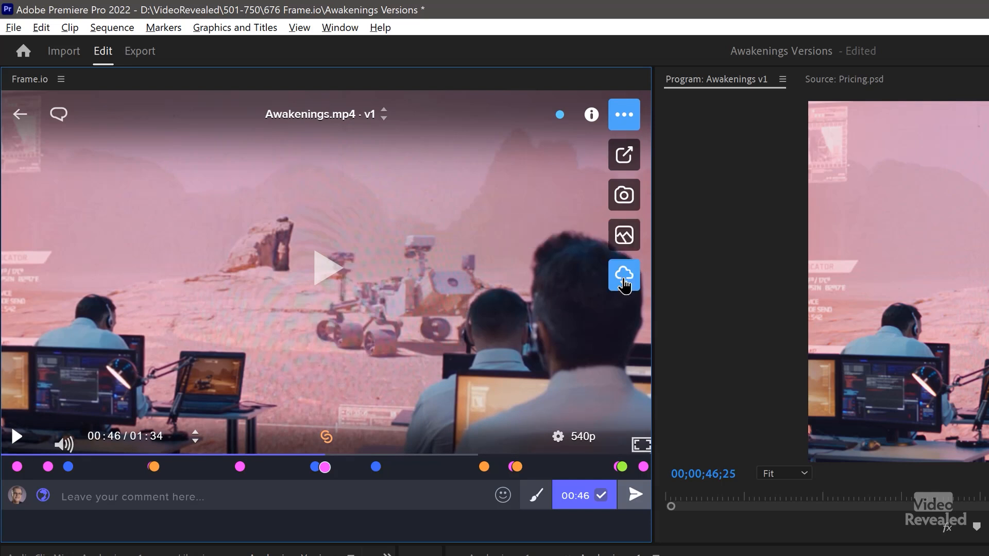
left_click(559, 117)
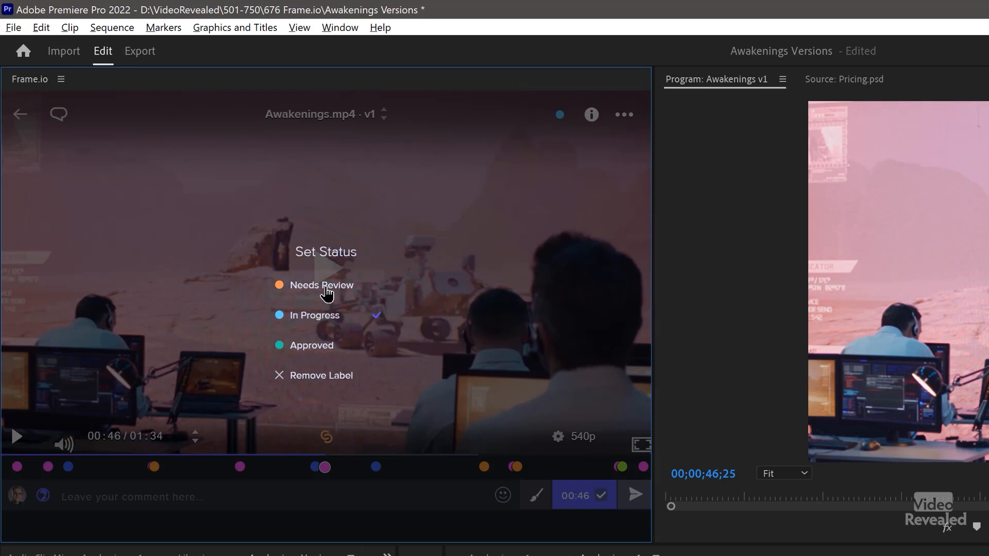
left_click(318, 354)
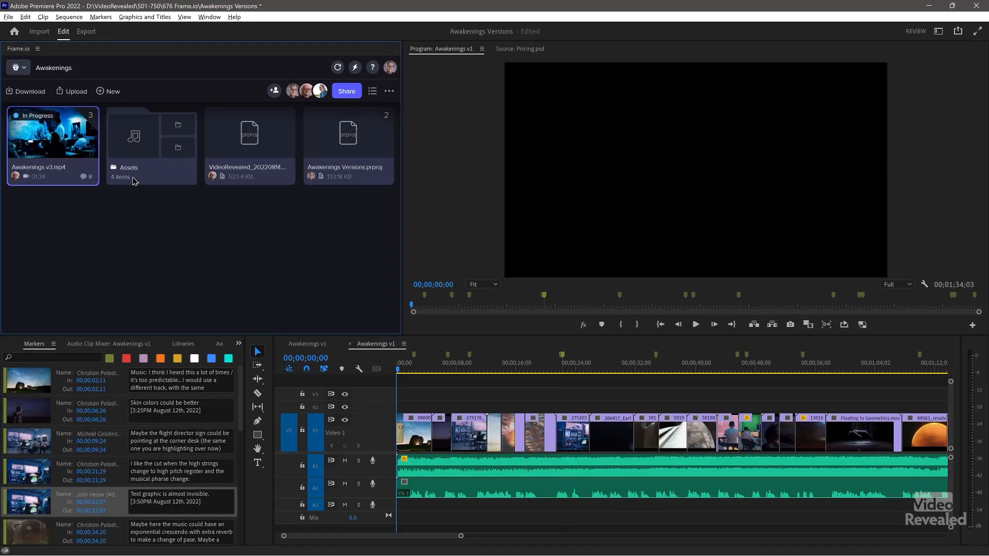
left_click(142, 153)
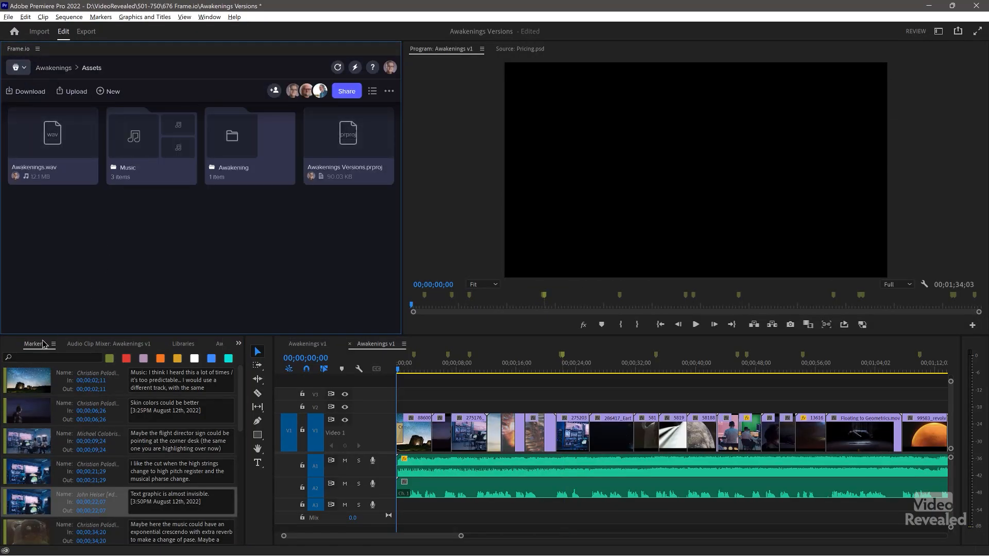
left_click(98, 344)
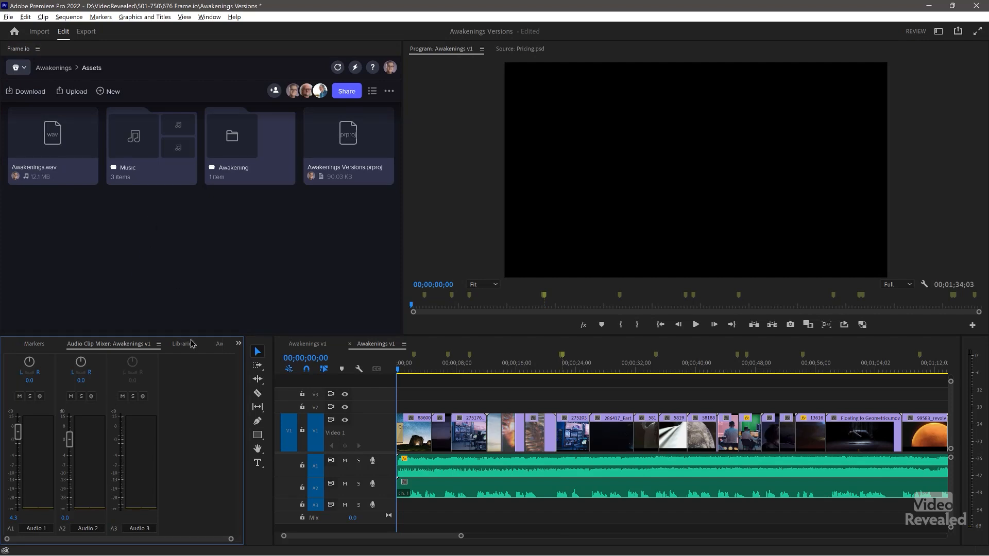
- Open the Music folder in Frame.io, view it as a list, then return to Assets
left_click(219, 344)
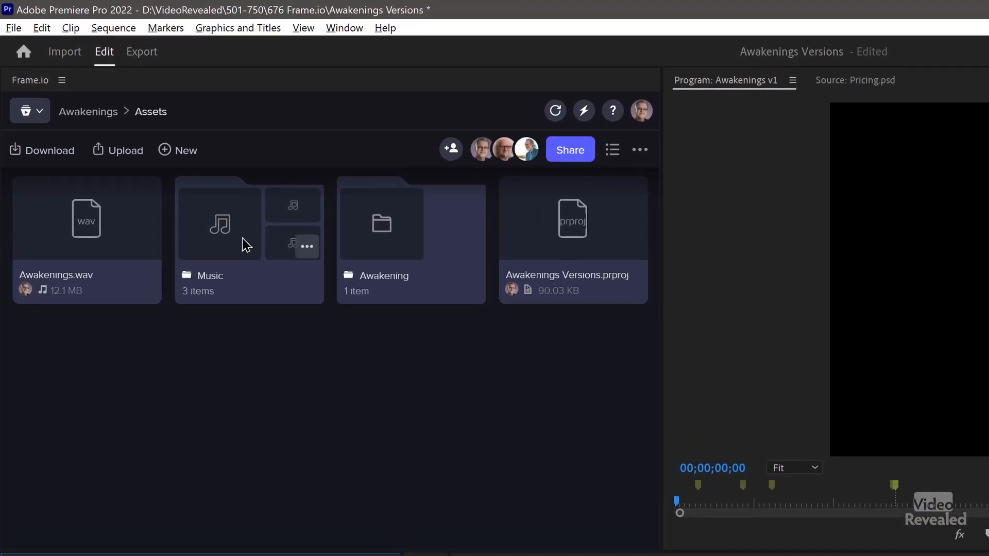
left_click(150, 149)
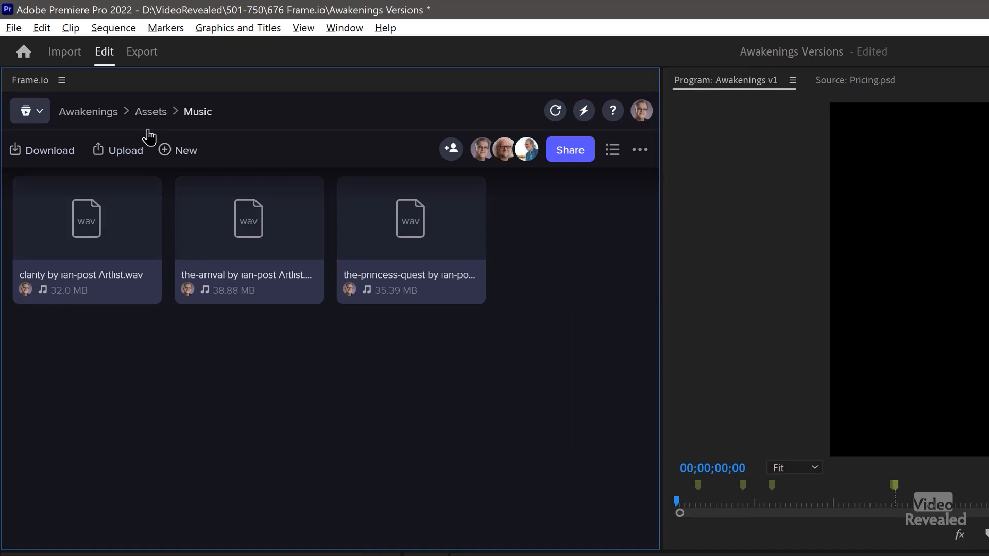
left_click(612, 149)
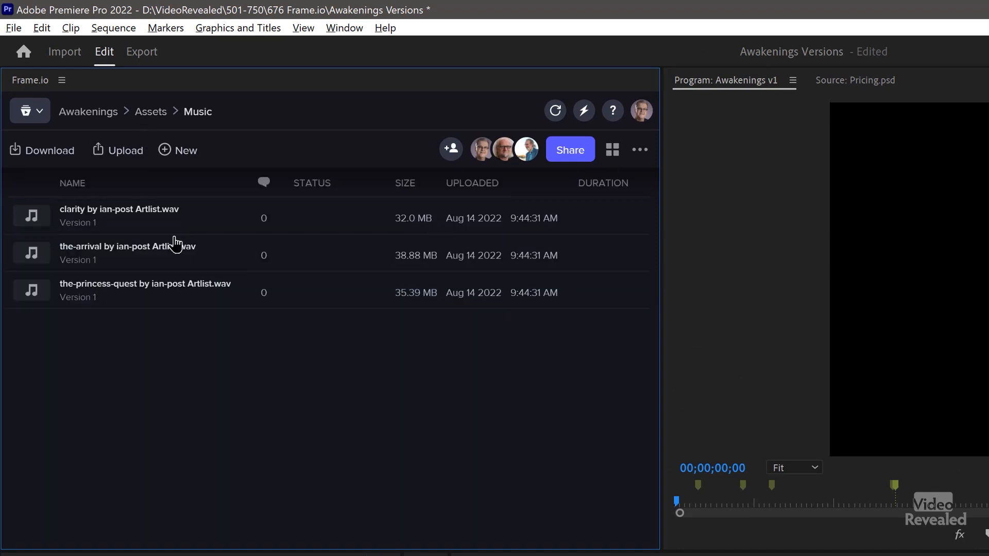
left_click(150, 113)
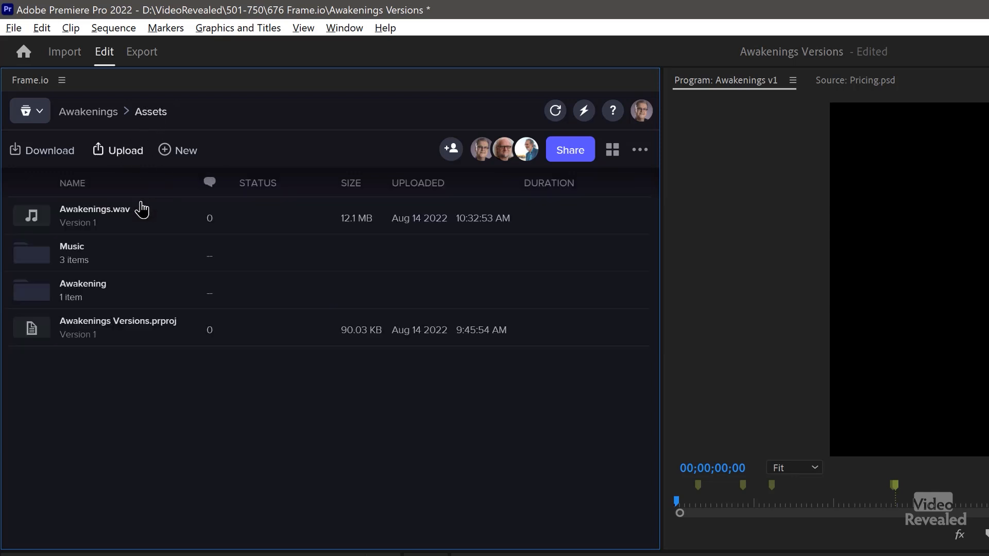
- Open Awakening > Video > Rocket Launch and show its four clips as thumbnails
left_click(40, 292)
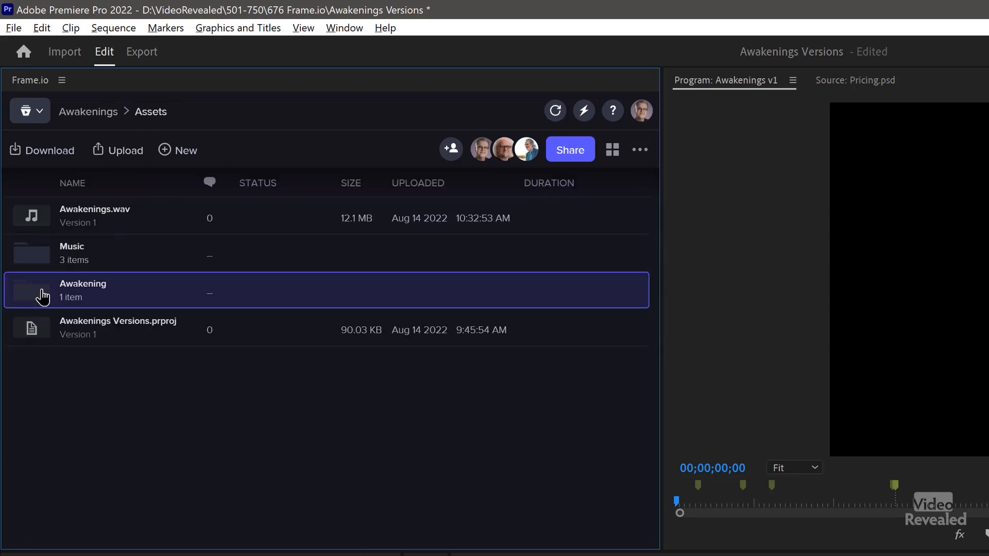
double_click(46, 298)
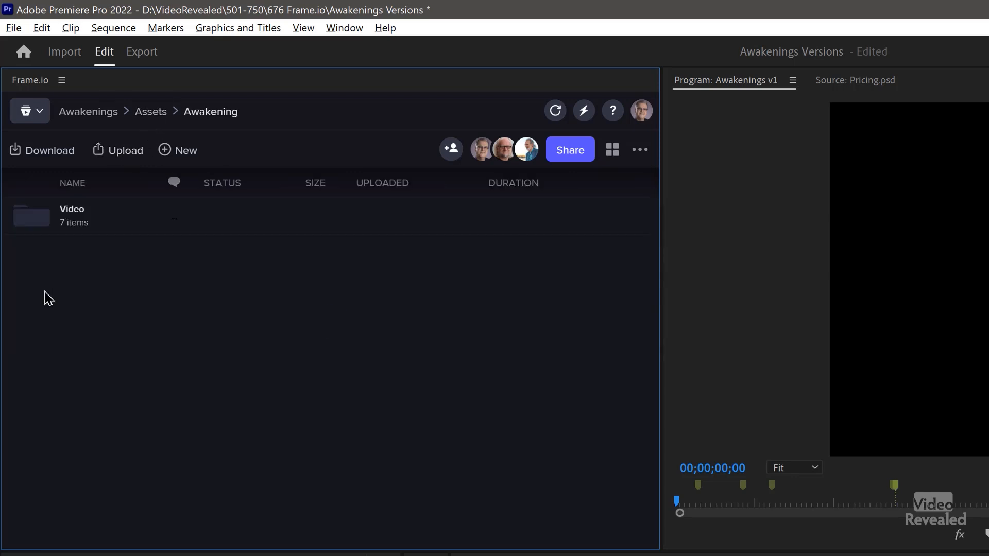
double_click(41, 226)
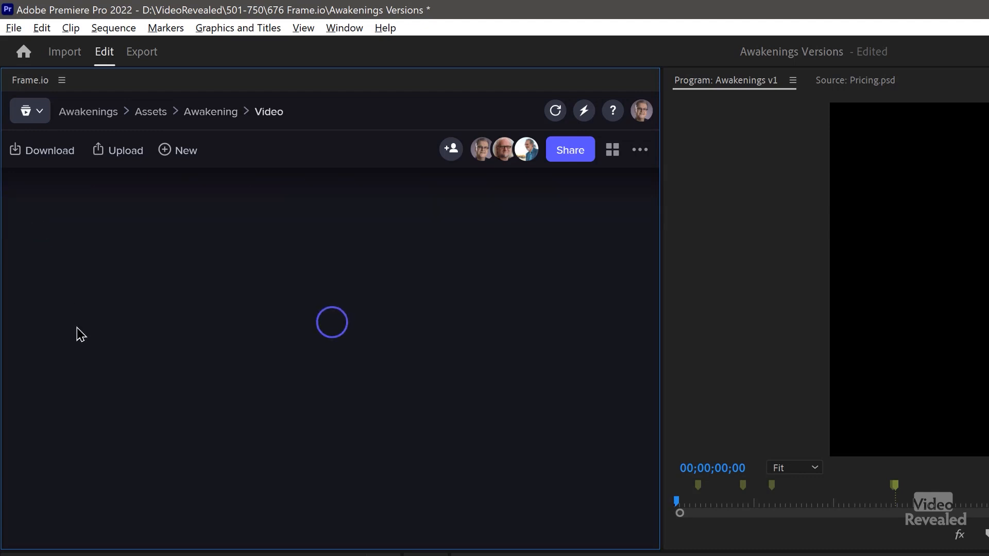
double_click(37, 290)
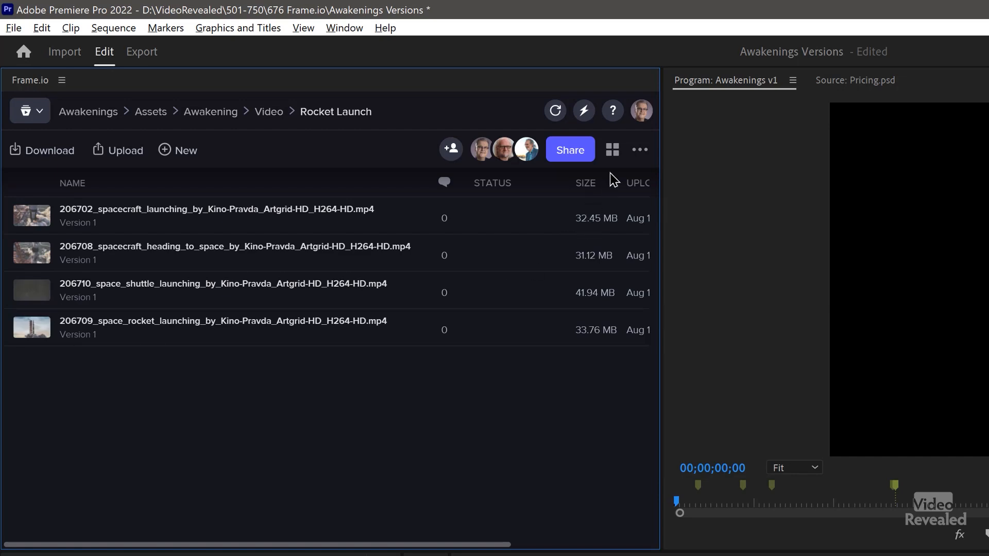
left_click(613, 154)
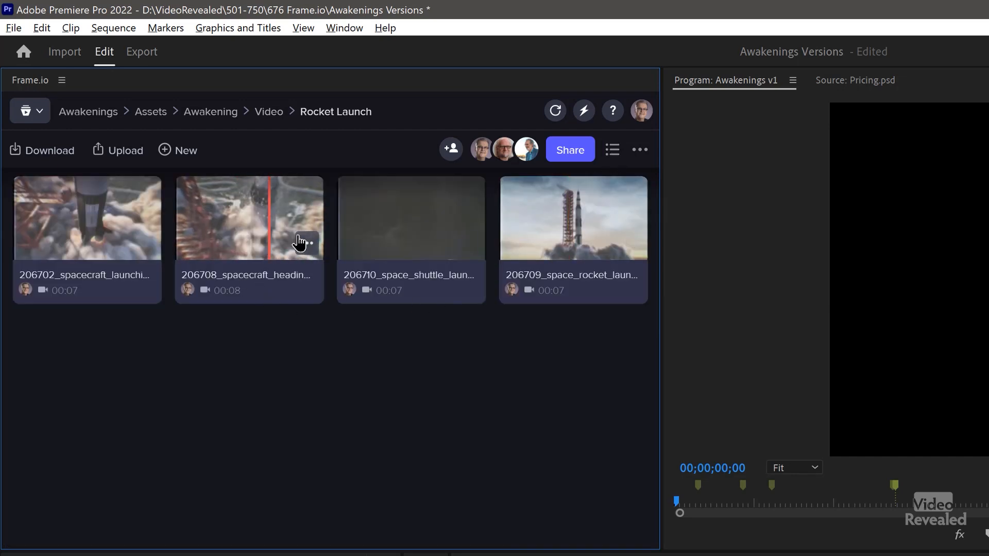
left_click(308, 244)
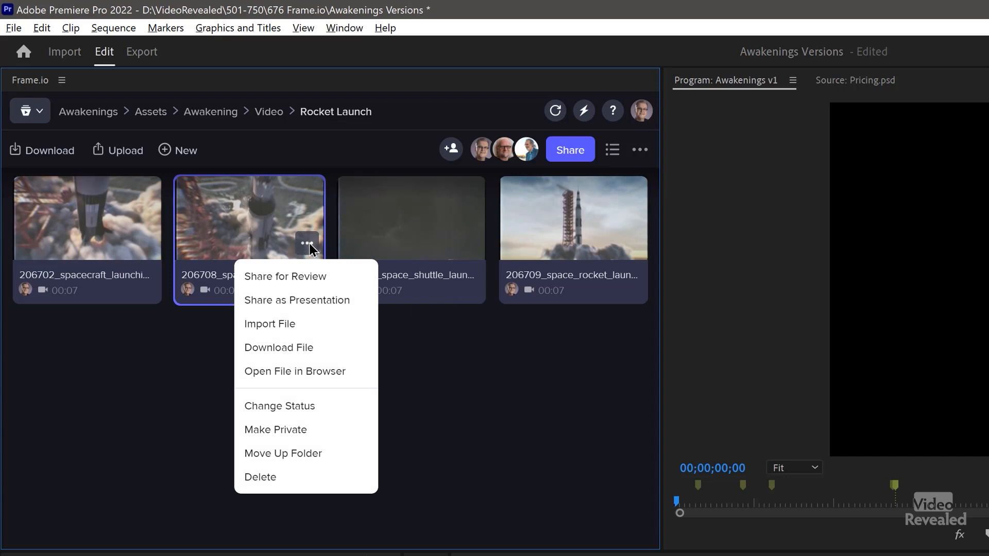
left_click(94, 381)
left_click_drag(89, 390, 582, 247)
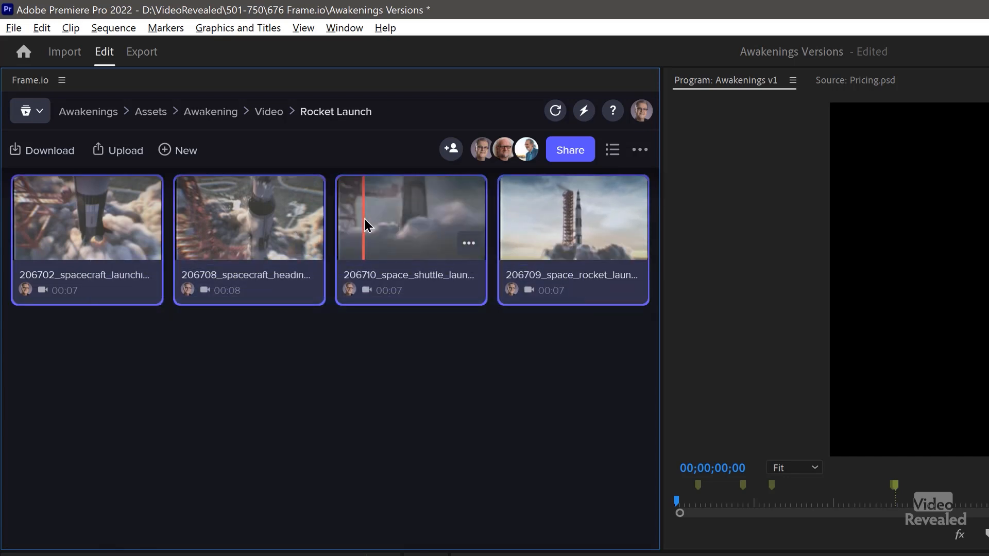
right_click(367, 221)
left_click(368, 259)
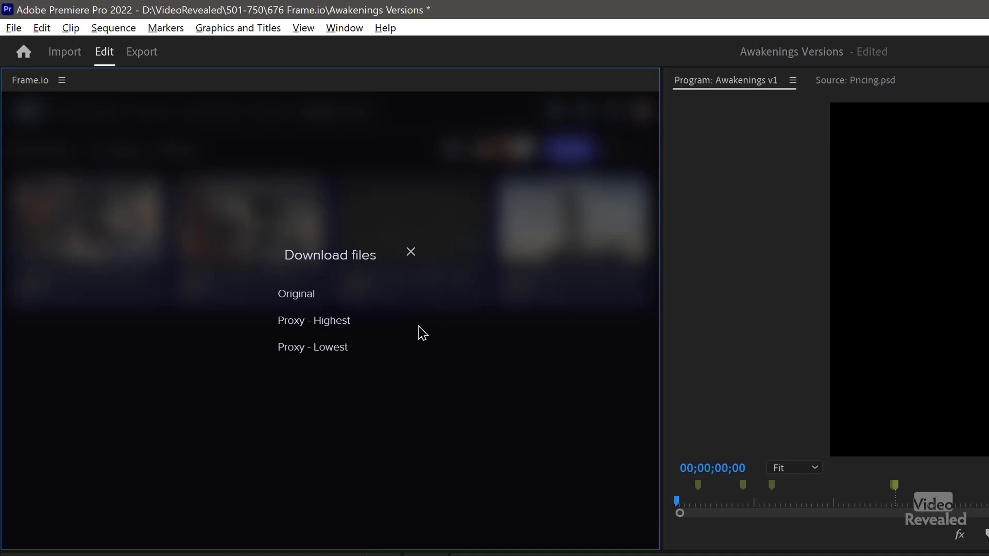
left_click(409, 258)
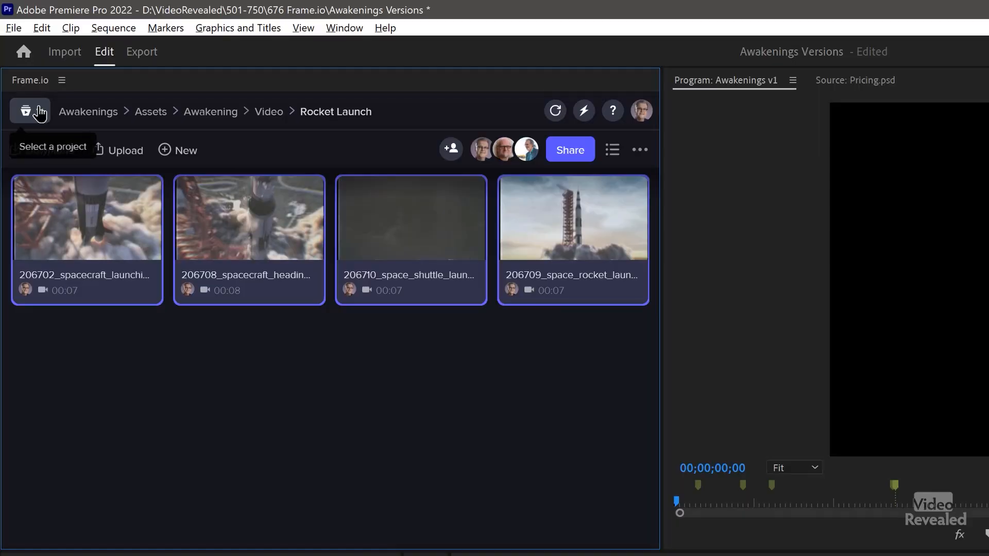
- Show the Frame.io project list: Awakenings, Corporate Jargon and Location Scouting
left_click(31, 110)
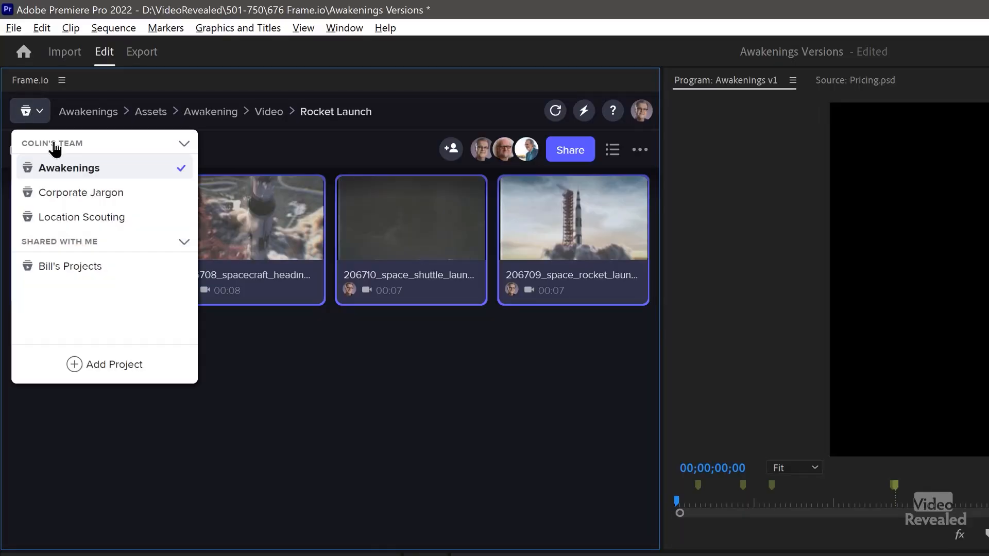
- Open Corporate Speak v1.mp4 from the Corporate Jargon project's Exports folder in Frame.io
left_click(81, 194)
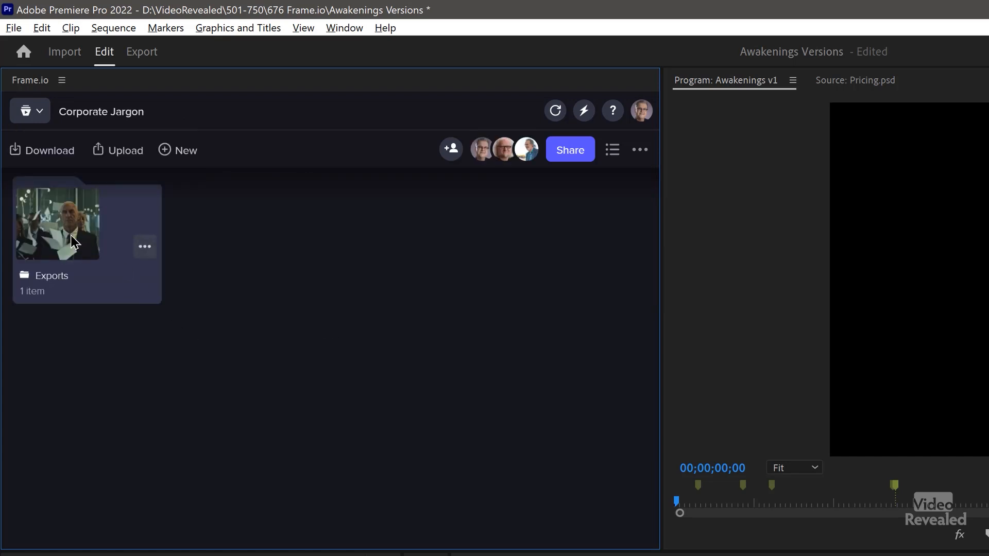
left_click(74, 242)
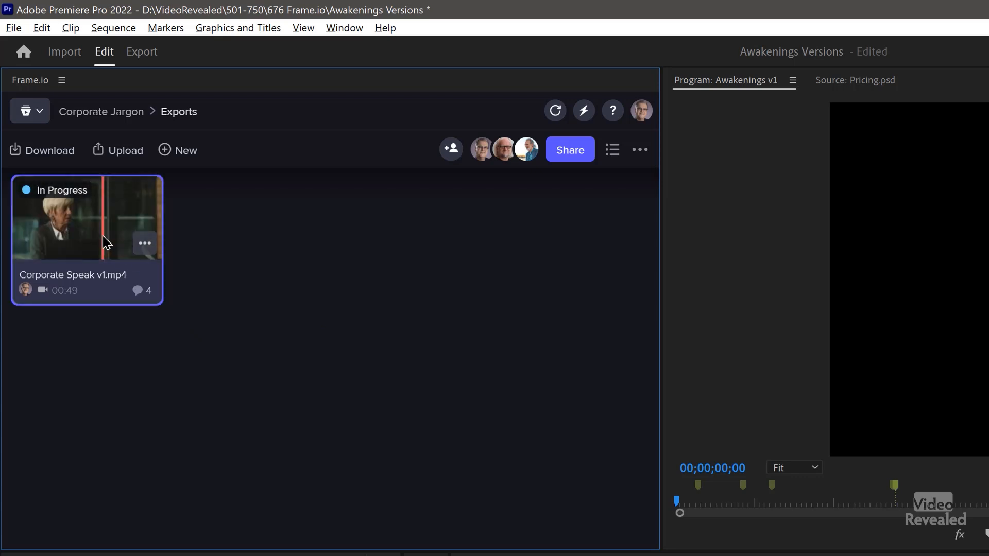
left_click(107, 242)
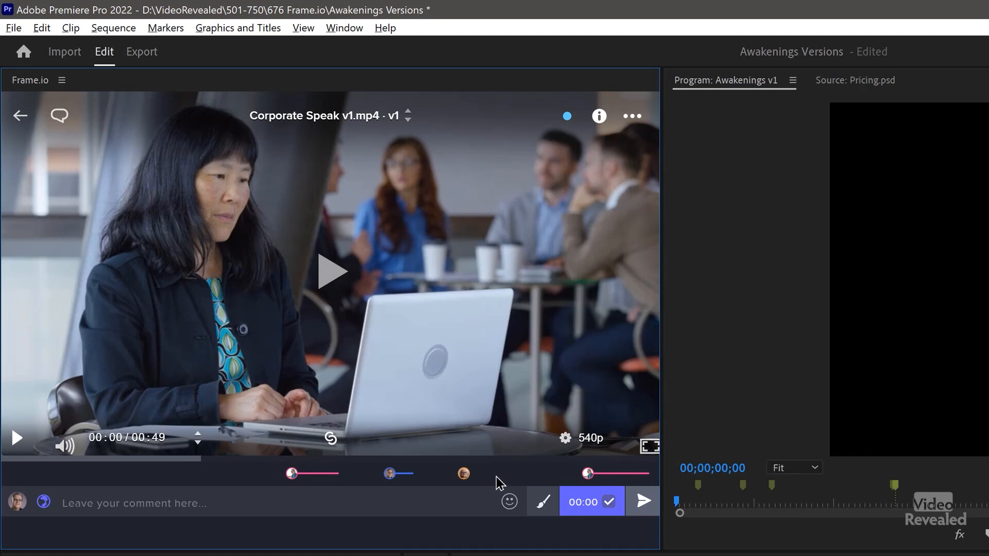
- Jump to the 00:35 comment and advance the review video just past it to about 00:36
mouse_move(462, 475)
left_click(464, 474)
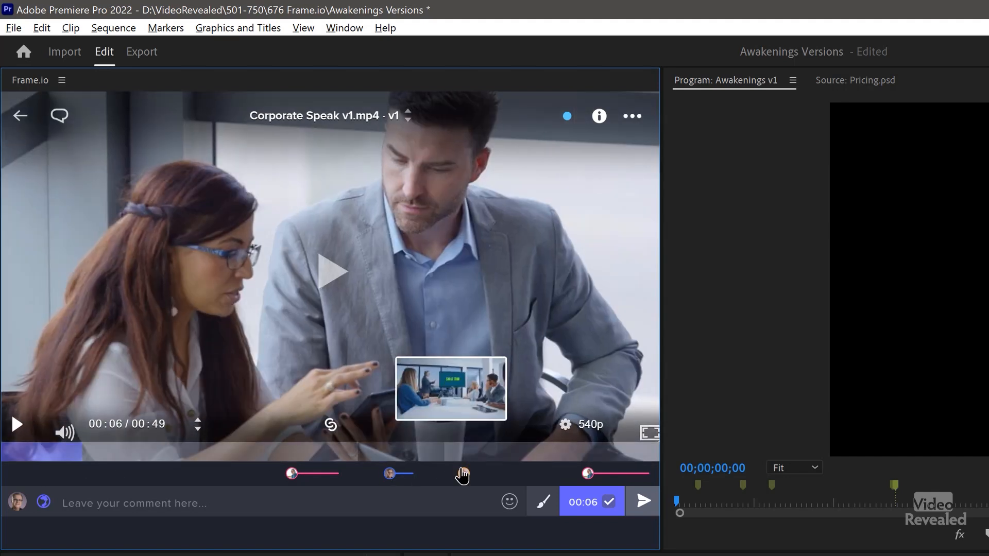
mouse_move(463, 475)
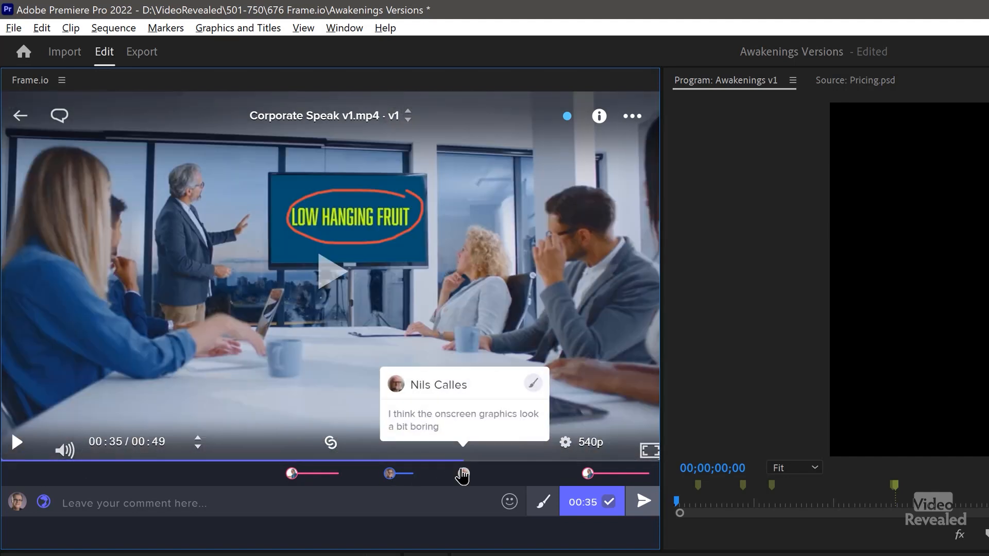
mouse_move(464, 458)
left_mouse_down()
mouse_move(541, 457)
mouse_move(484, 458)
left_mouse_up()
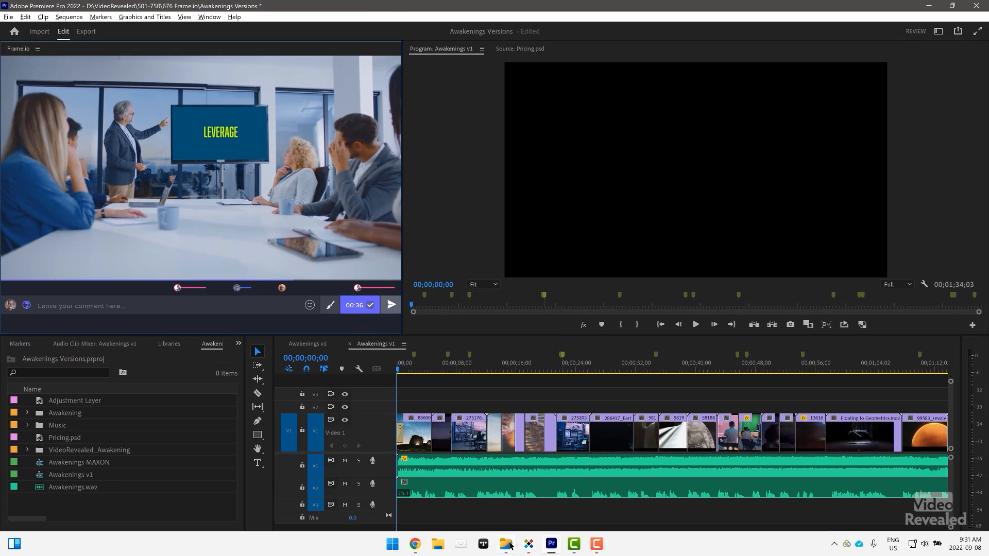
- Bring up a File Explorer window on its Home page from the taskbar
left_click(508, 544)
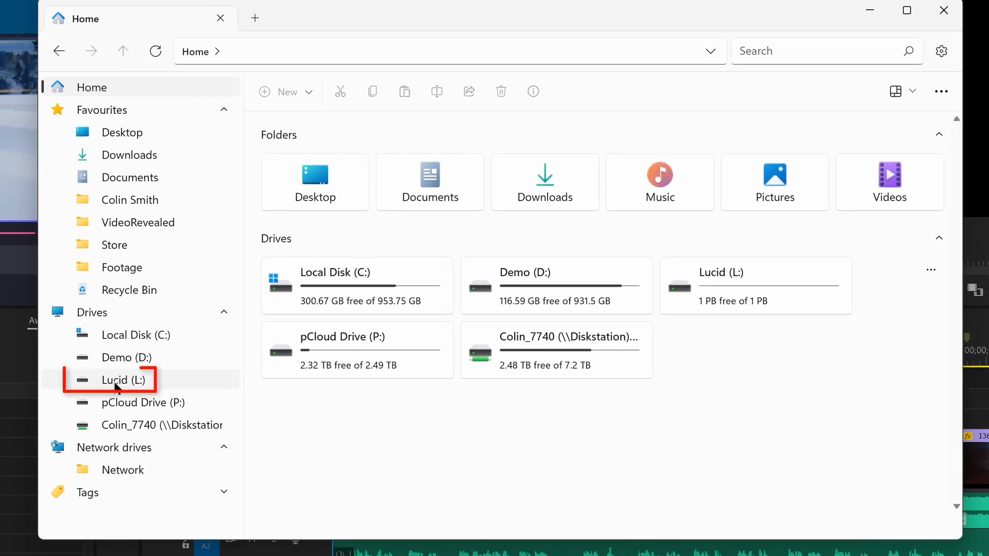
- Open 676 Collaboration Project 1.prproj from Lucid (L:) > Corporate Jargon > Copied_676 Collaboration Project
left_click(119, 381)
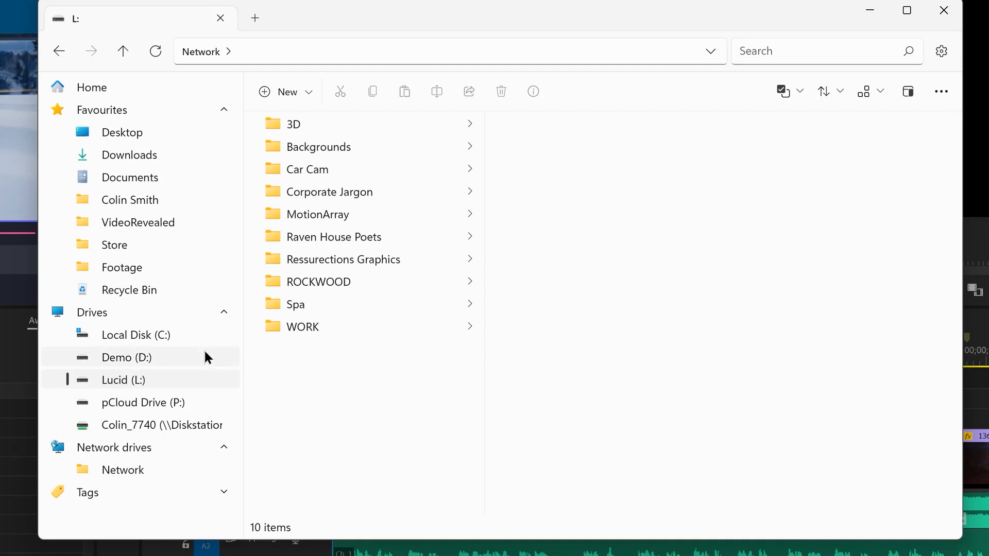
left_click(394, 193)
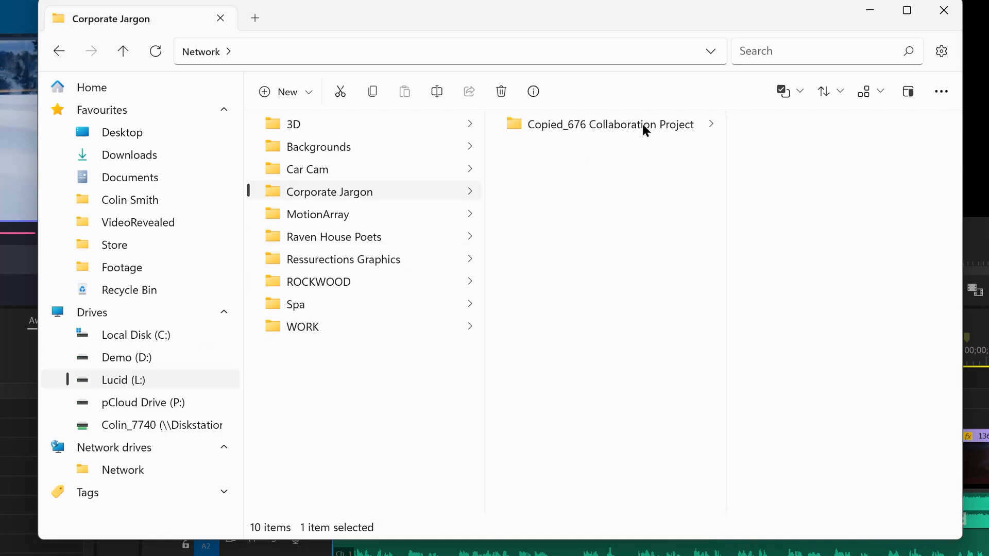
left_click(651, 124)
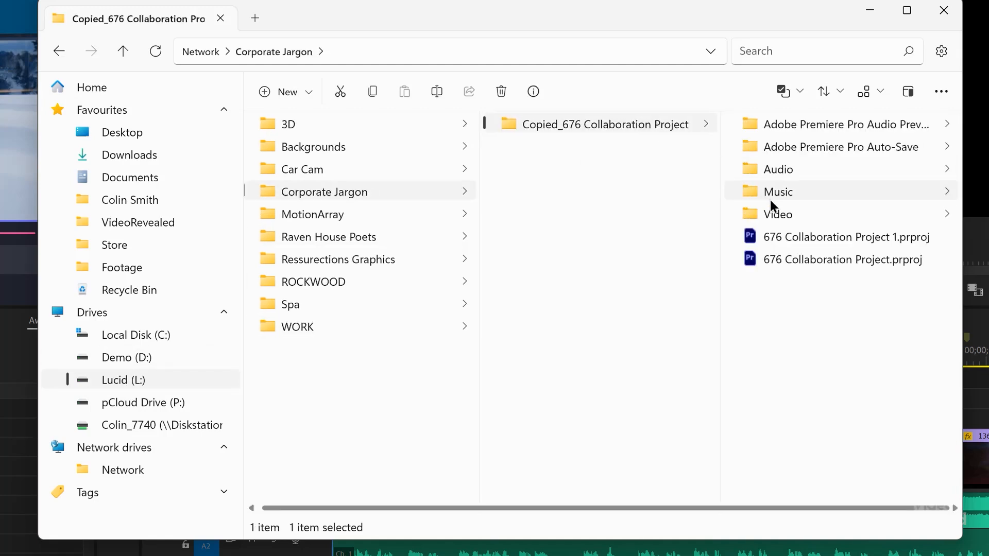
left_click(846, 237)
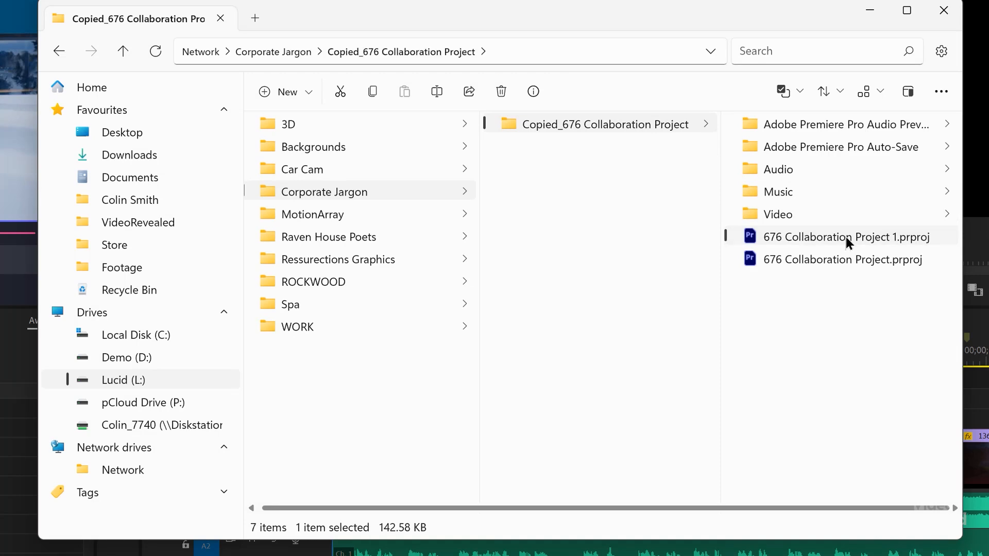
double_click(753, 237)
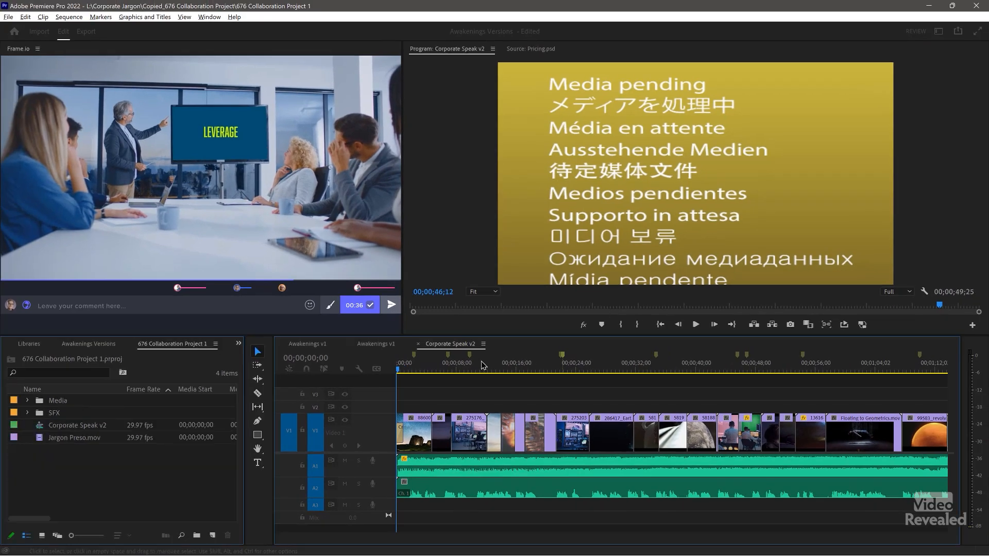
- Zoom the timeline to fit the whole Corporate Speak v2 sequence
left_click_drag(332, 382, 332, 383)
key("backslash")
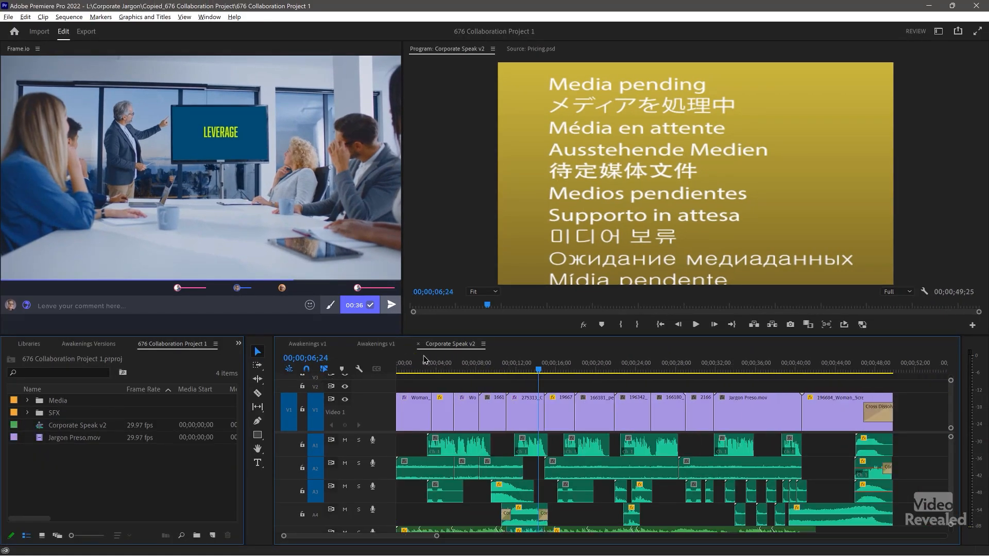
left_click_drag(437, 374, 652, 385)
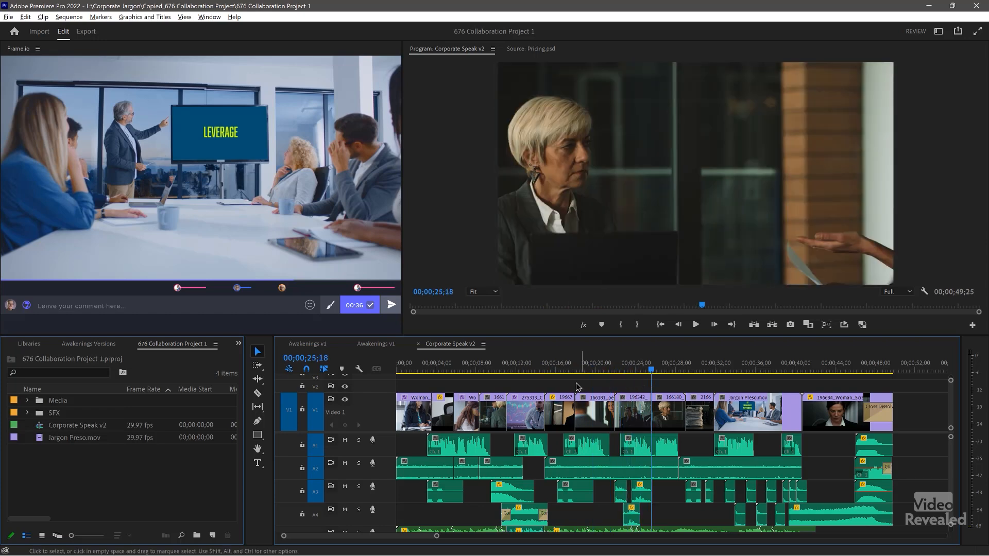
- Return the playhead to 00;00 and play the Frame.io review video in sync
mouse_move(44, 74)
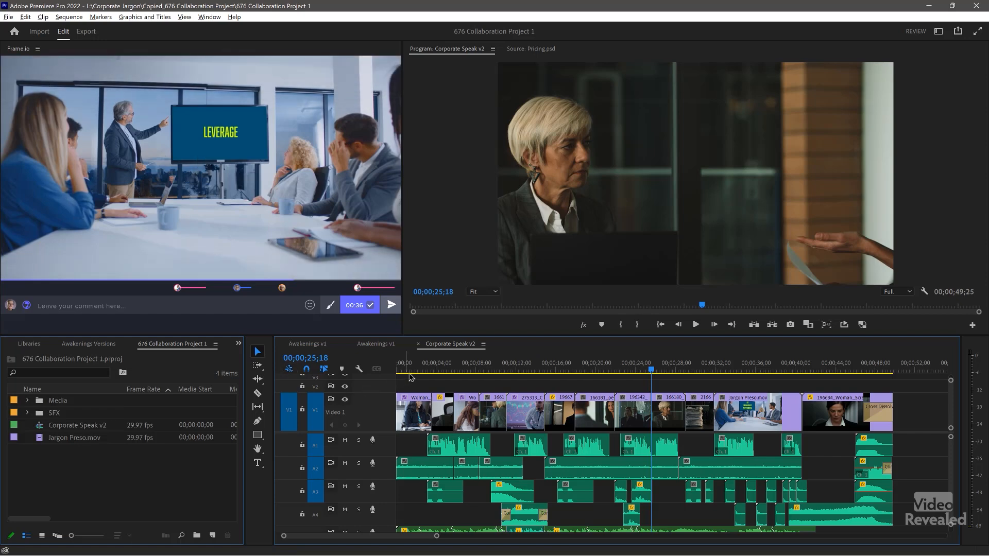
left_click_drag(411, 370, 374, 372)
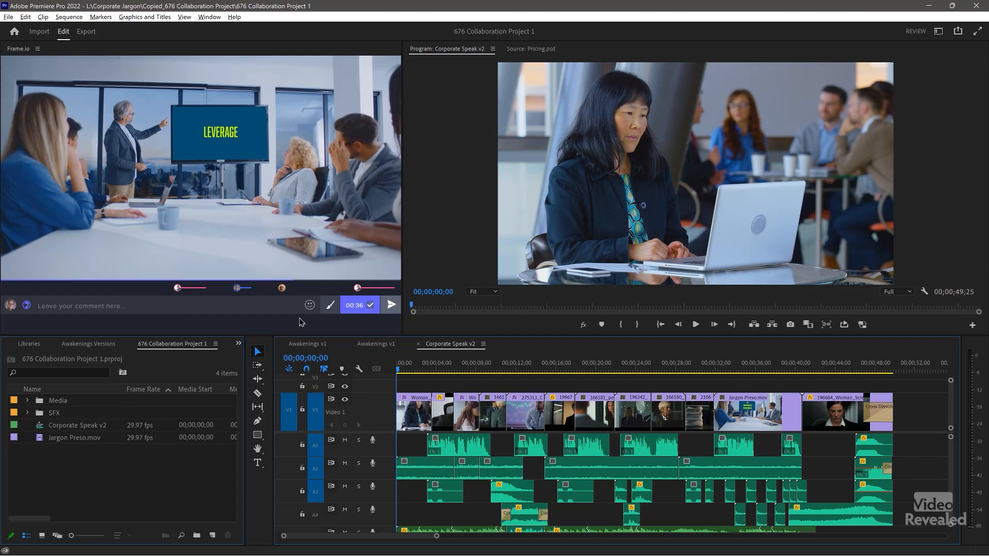
mouse_move(62, 281)
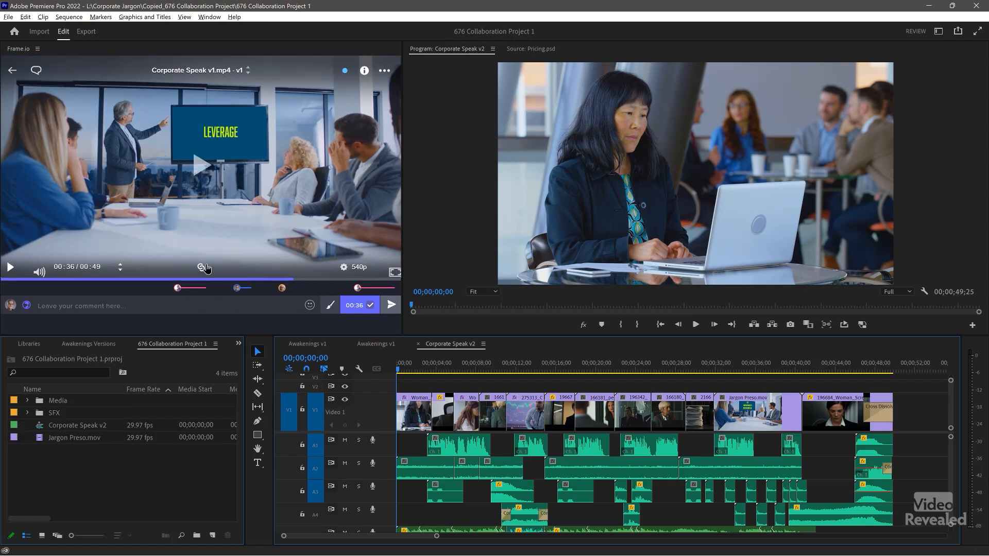
left_click(9, 269)
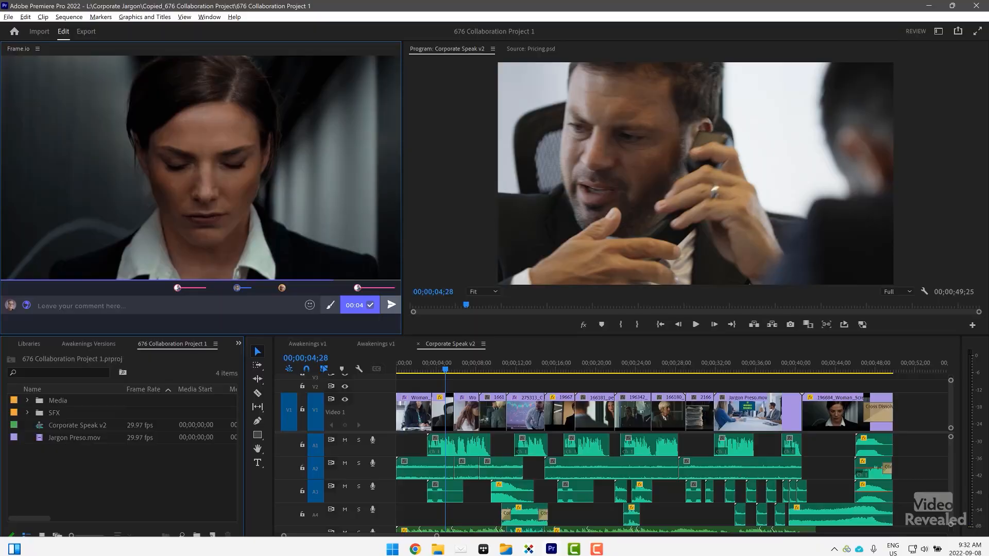
mouse_move(514, 533)
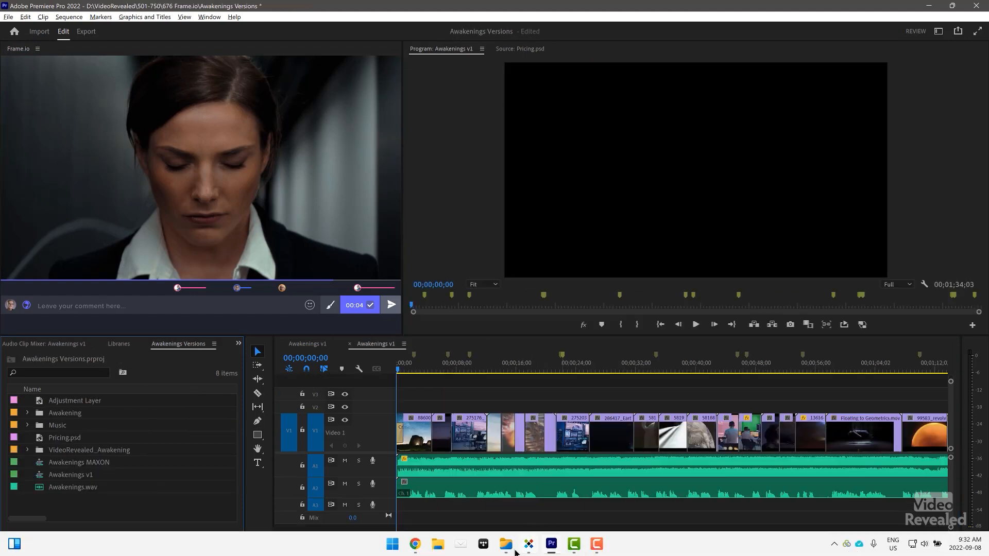
- Open 676 Collaboration Project.prproj from the Copied_676 Collaboration Project folder
left_click(505, 544)
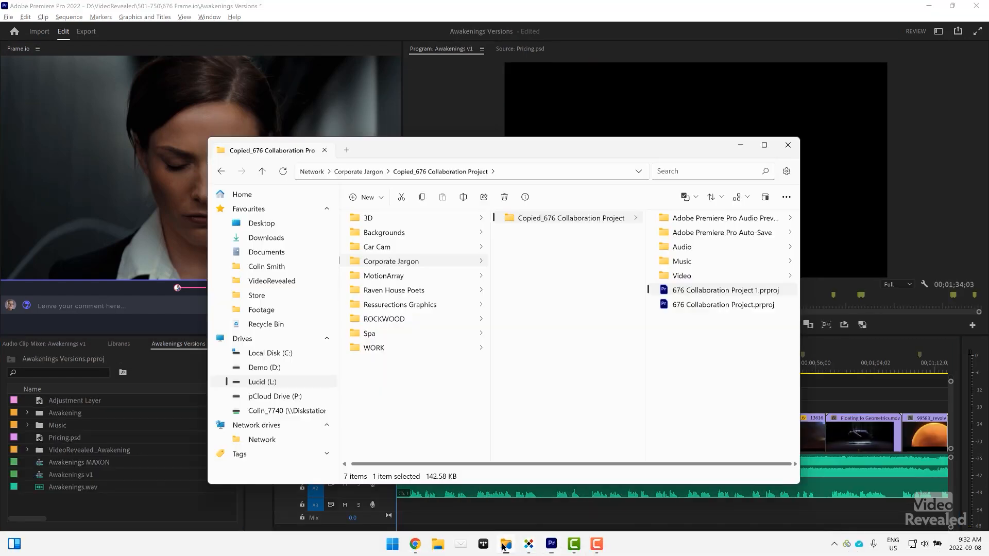
double_click(665, 305)
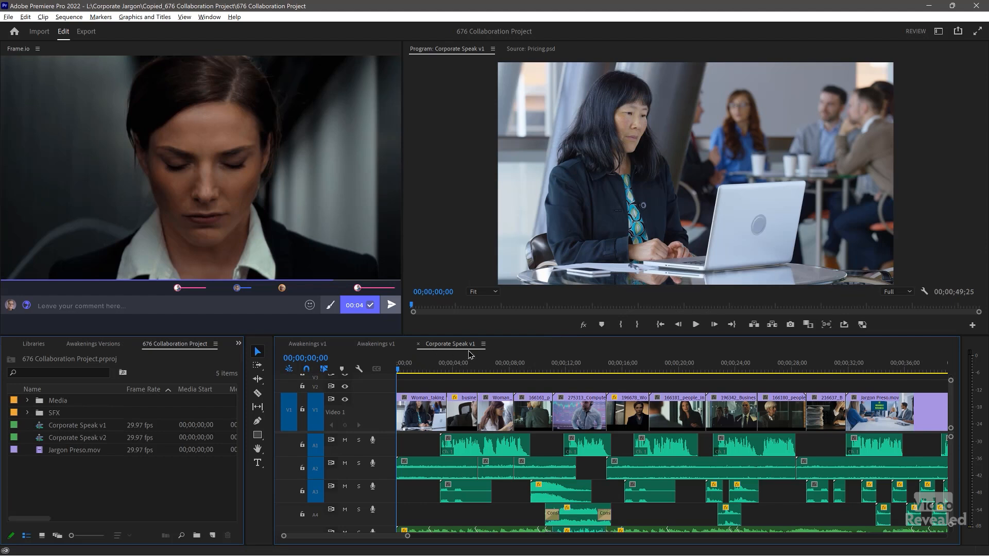
- Play the Corporate Speak v1 review from the start, jumping to the 25 s and 44 s comments
mouse_move(122, 251)
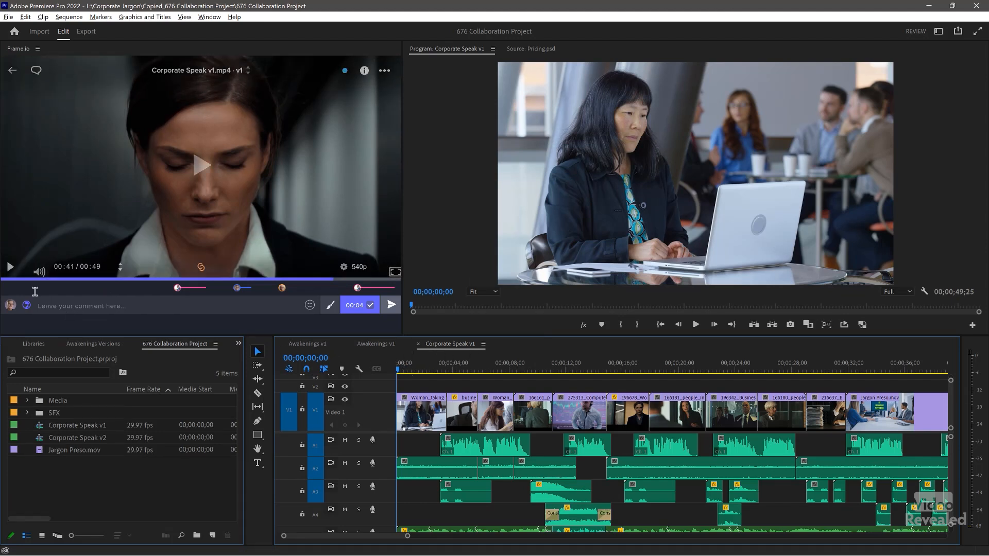
left_click(2, 279)
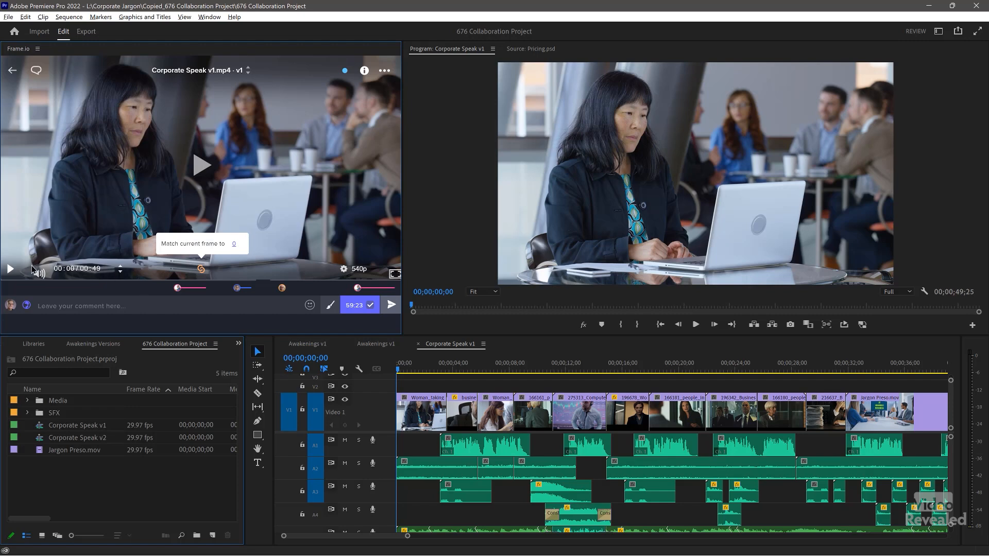
left_click(9, 270)
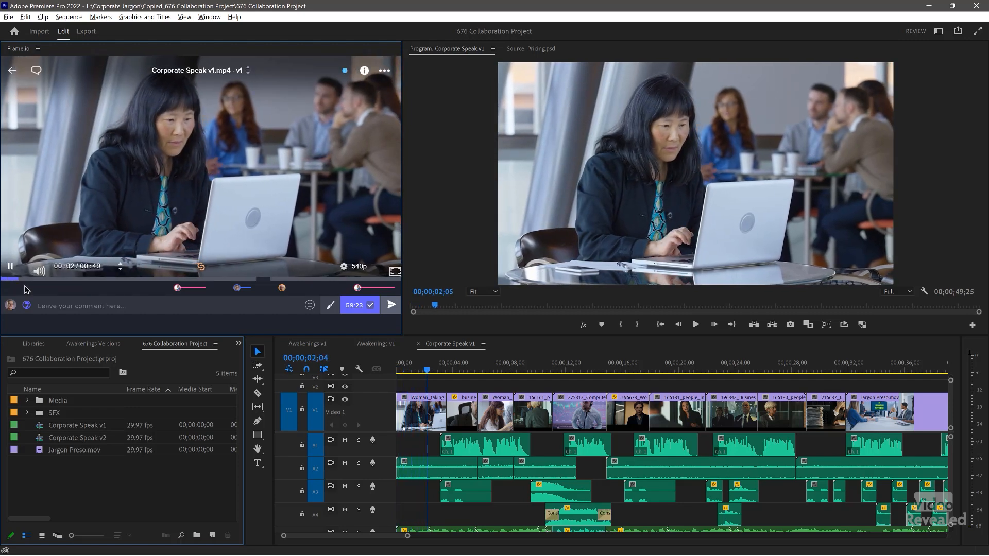
left_click(177, 289)
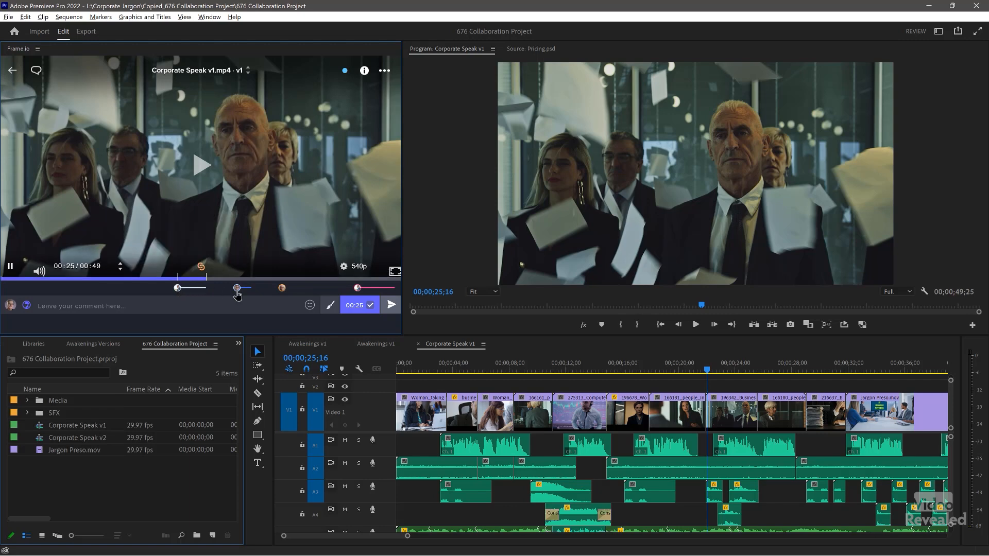
left_click(358, 289)
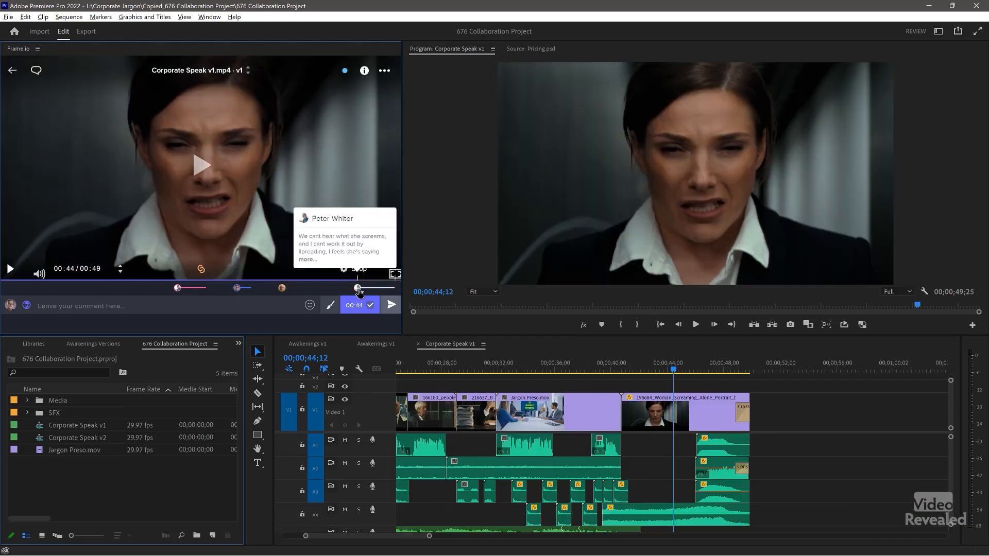
- Play the sequence from 40;04, then return to the Exports folder and show the Frame.io project list
left_click_drag(625, 370, 619, 370)
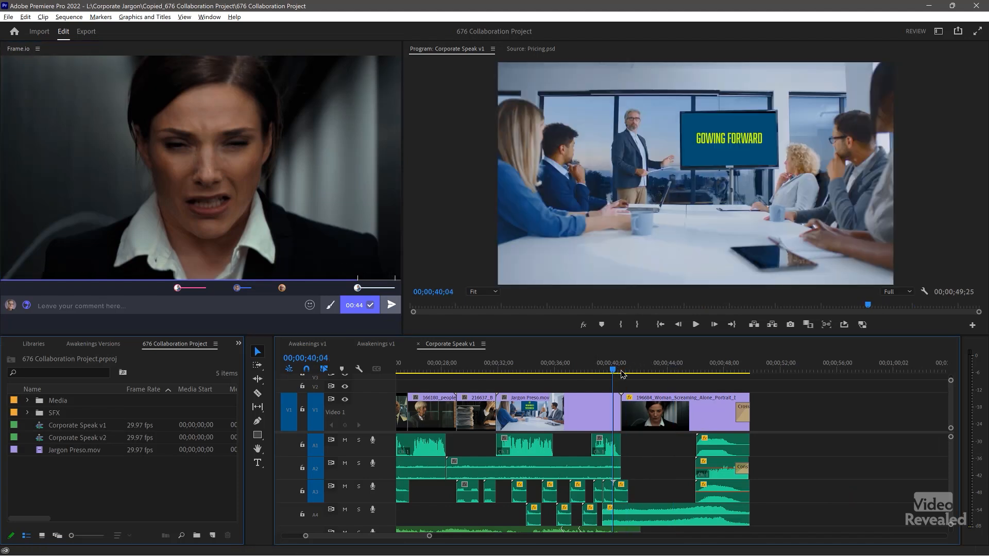
key("space")
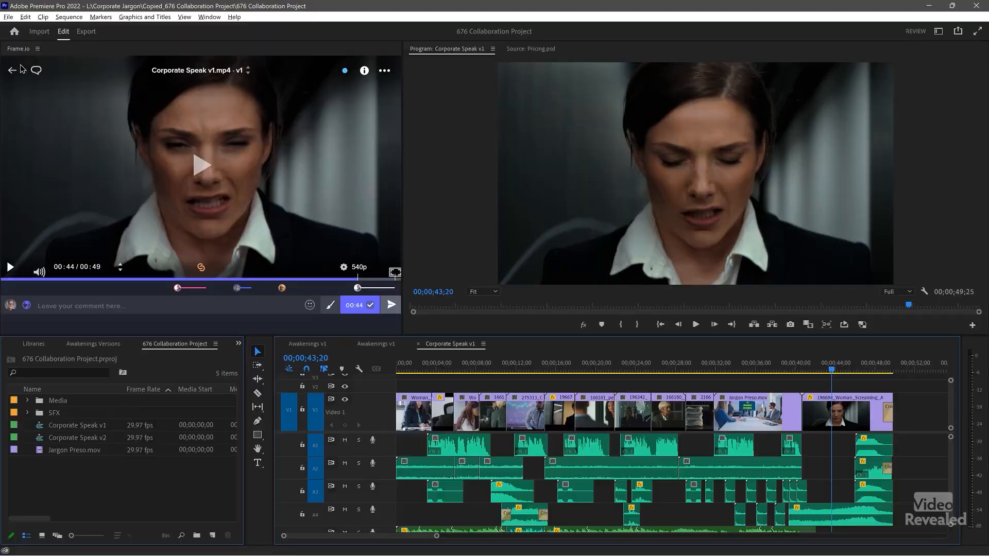
left_click(11, 71)
left_click(23, 70)
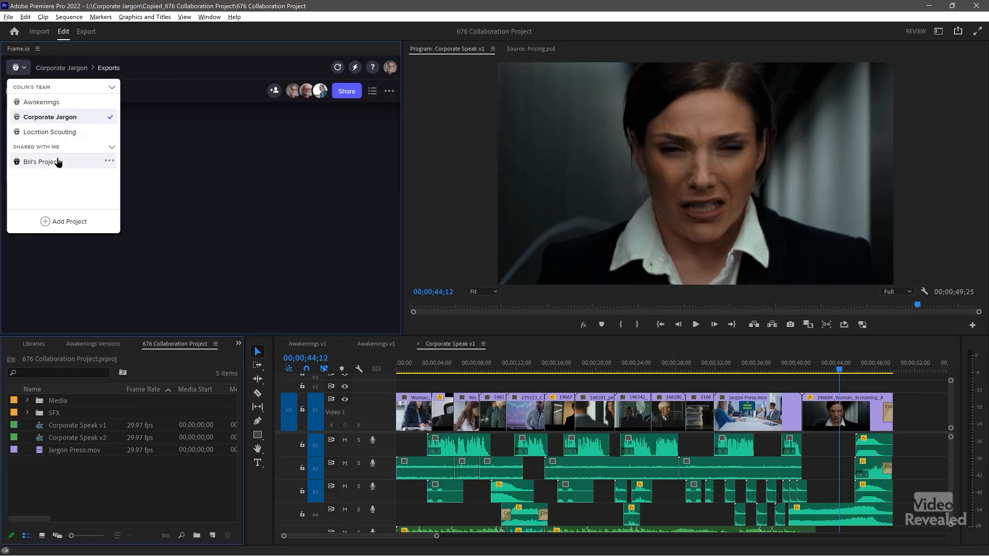
- Close the Frame.io project list and bring up the File menu
left_click(248, 206)
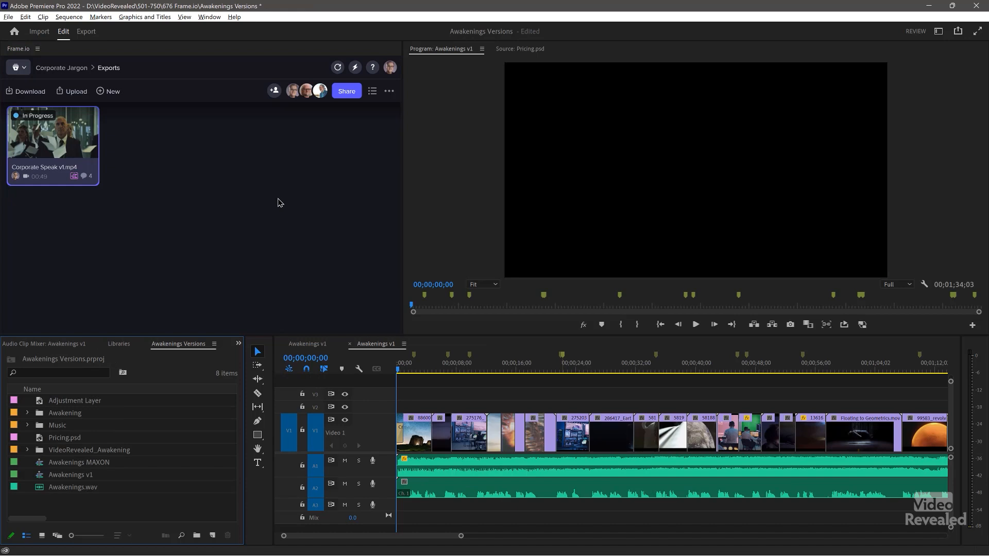
left_click(8, 17)
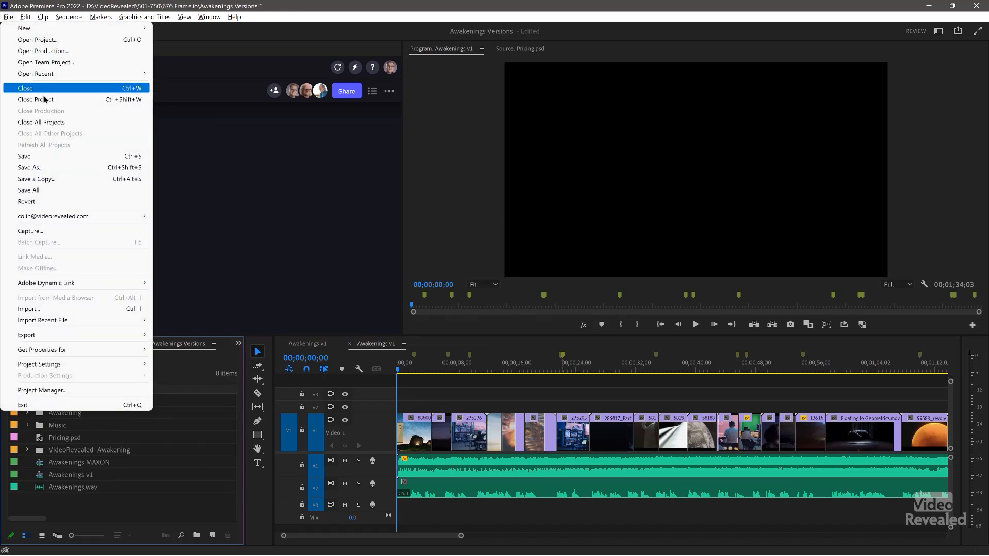
- Close all projects, open Quicksilver for review from Recent, and preview later shots
left_click(49, 122)
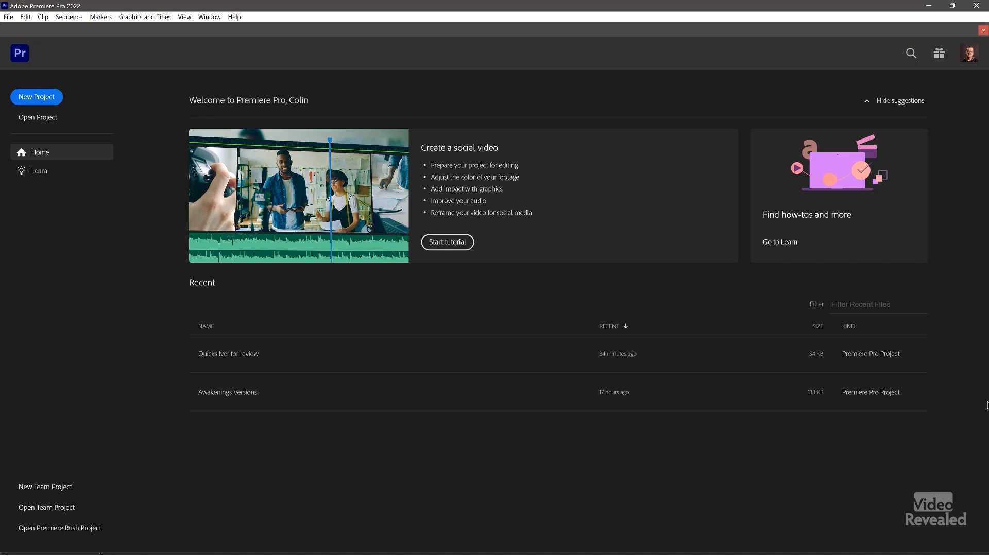
left_click(233, 355)
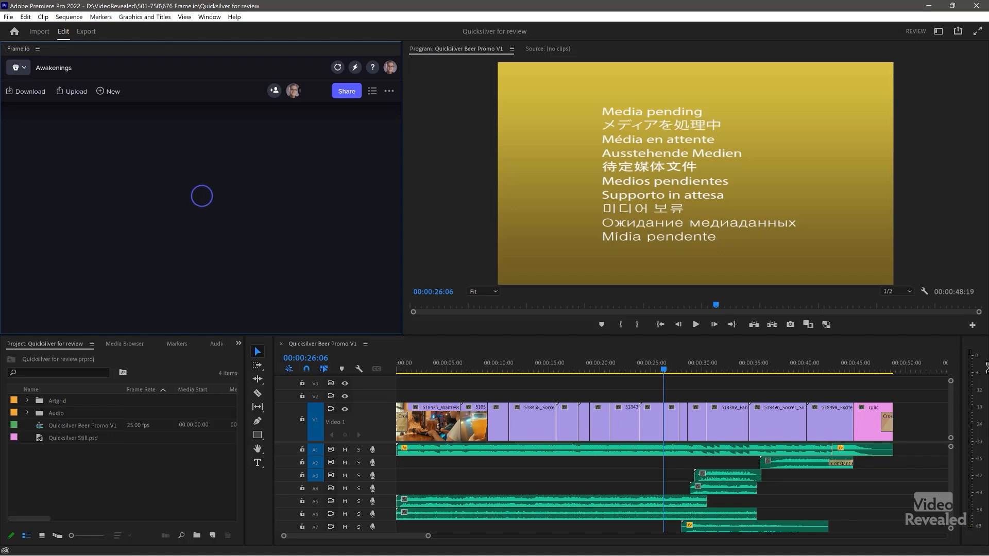
left_click_drag(664, 368, 494, 369)
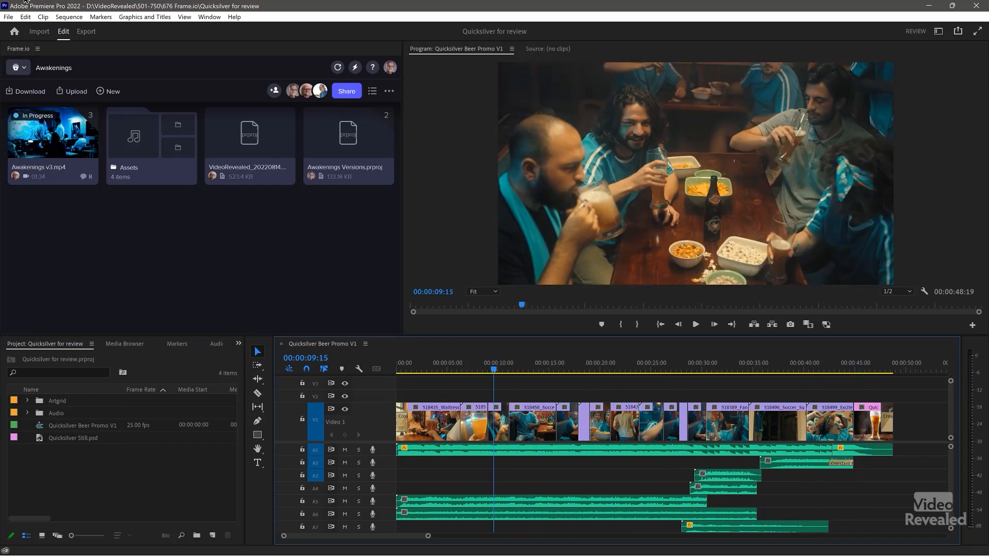
left_click(23, 69)
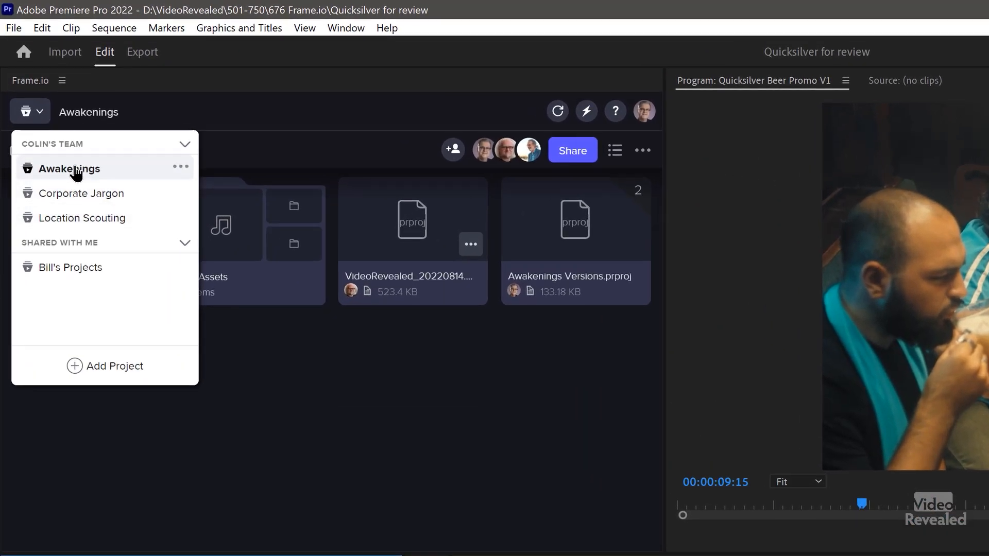
- Create a Frame.io project named 'Quicksilver Beer Commercial' with all collaborator permissions on
left_click(102, 375)
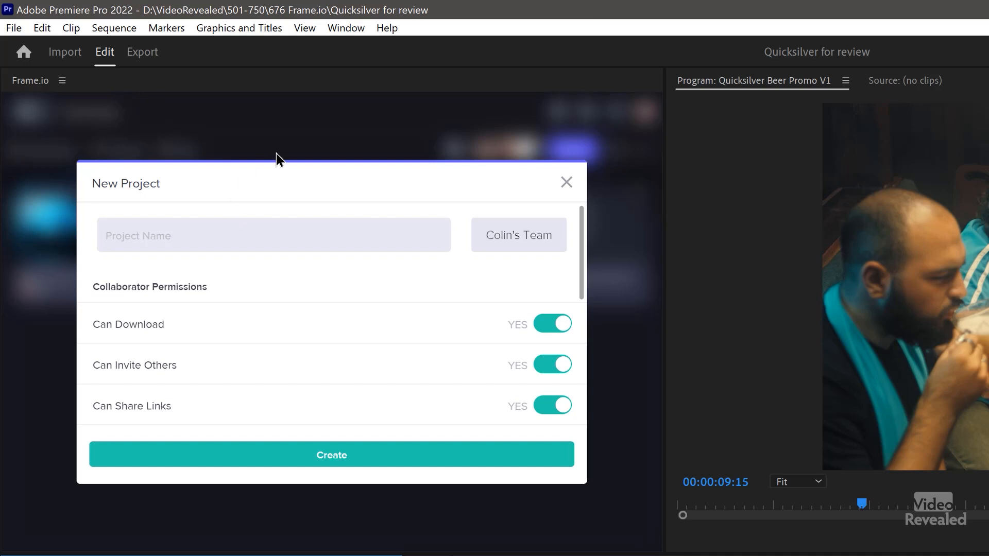
type("Quicksil")
type("ver")
type(" Beer Comm")
type("ercial")
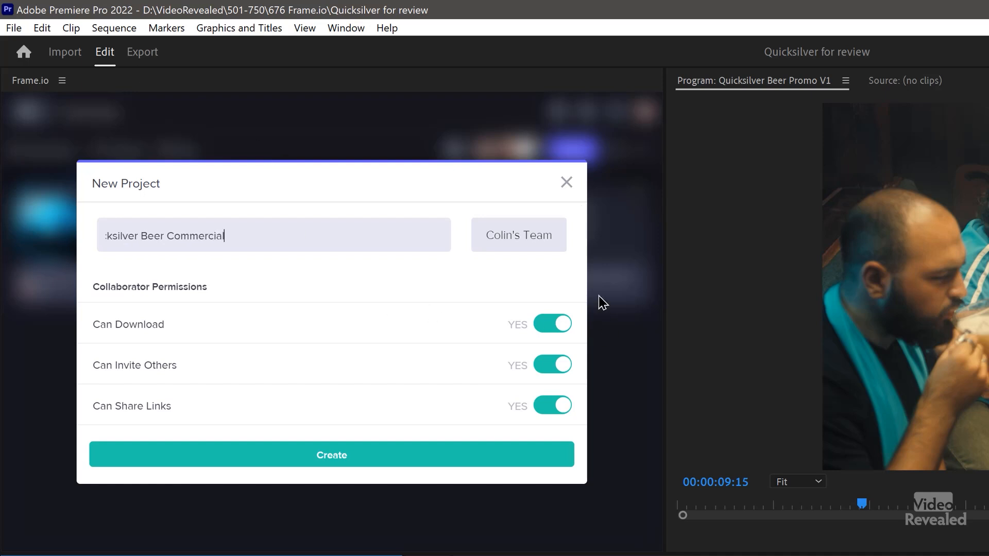
left_click_drag(583, 281, 587, 429)
left_click(334, 456)
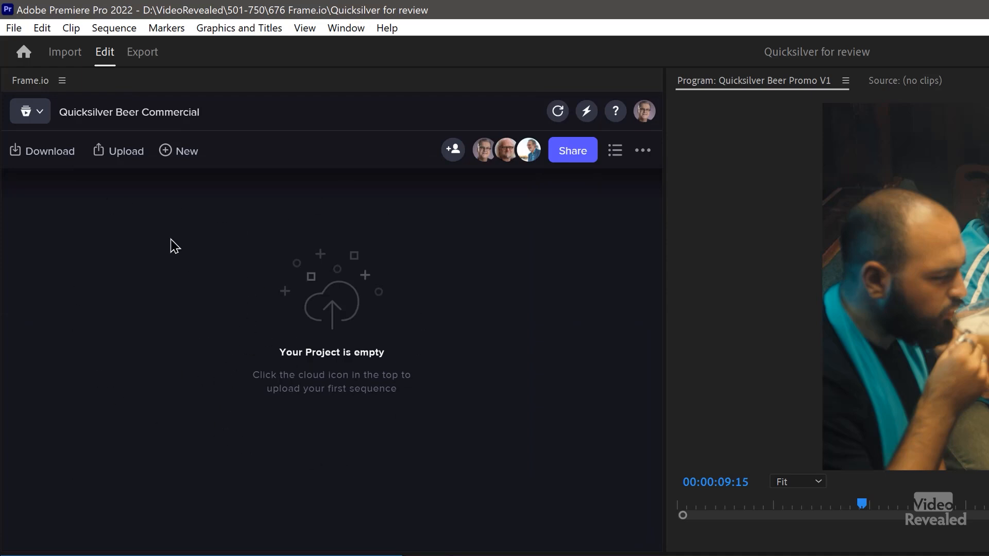
left_click(112, 165)
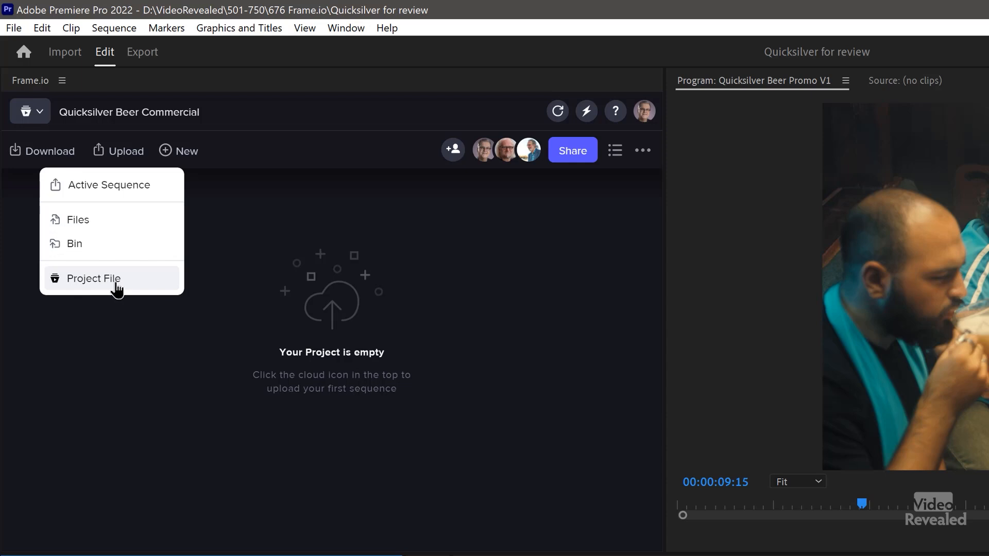
- Choose to upload the active sequence to the Frame.io project
left_click(377, 311)
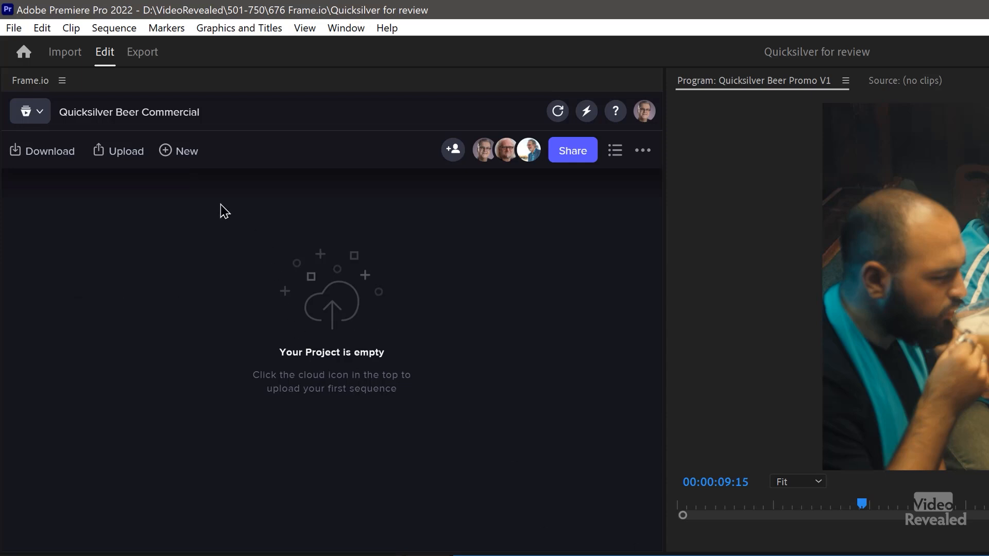
left_click(119, 163)
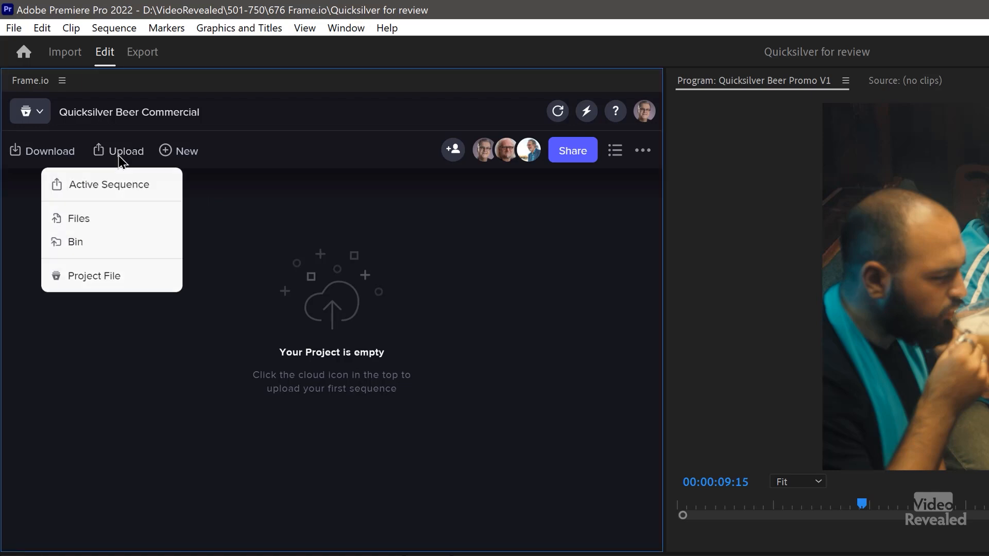
left_click(109, 187)
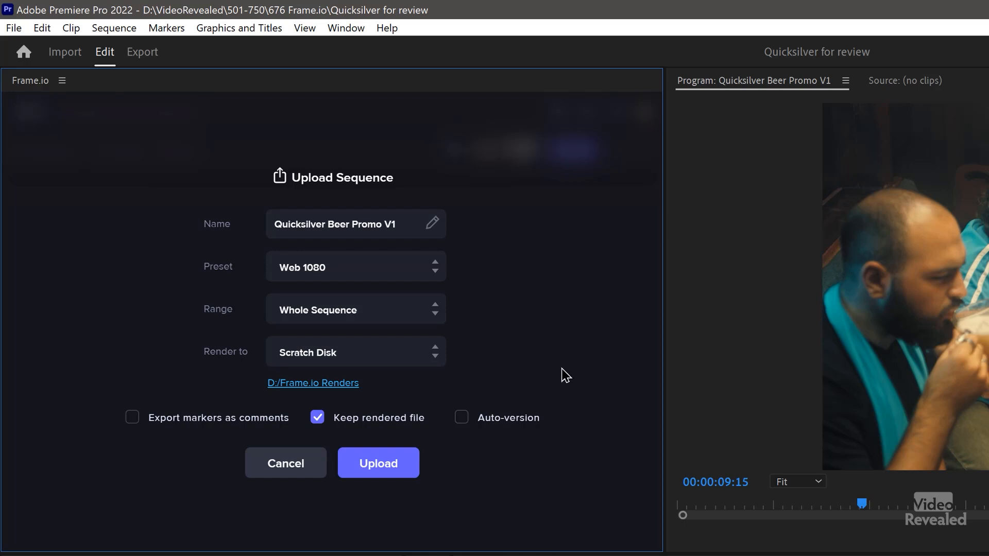
- Keep Web 1080 as the export preset and Whole Sequence as the upload range
left_click(425, 273)
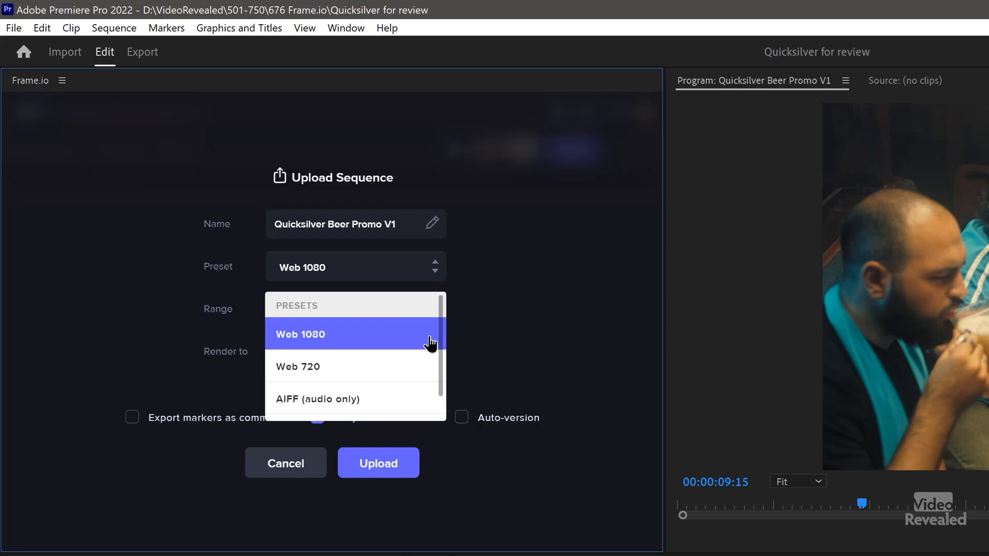
scroll(431, 344, "down", 2)
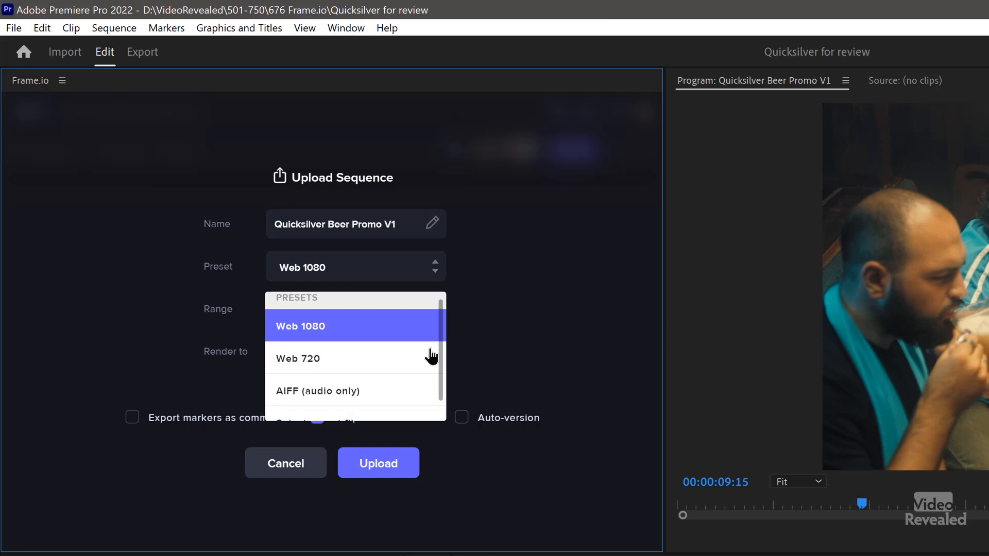
left_click(534, 302)
left_click(392, 314)
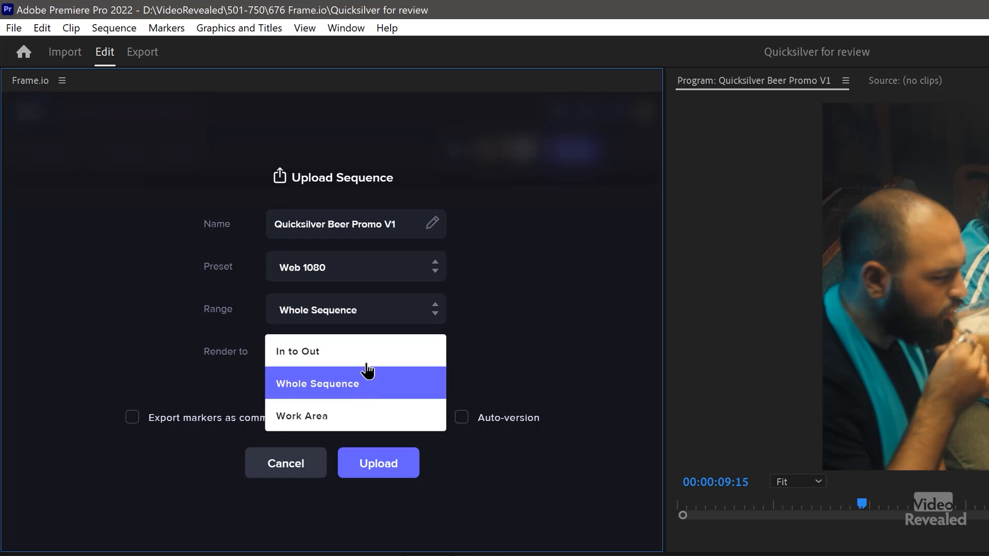
left_click(513, 349)
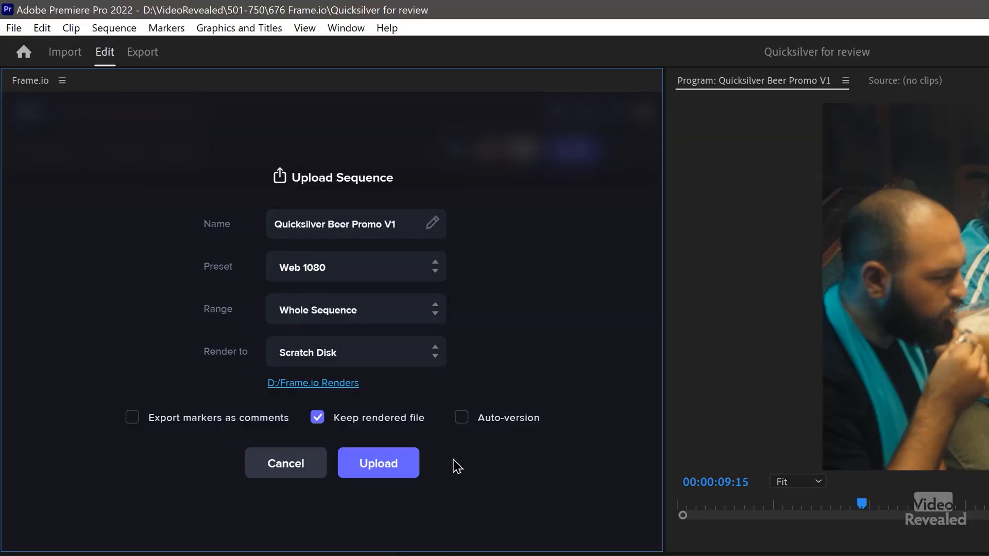
- Upload Quicksilver Beer Promo V1 through Media Encoder into the Quicksilver Beer Commercial Frame.io project
left_click(377, 462)
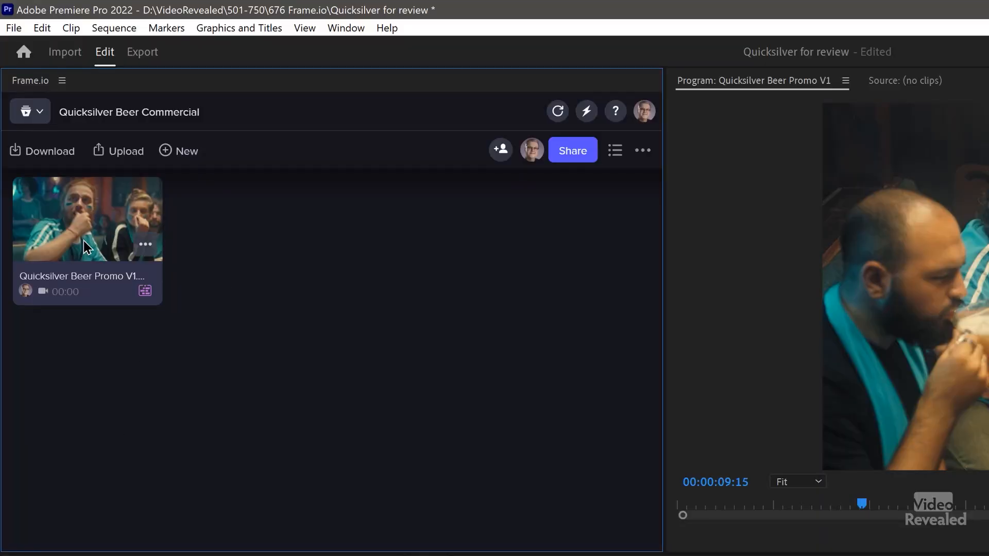
- Create a Share for Review link for the uploaded Quicksilver promo clip and copy it
left_click(80, 241)
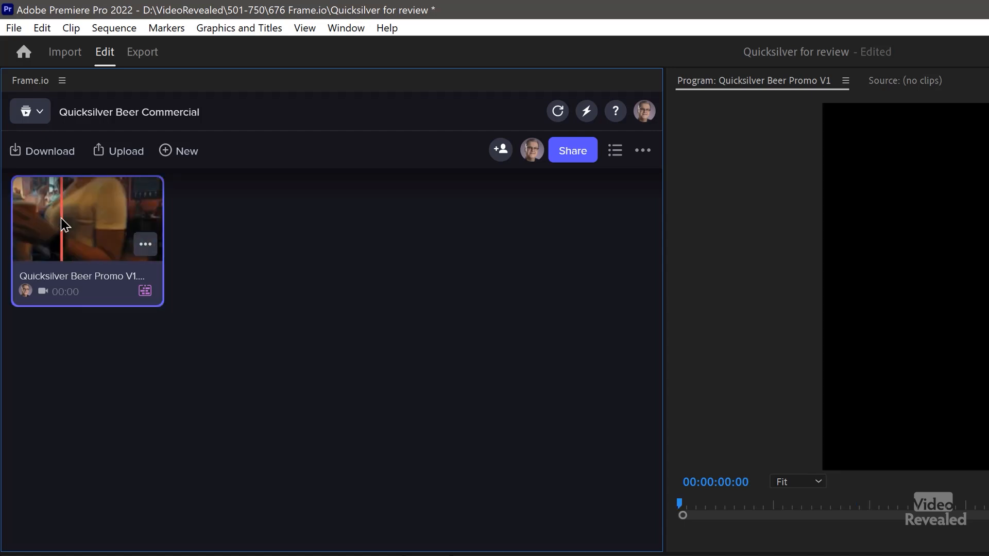
left_click(146, 246)
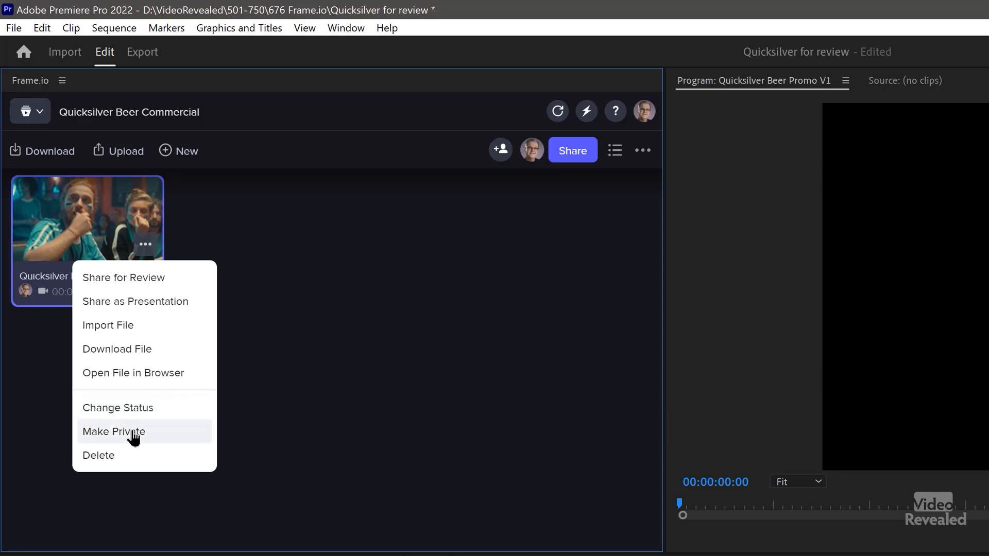
left_click(359, 264)
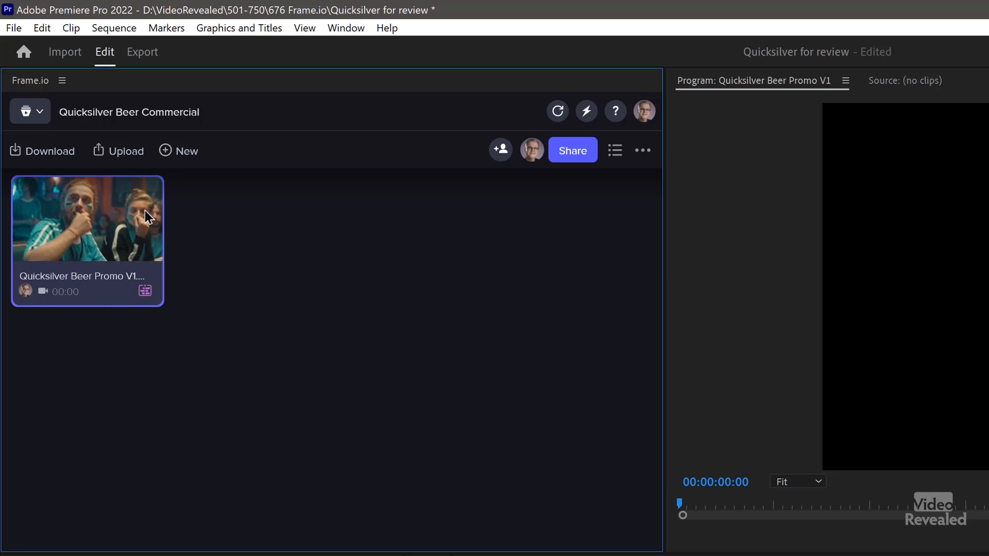
left_click(584, 155)
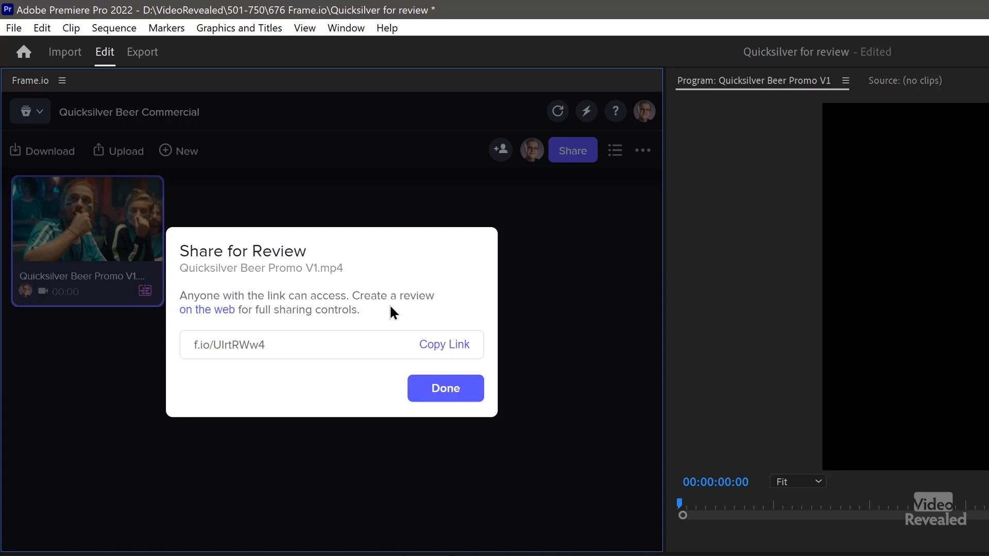
left_click(457, 348)
left_click(436, 389)
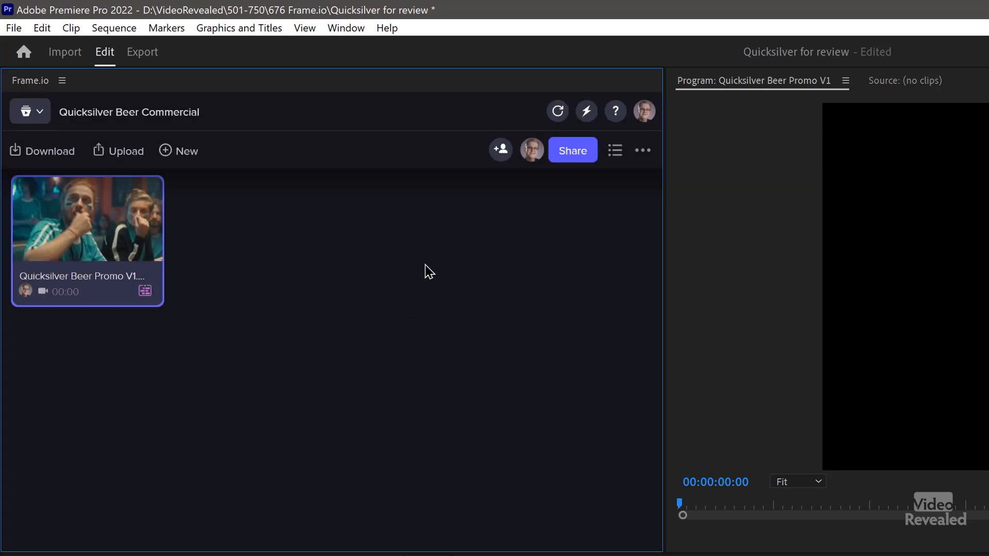
- Open the Frame.io project in the web browser and list its review links
left_click(643, 156)
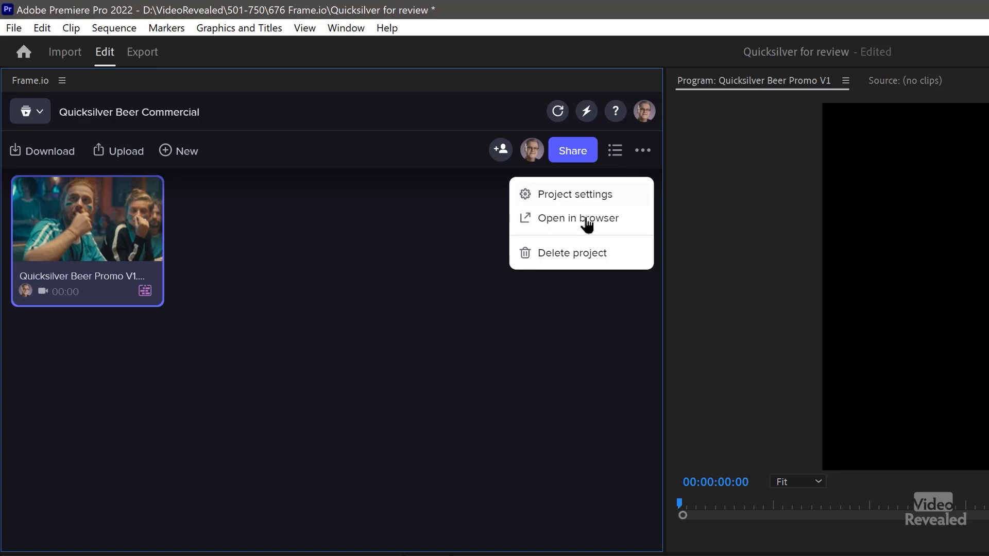
left_click(584, 222)
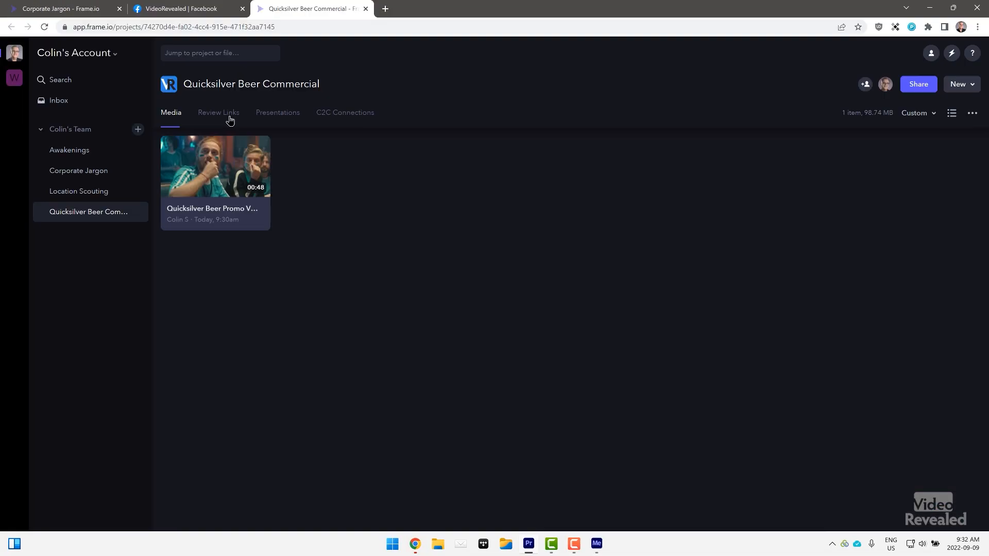
left_click(230, 120)
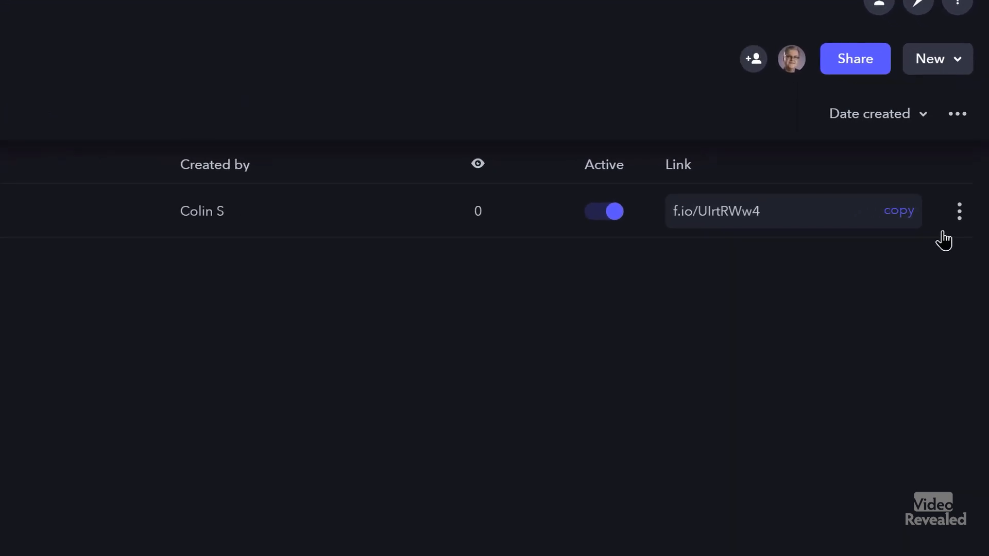
- Set the promo review link's access to Public, then check its Settings and Watermark ID options
left_click(958, 221)
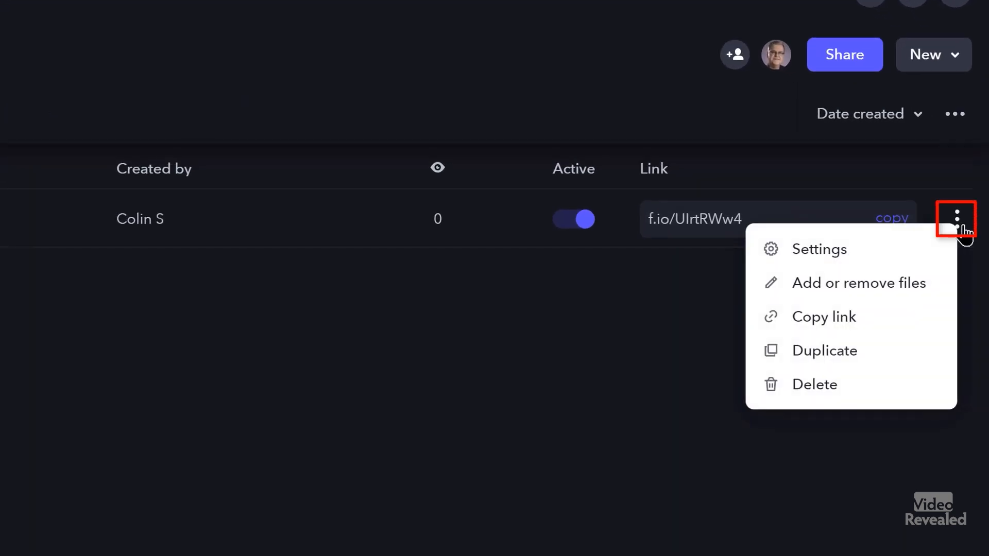
left_click(872, 254)
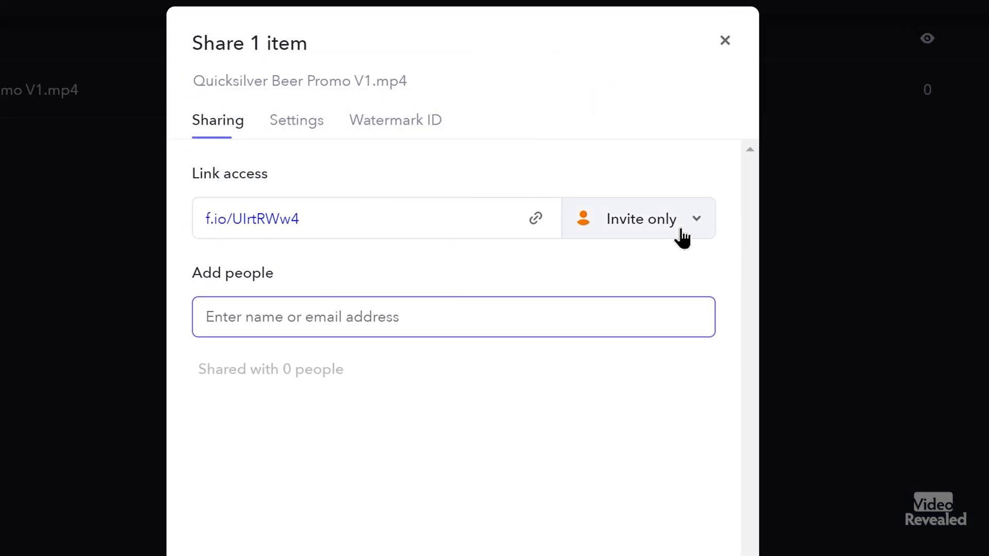
left_click(697, 225)
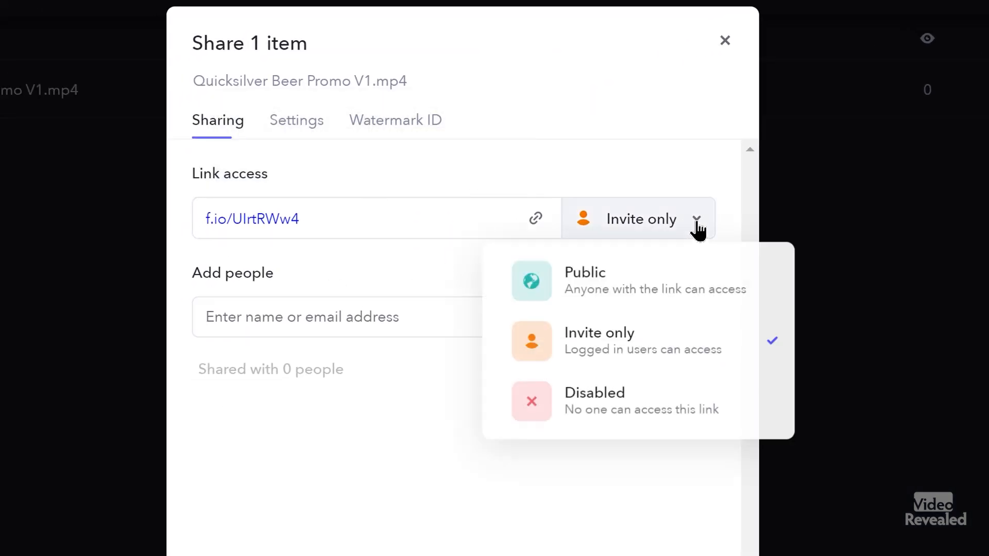
left_click(668, 287)
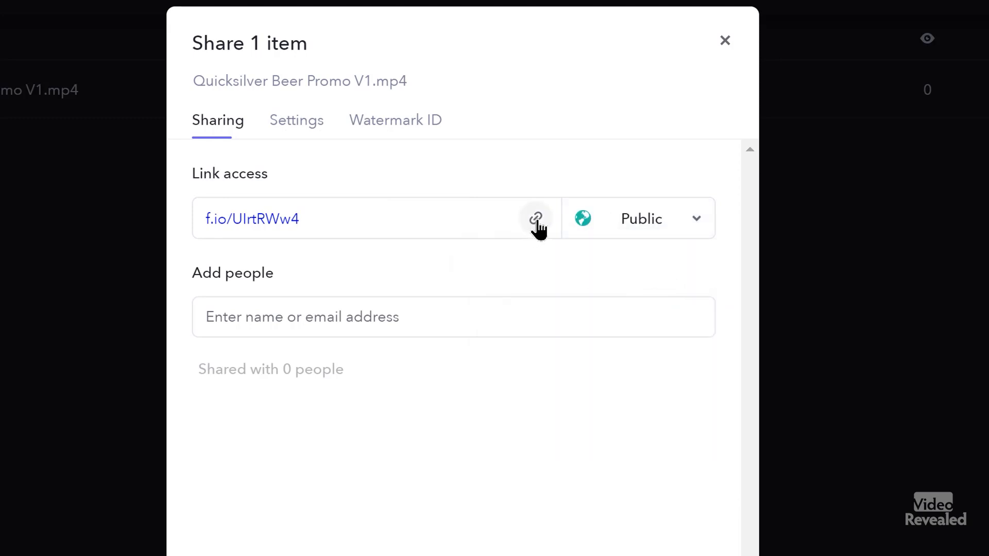
left_click(312, 123)
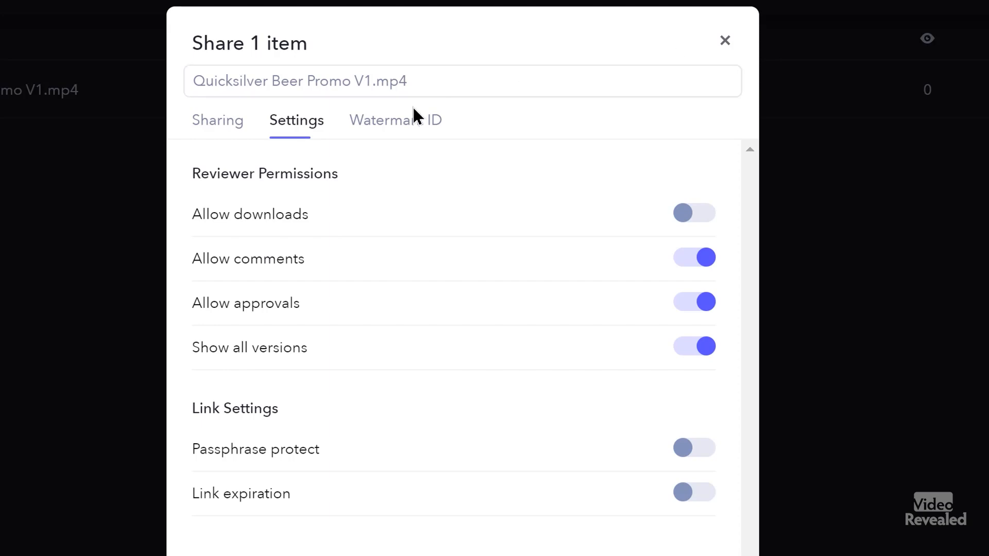
left_click(411, 121)
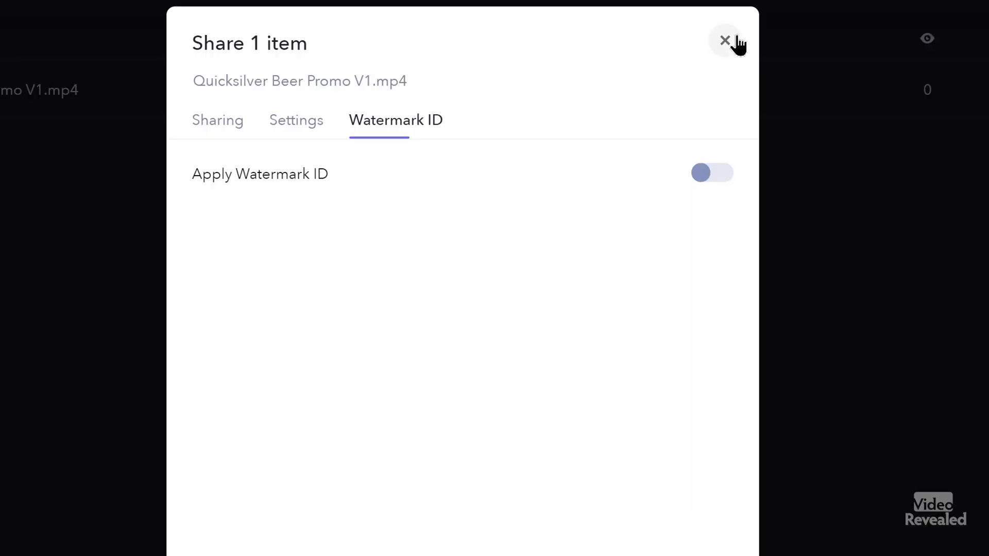
- Publish a 'PLEASE REVIEW' post with the pasted Frame.io link on the VideoRevealed Facebook page
left_click(737, 43)
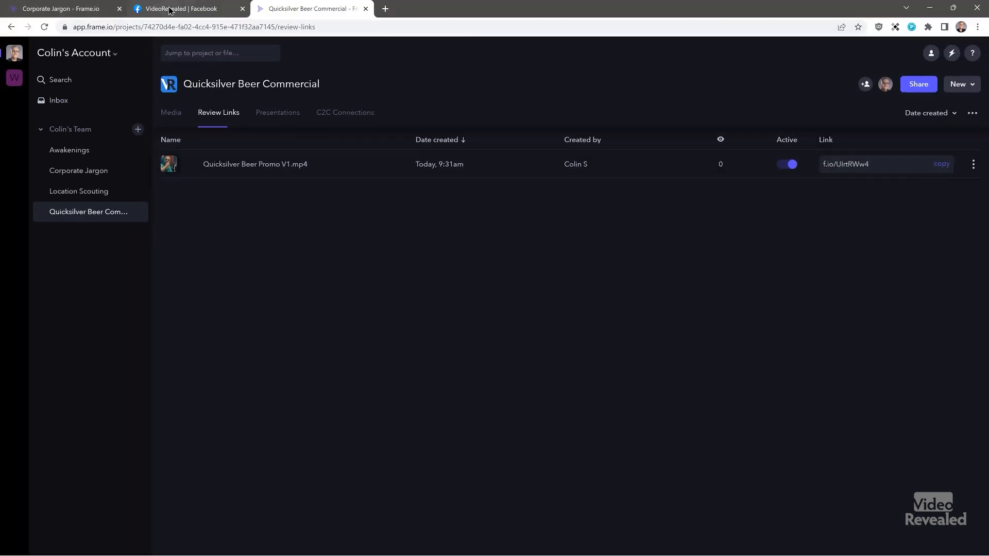
left_click(170, 9)
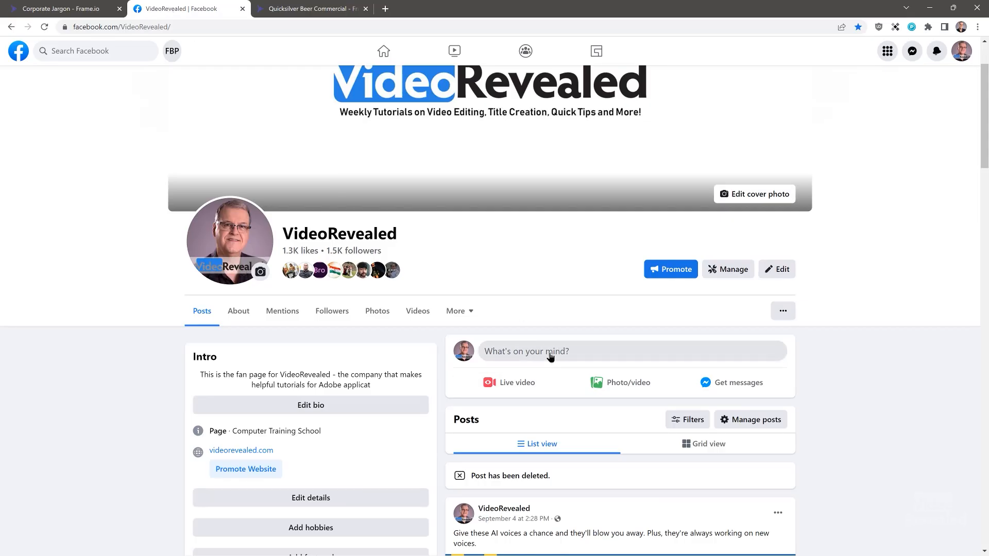
left_click(550, 357)
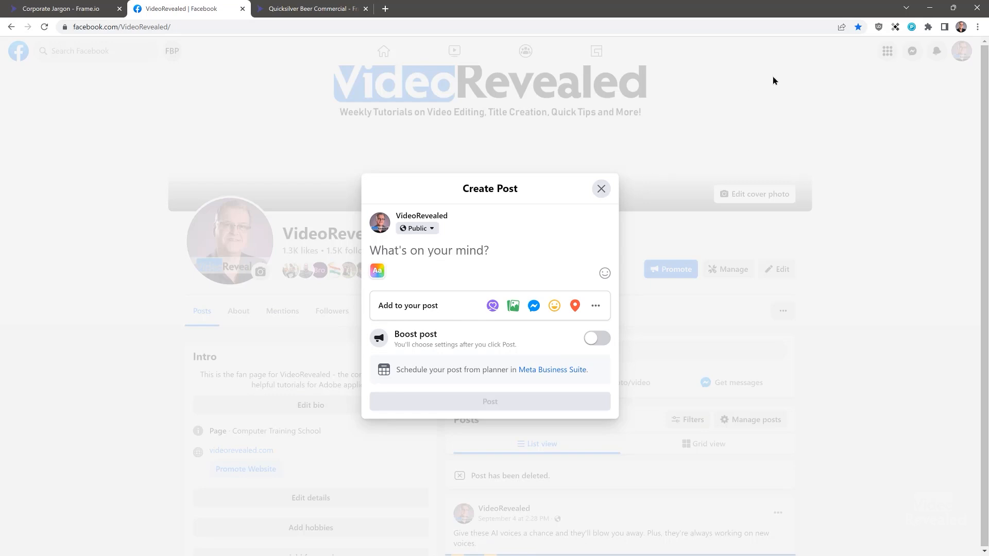
key("Caps_Lock")
type("PEA")
type("LEASE REVIEW")
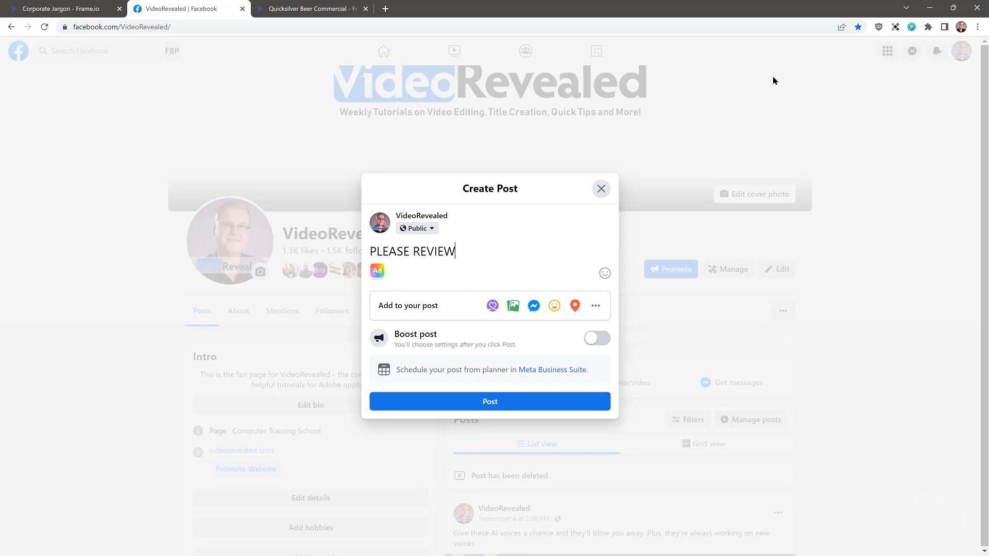
key("Return")
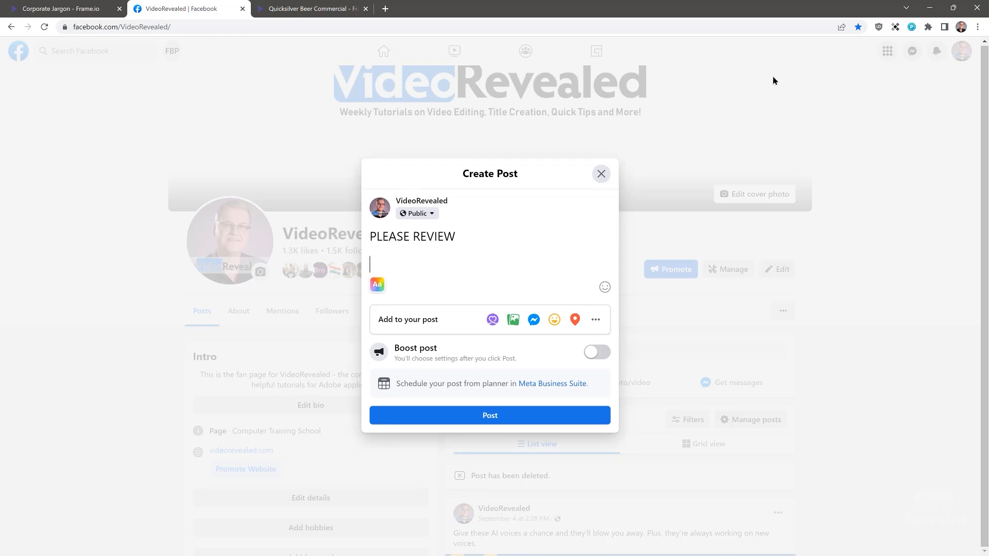
key("ctrl+v")
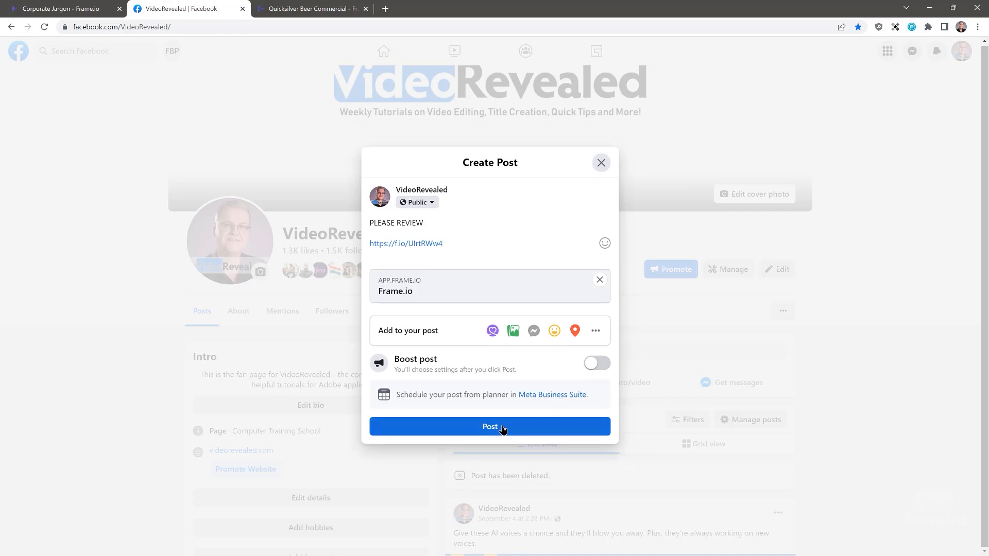
left_click(503, 429)
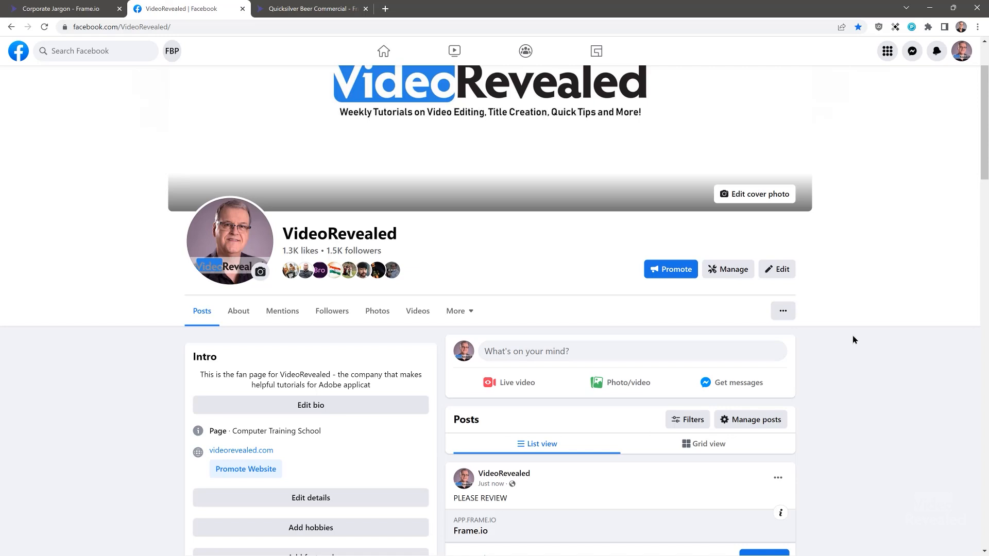
- Open a private Incognito browser window
scroll(851, 329, "down", 2)
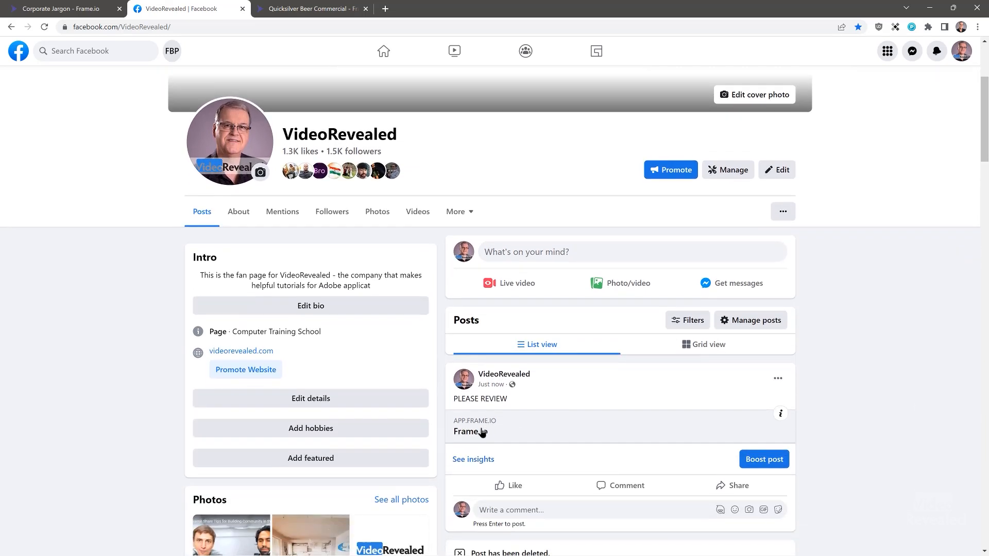
key("Tab")
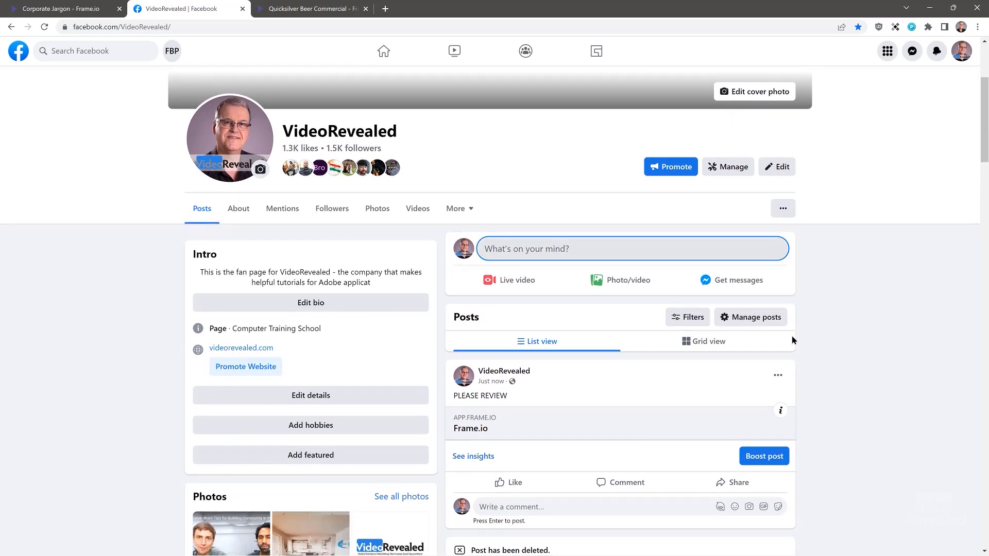
key("ctrl+shift+n")
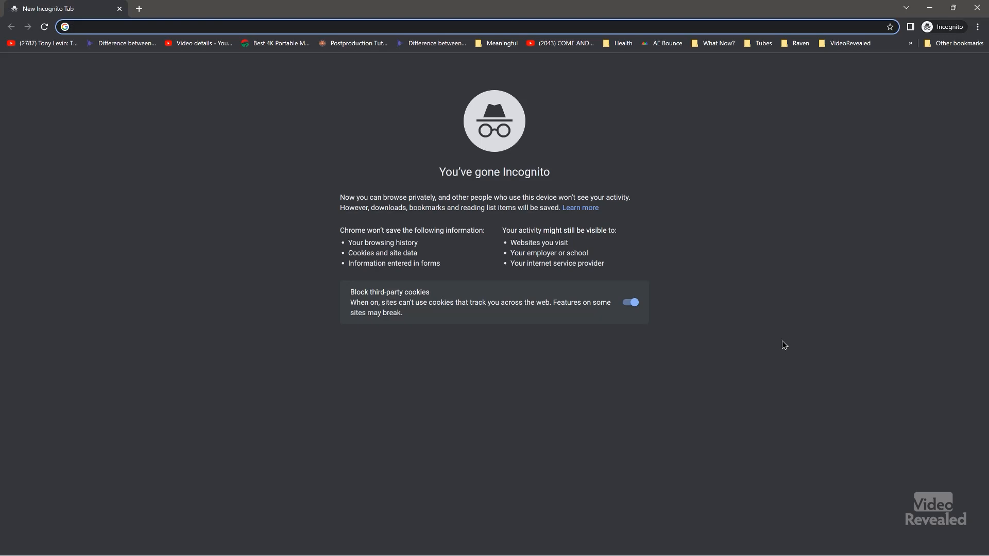
- Load the f.io share link in a new window and play the promo from about 00:00:11
key("ctrl+n")
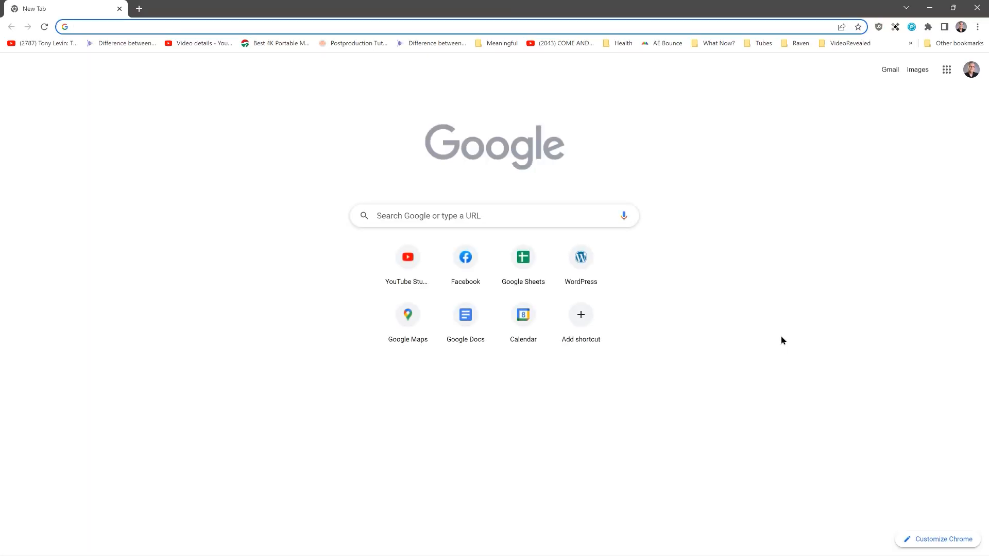
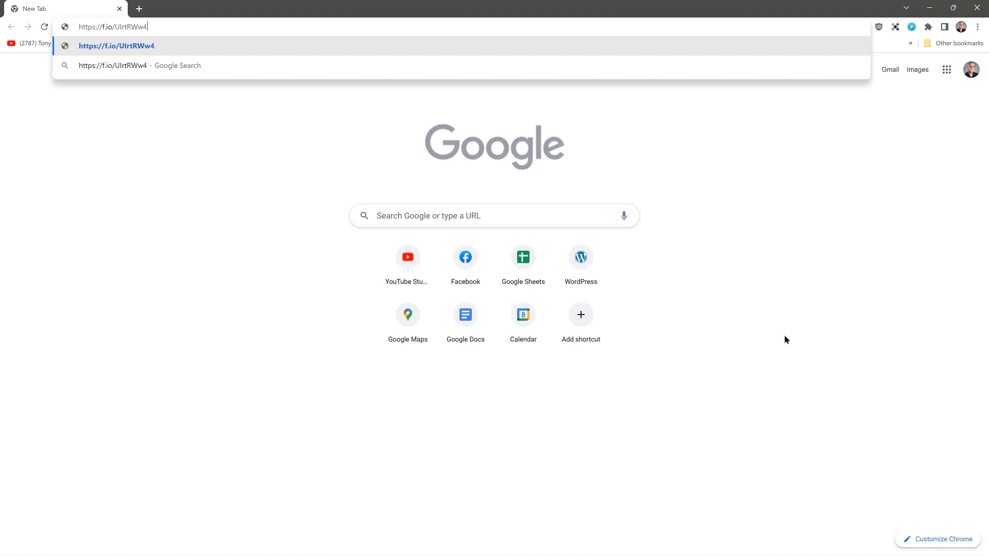
key("Return")
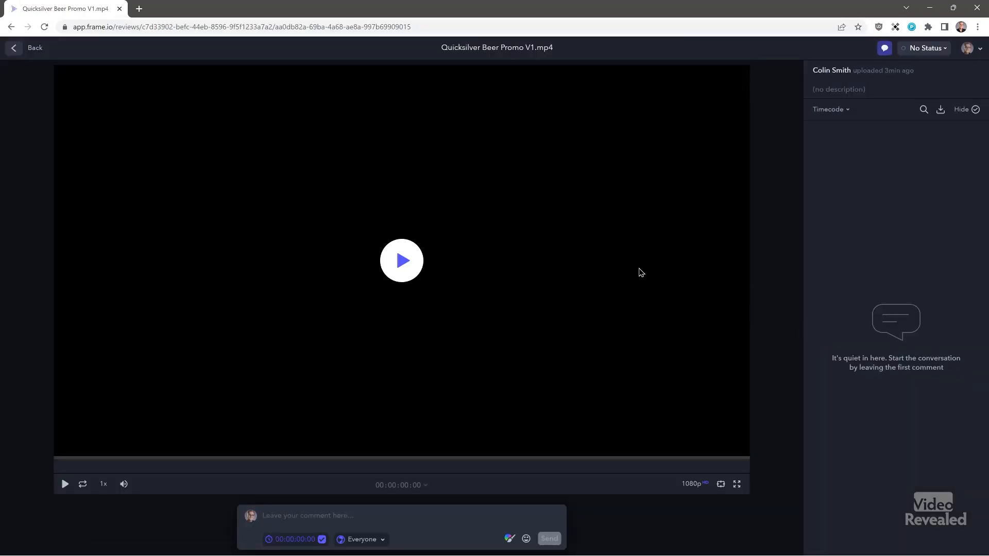
left_click(402, 263)
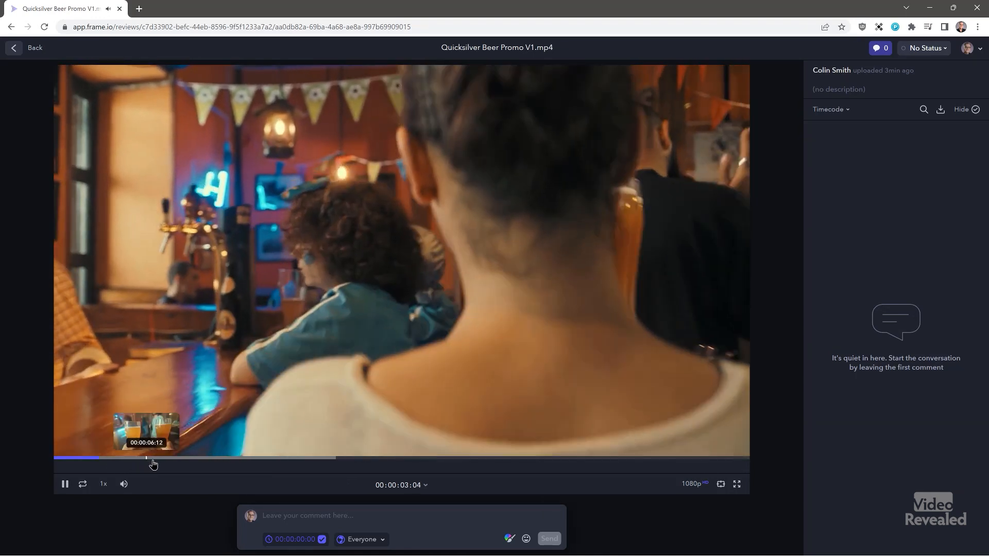
left_click_drag(160, 465, 300, 465)
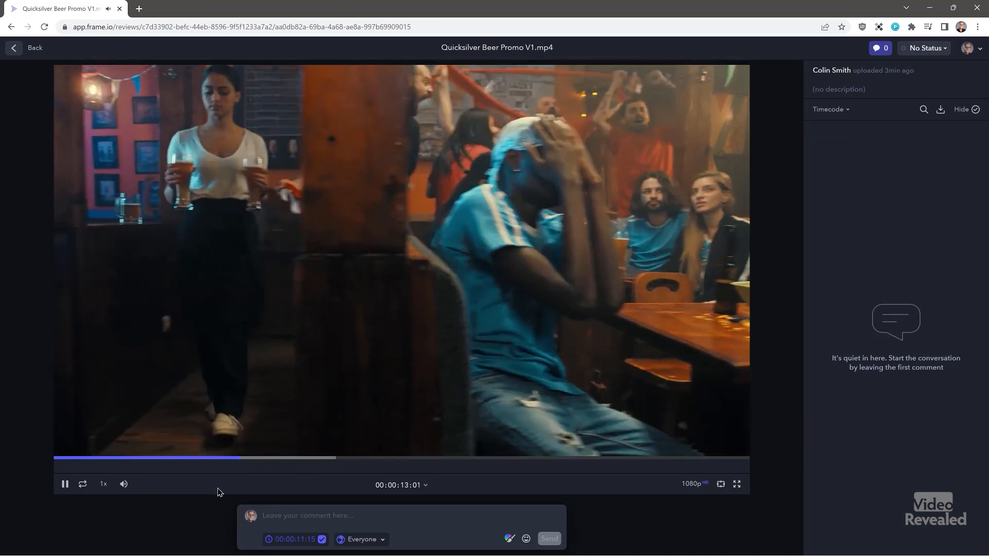
- Post 'Is this shot too long?' spanning 00:00:15:22–00:00:17:19 on the promo
left_click(355, 515)
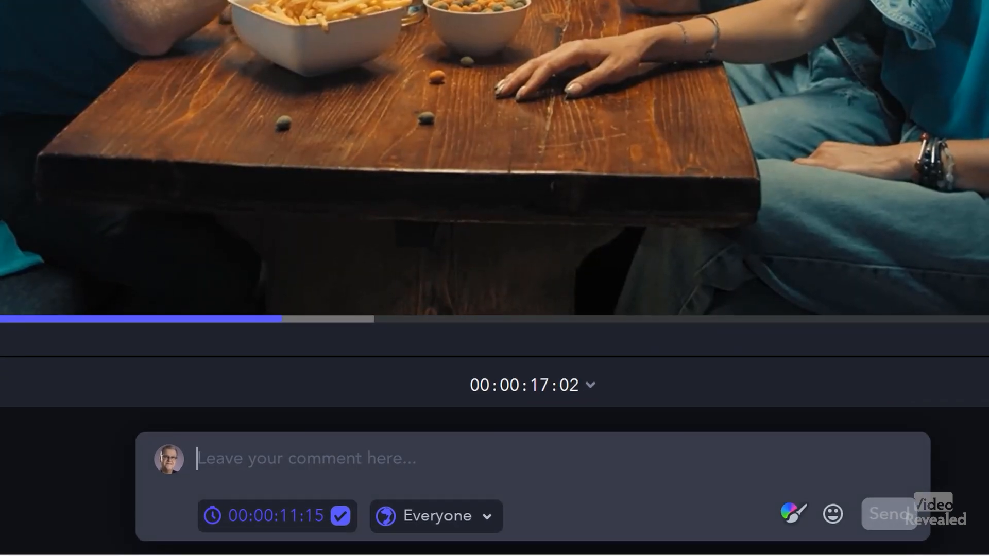
key("Caps_Lock")
type("Is this shot")
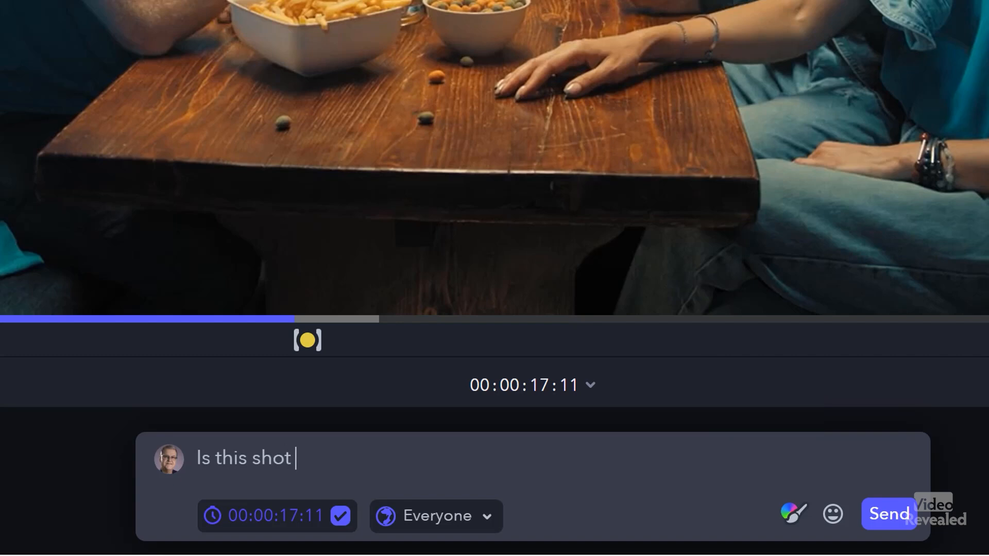
type(" too long?")
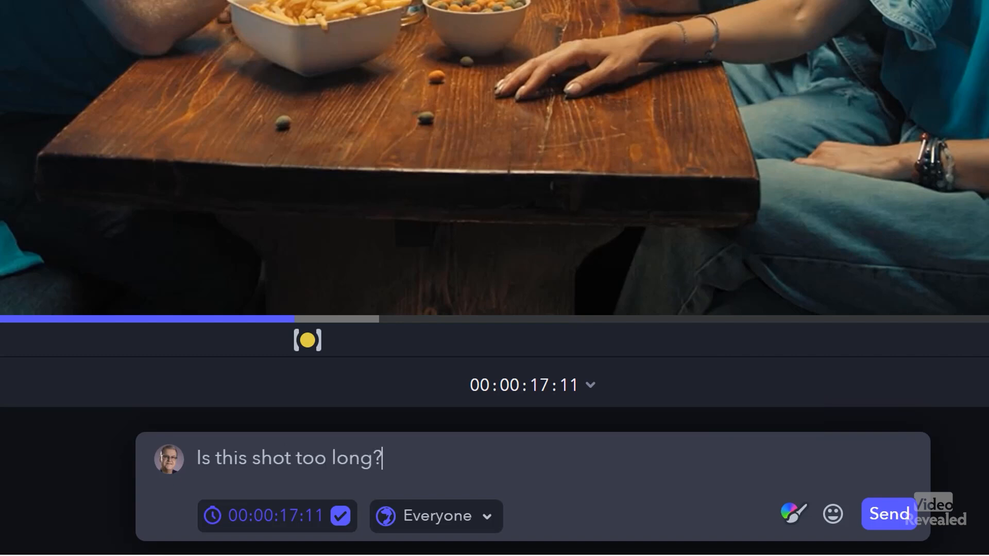
mouse_move(322, 341)
left_mouse_down()
mouse_move(335, 342)
mouse_move(225, 347)
mouse_move(247, 352)
left_mouse_up()
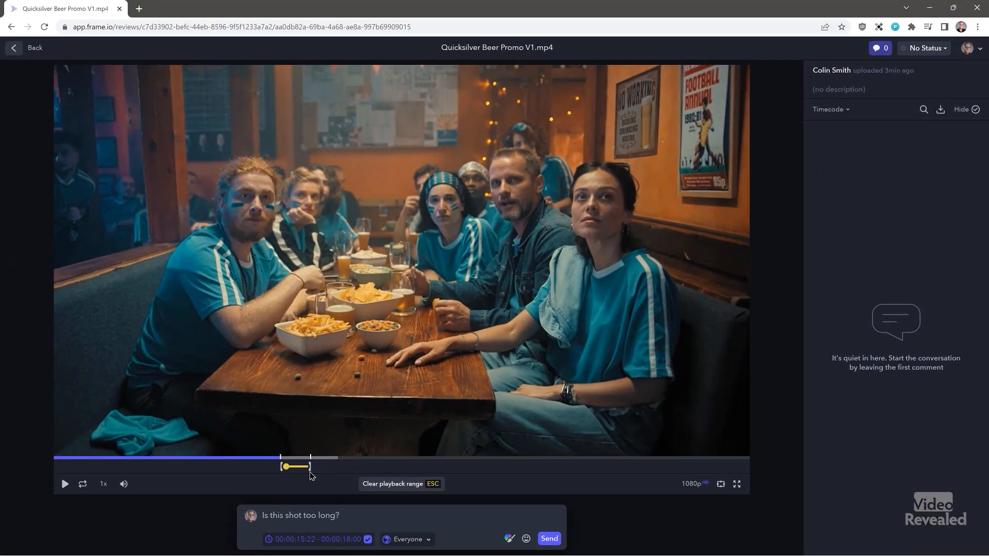
mouse_move(311, 468)
left_mouse_down()
mouse_move(321, 469)
mouse_move(304, 475)
left_mouse_up()
left_click(548, 539)
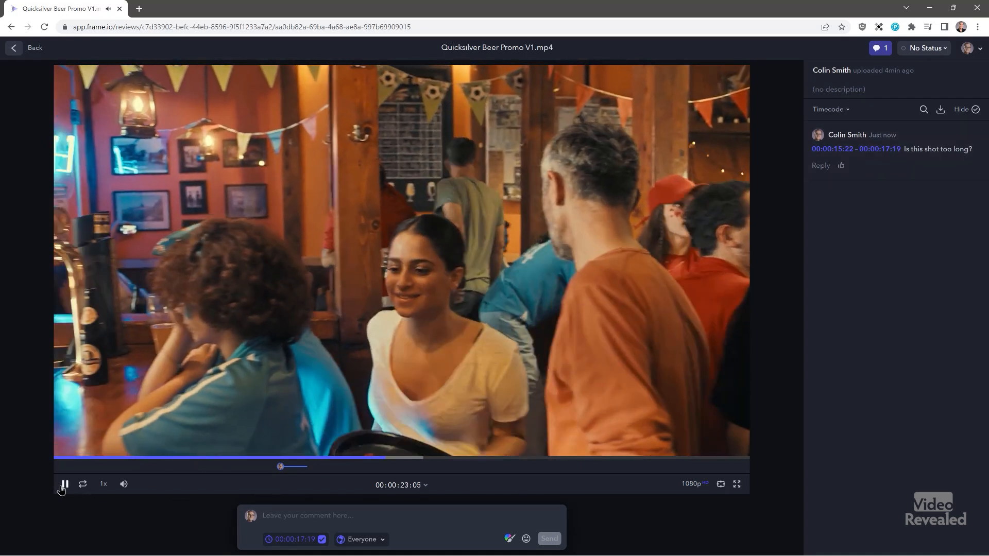
- Pause the review video and return to Premiere Pro
left_click(64, 484)
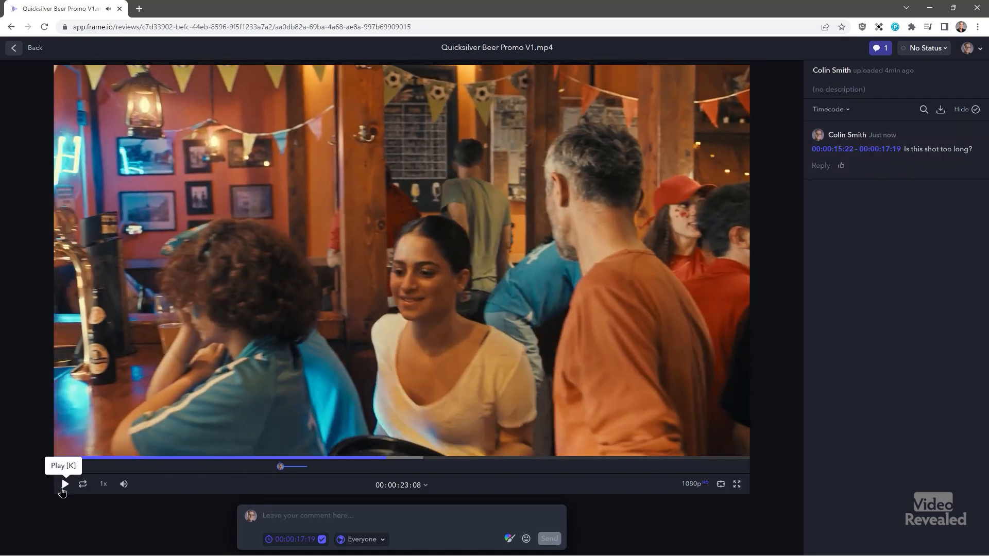
mouse_move(446, 545)
left_click(529, 544)
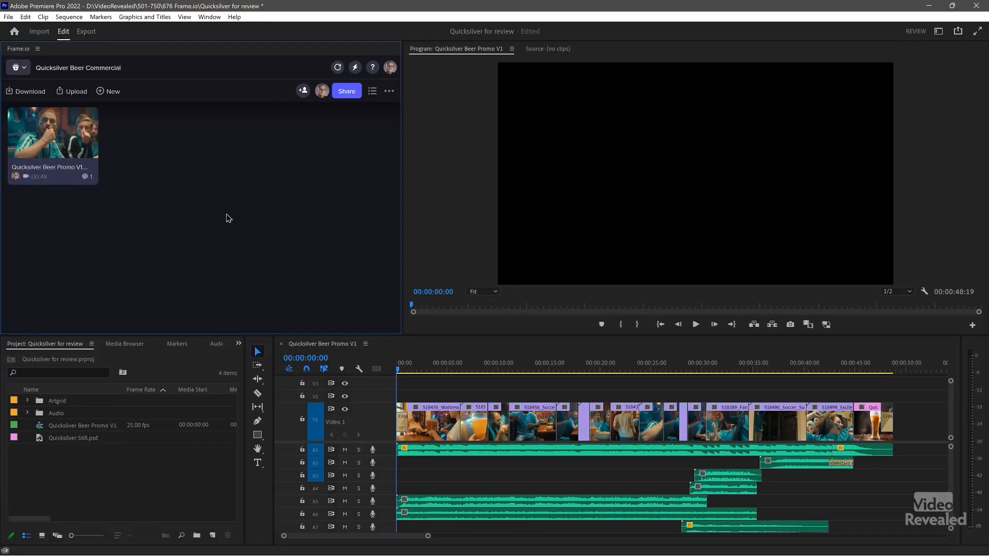
- Open the promo in Premiere's Frame.io panel, jump to the 00:15 marker, and show comments
left_click(61, 142)
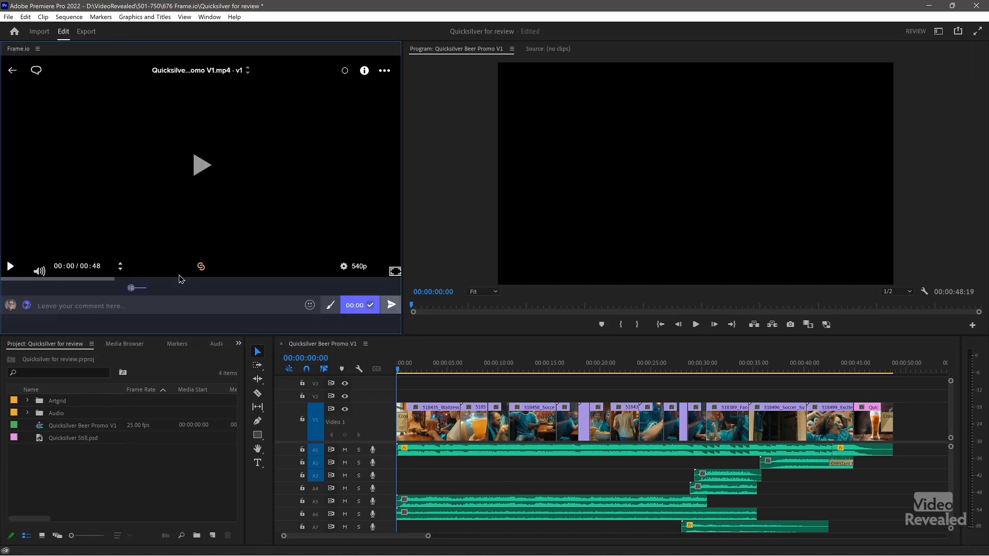
left_click(131, 289)
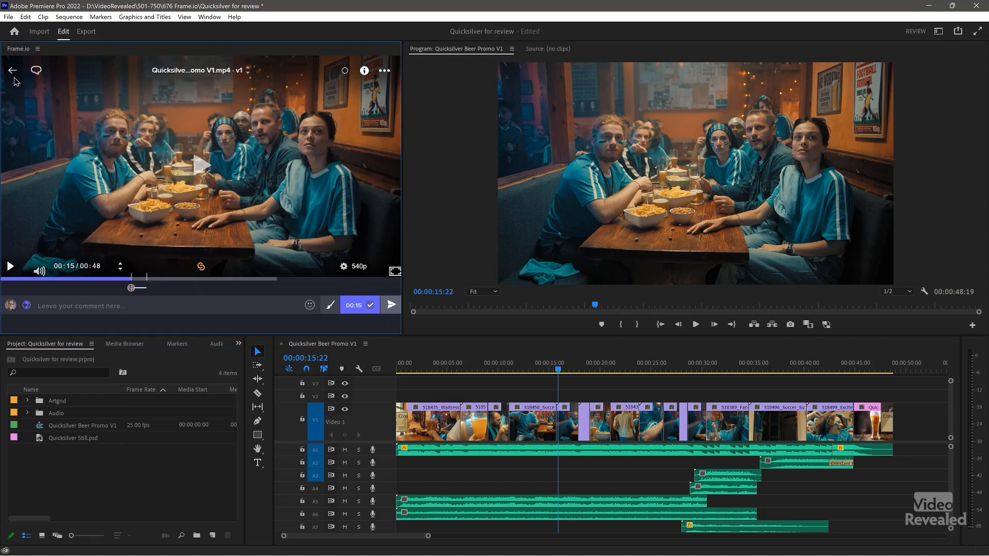
left_click(37, 72)
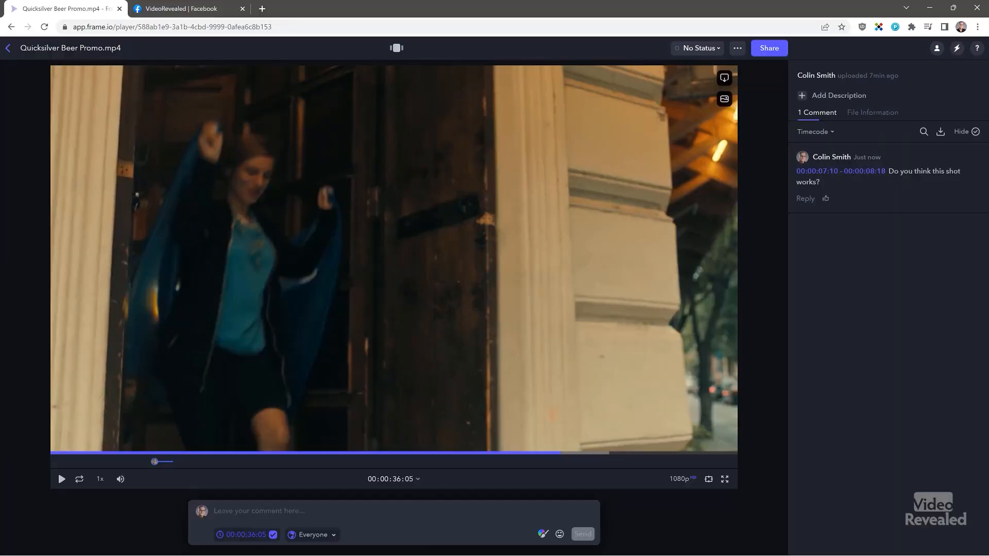
- Launch Frame.io Transfer, browse Transfers > Awakenings > Quicksilver, then open the app's preferences
left_click(392, 544)
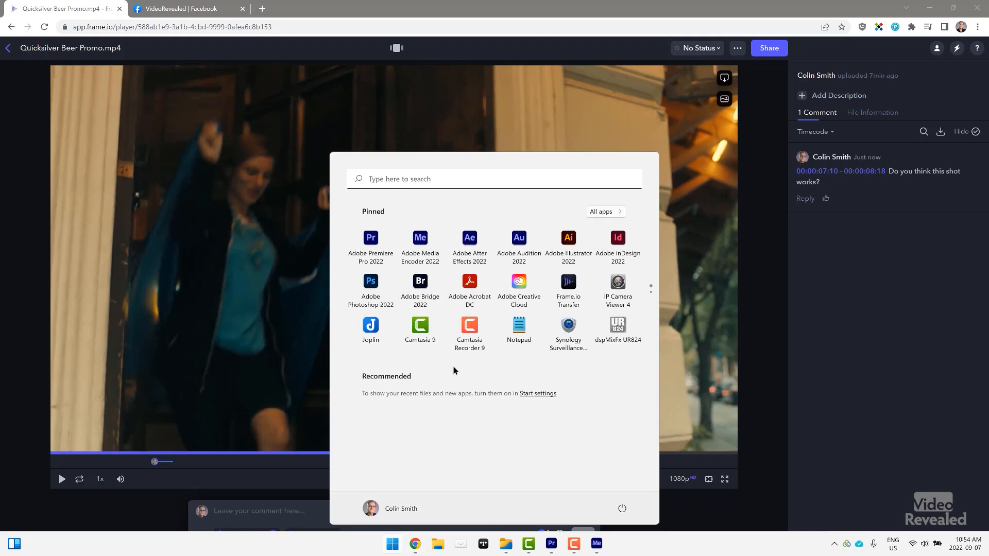
left_click(569, 284)
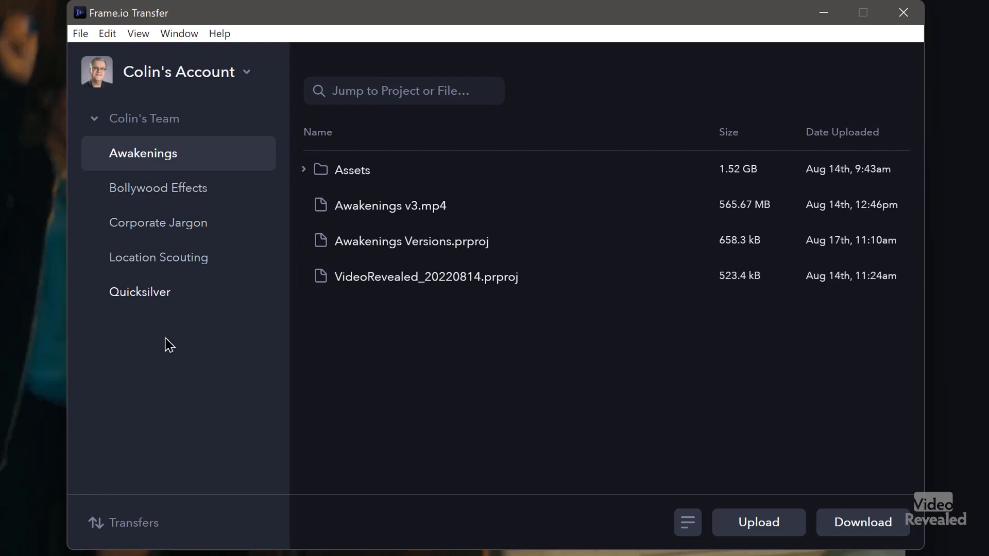
left_click(123, 532)
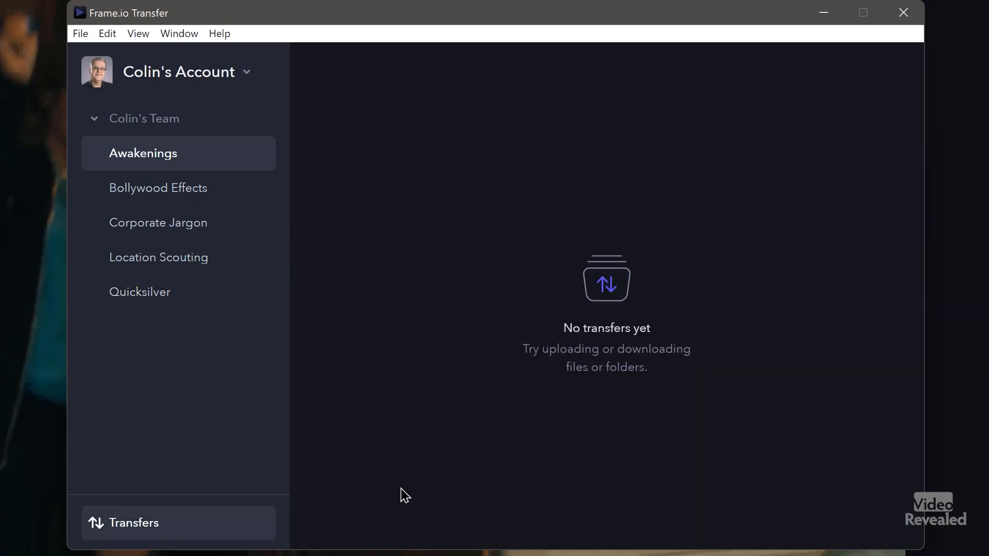
left_click(144, 157)
left_click(160, 297)
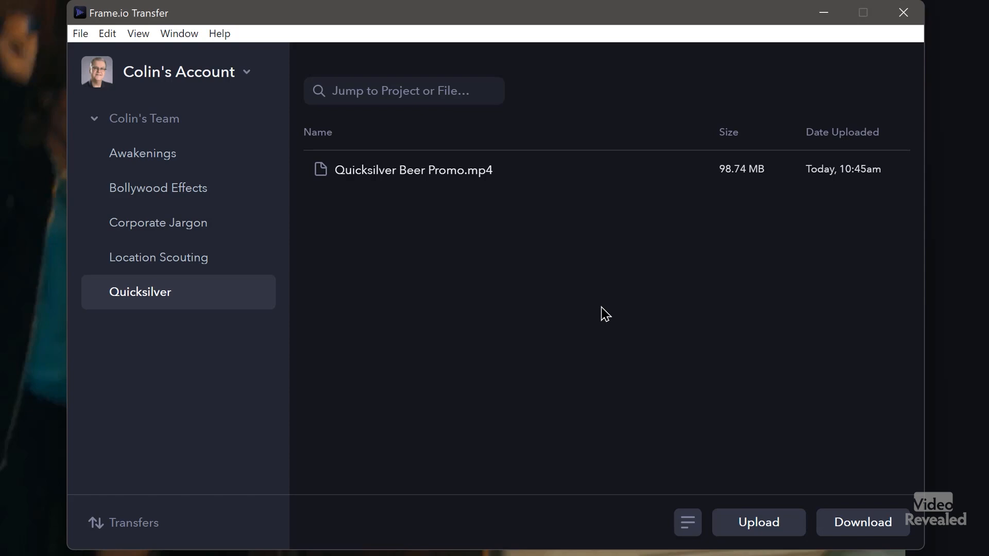
left_click(83, 35)
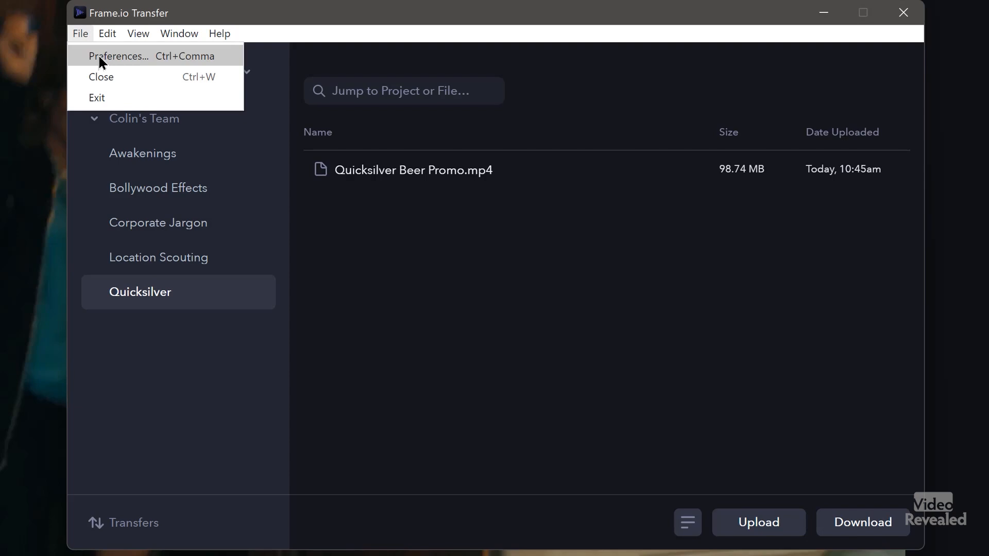
left_click(99, 58)
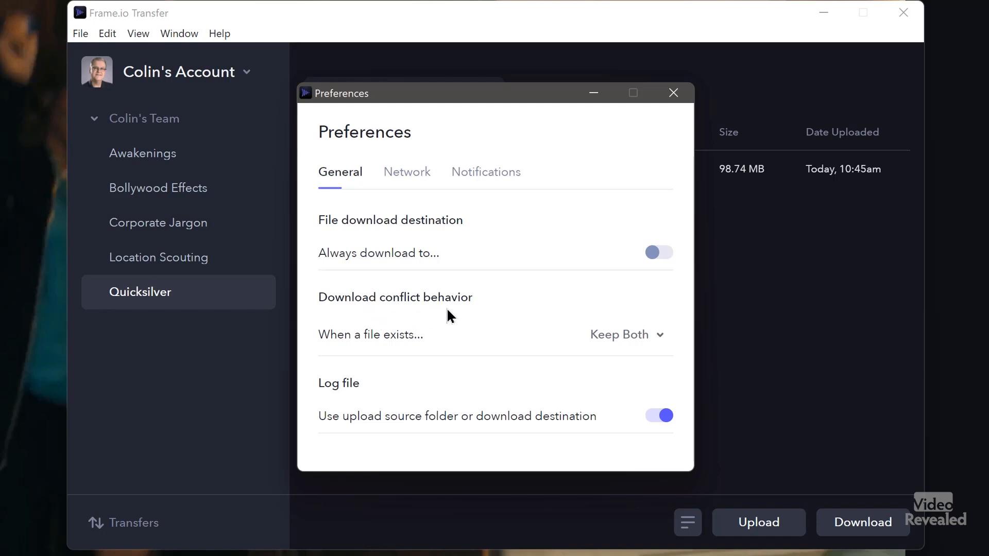
left_click(653, 339)
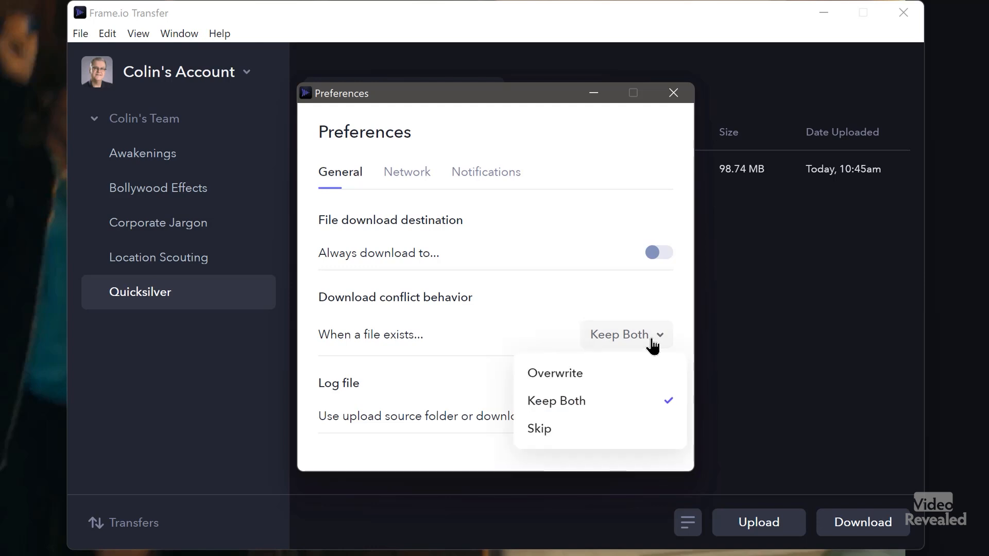
left_click(527, 310)
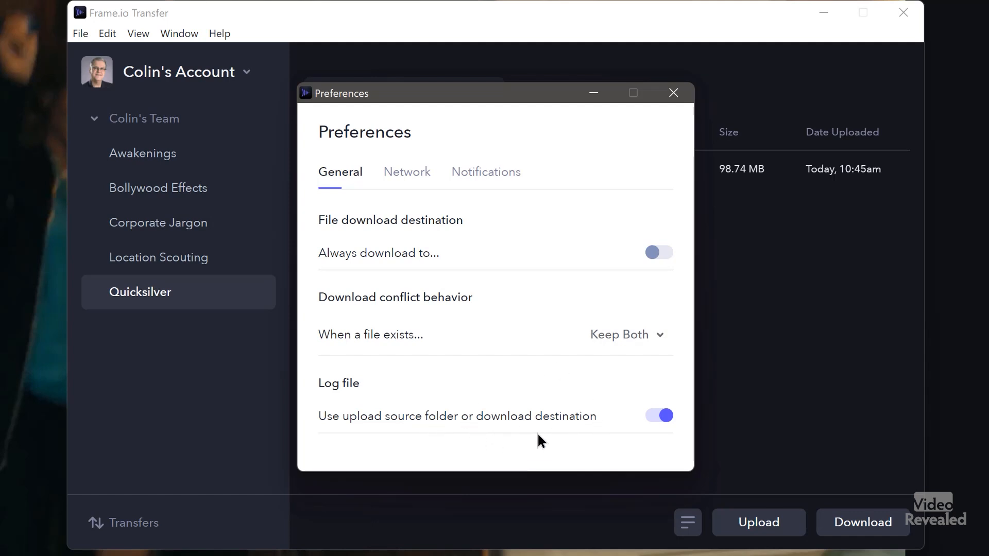
left_click(421, 183)
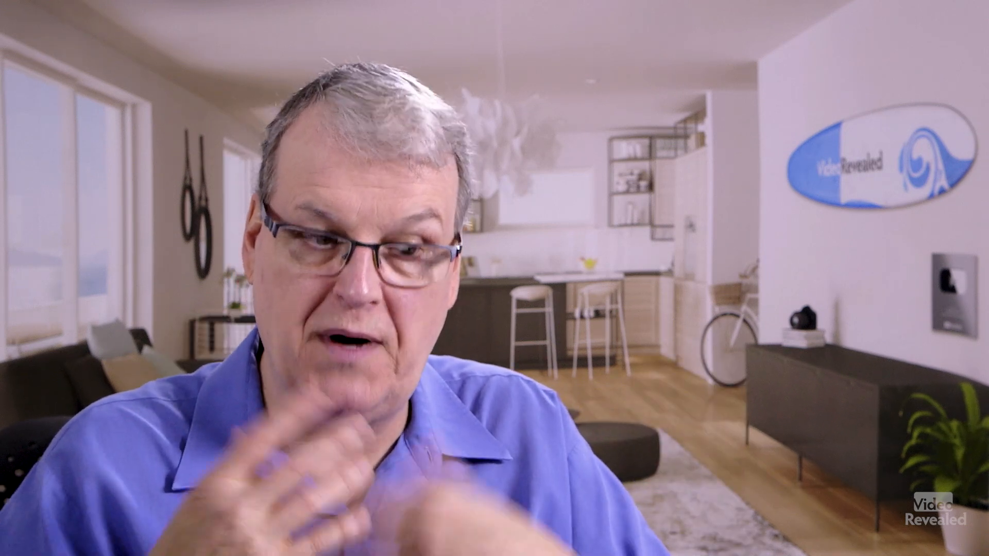
left_click(481, 172)
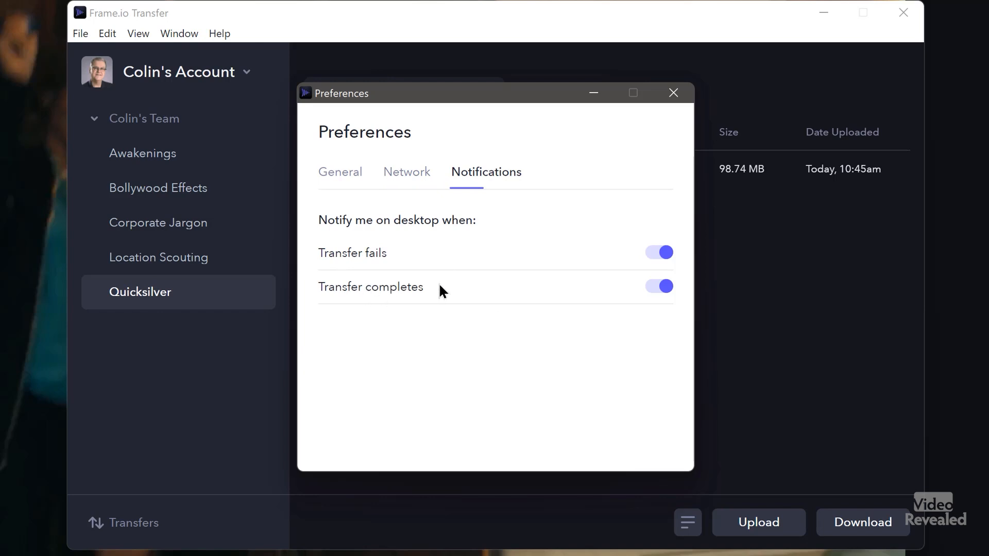
left_click(672, 95)
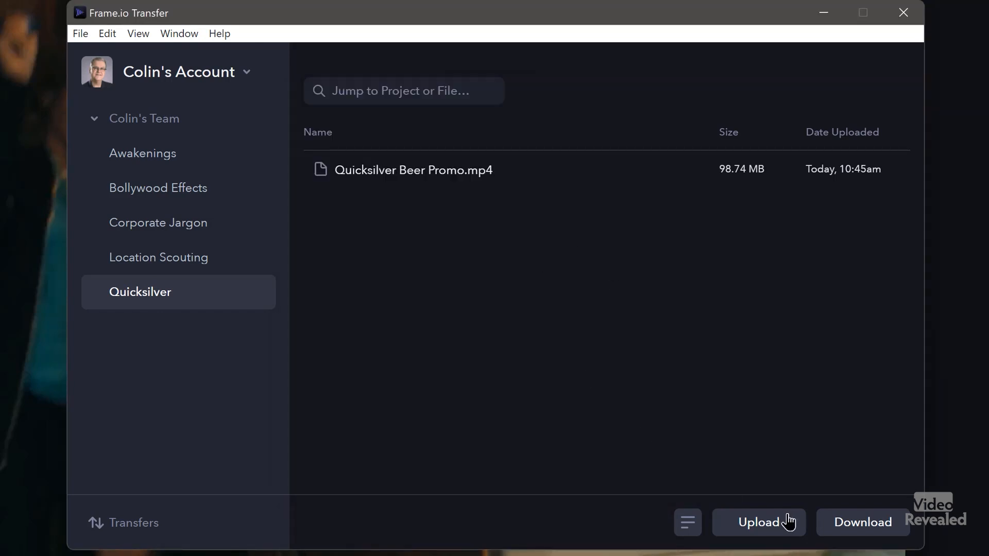
left_click(770, 521)
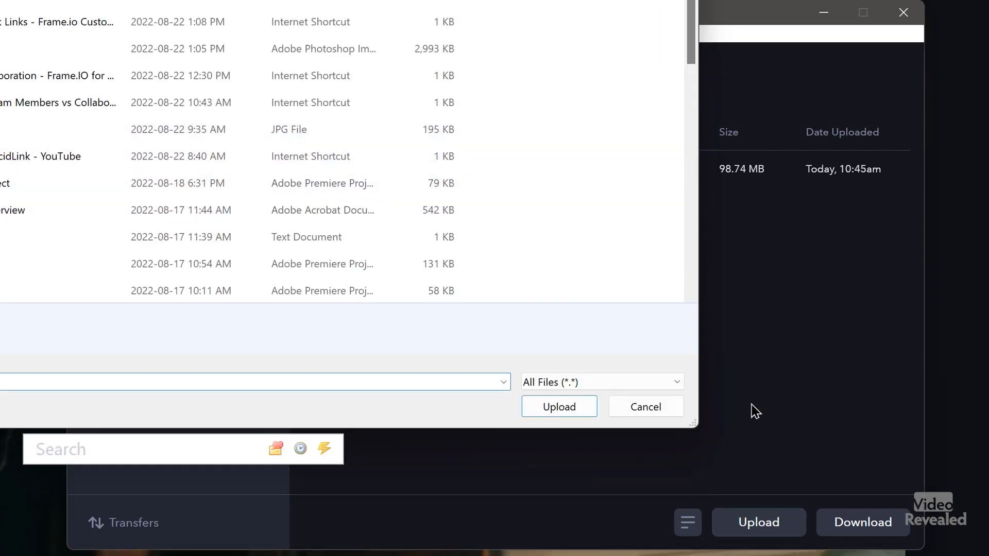
key("Escape")
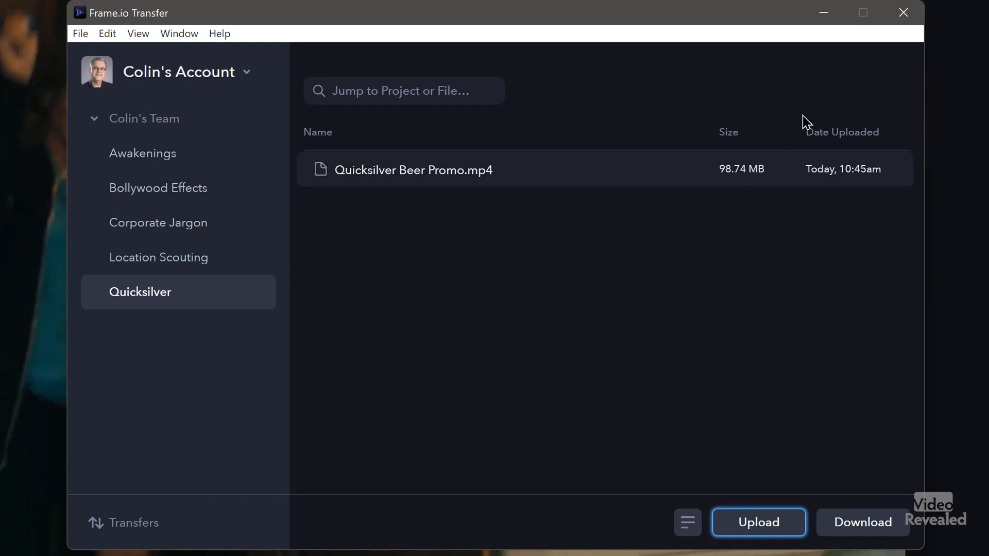
- Scrub to 00:00:33:19 and comment that the half high five before the hug looks odd
left_click(904, 17)
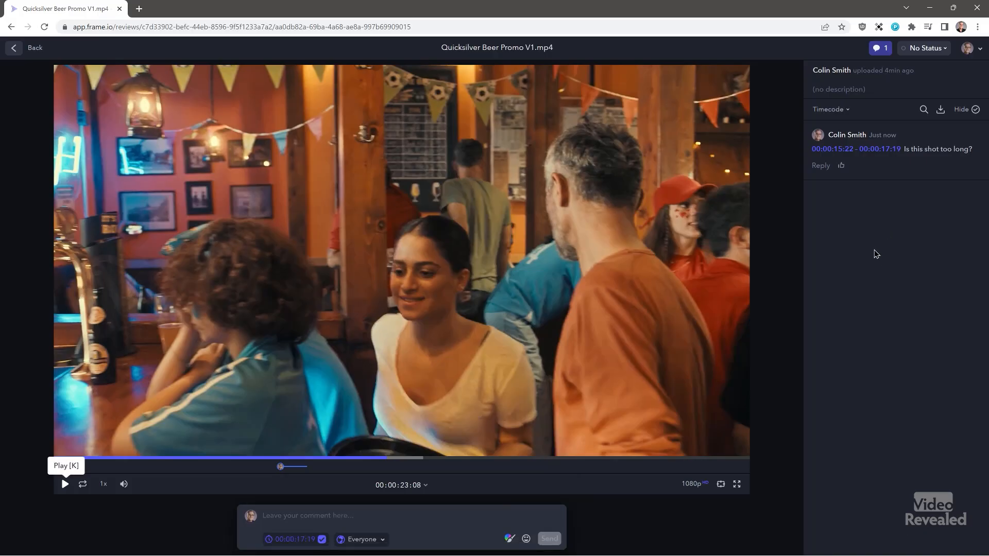
left_click(882, 48)
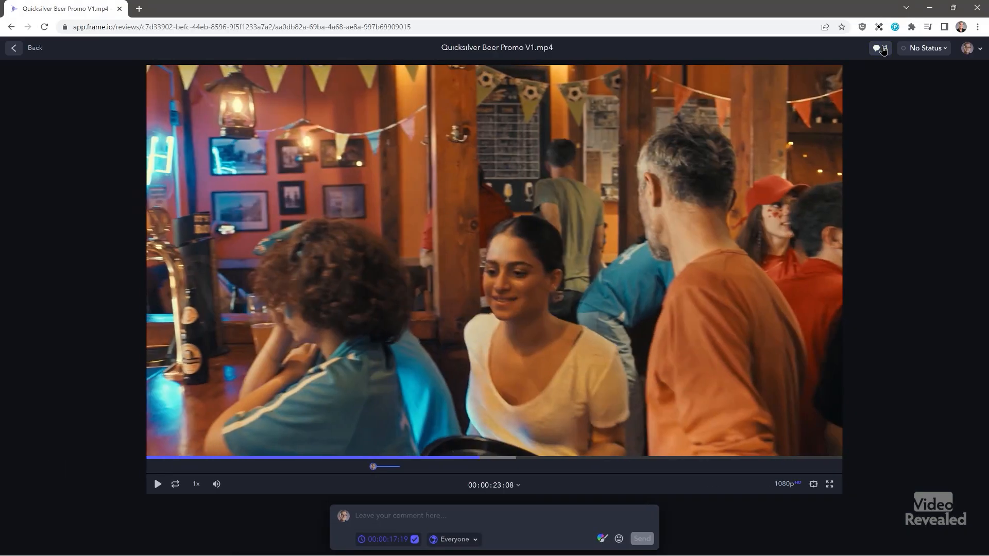
left_click(884, 50)
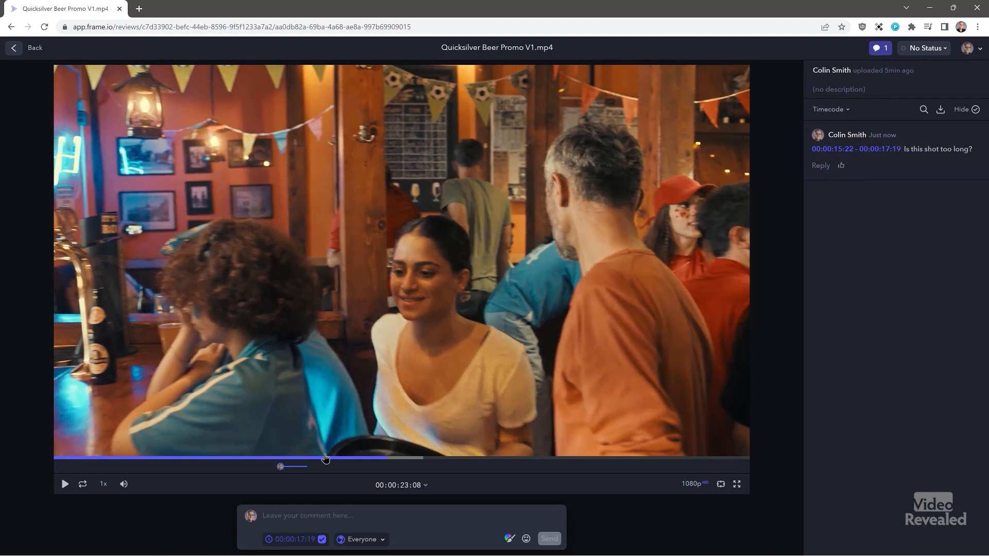
left_click_drag(412, 458, 531, 463)
left_click(324, 516)
type("This looks a little odd, the way these two people half high five, before they hug")
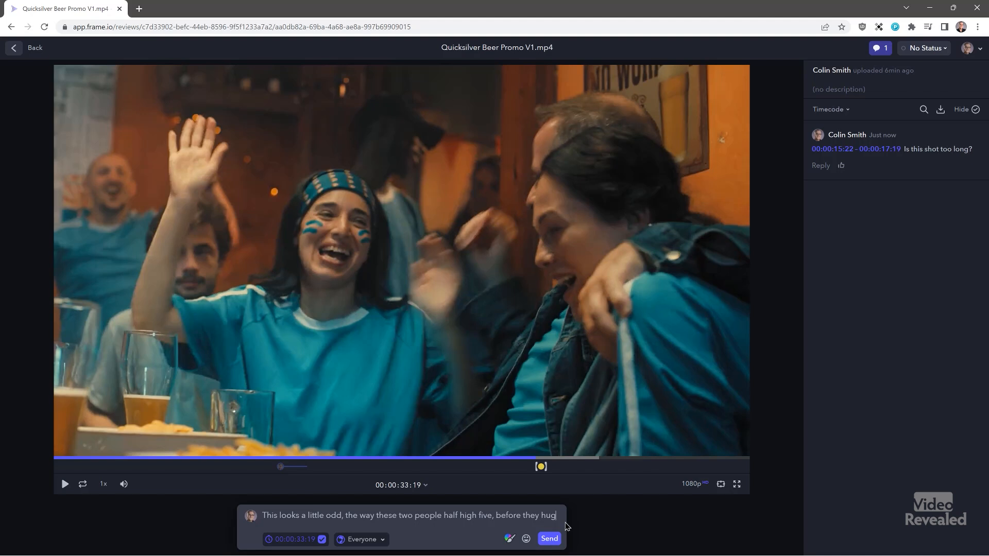
left_click(550, 539)
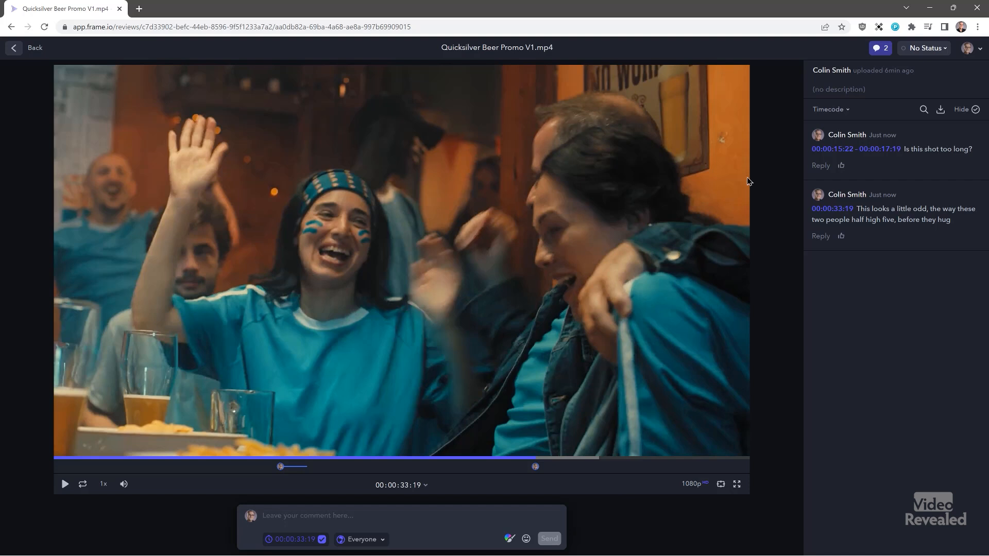
left_click(941, 50)
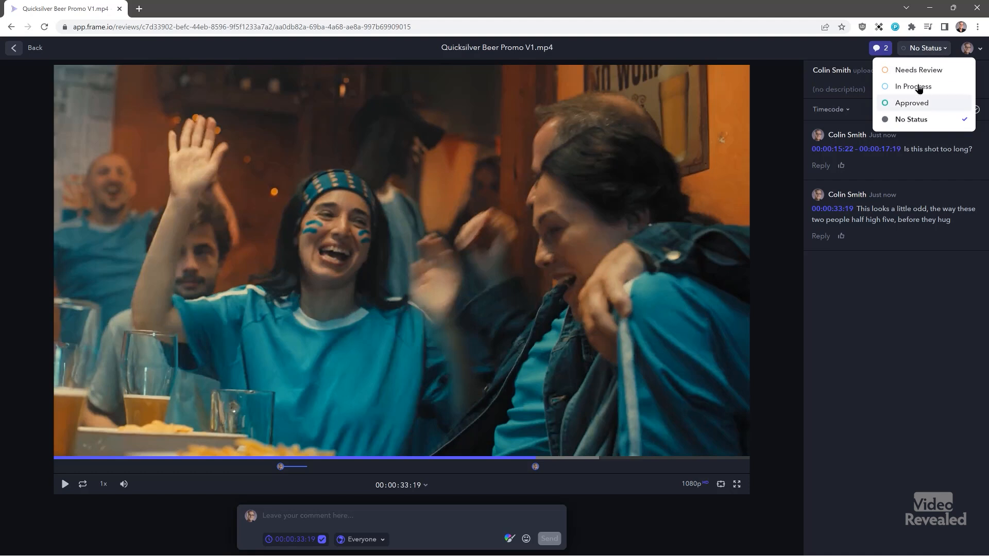
- Set the promo's status to Needs Review and scrub to the closing beer shot at 00:00:45:10
left_click(919, 70)
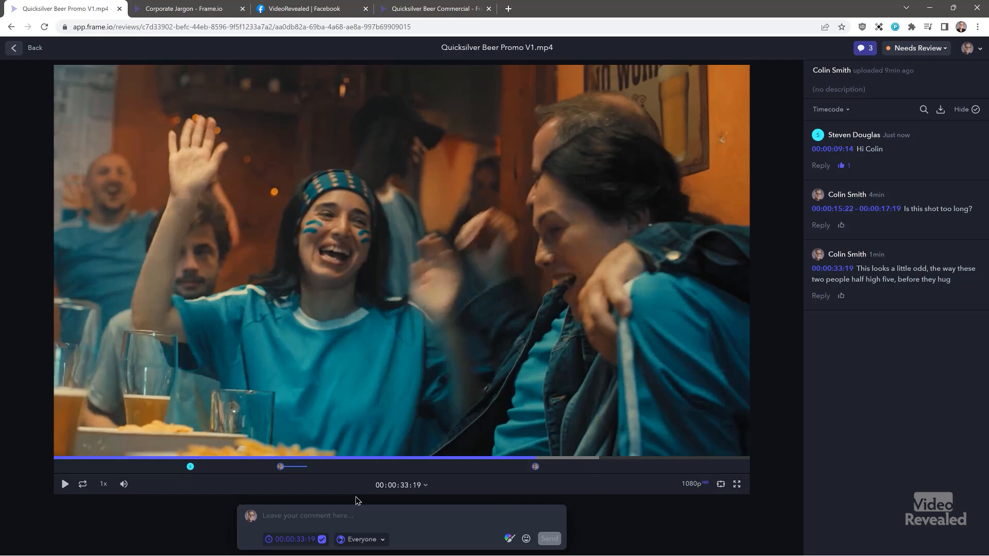
left_click_drag(213, 466, 350, 464)
left_click_drag(414, 460, 702, 462)
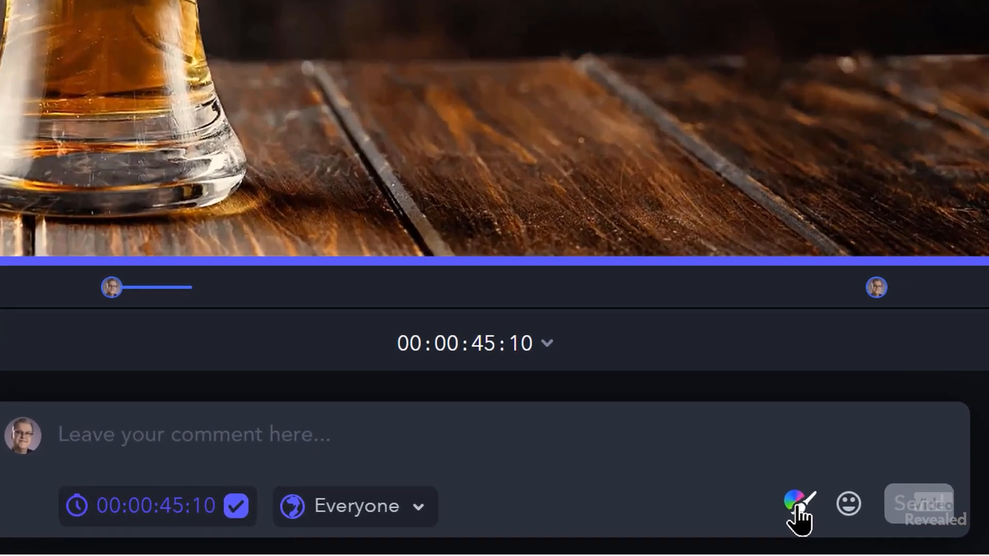
- Circle the beer foam at 00:00:45:10 and comment 'I would like this to be animated'
left_click(798, 507)
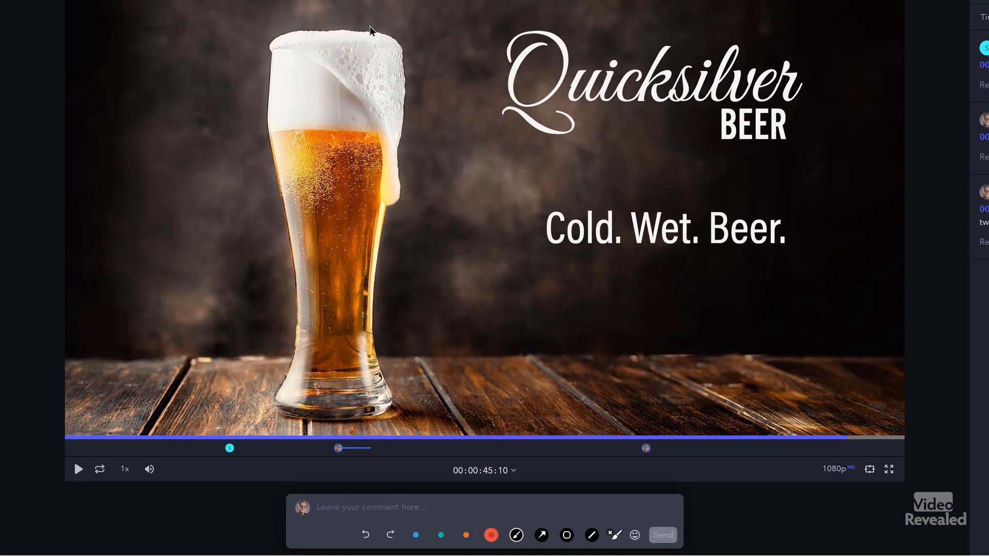
mouse_move(367, 22)
left_mouse_down()
mouse_move(269, 9)
mouse_move(265, 22)
mouse_move(342, 93)
mouse_move(369, 143)
mouse_move(383, 221)
mouse_move(406, 221)
mouse_move(427, 129)
mouse_move(423, 62)
mouse_move(389, 8)
mouse_move(337, 6)
left_mouse_up()
left_click(417, 509)
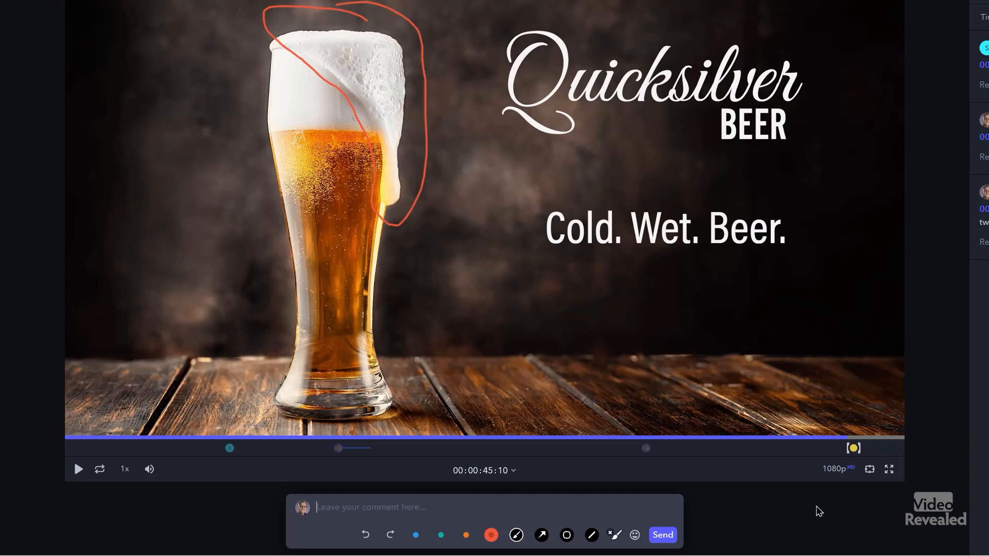
type("I would like this to be")
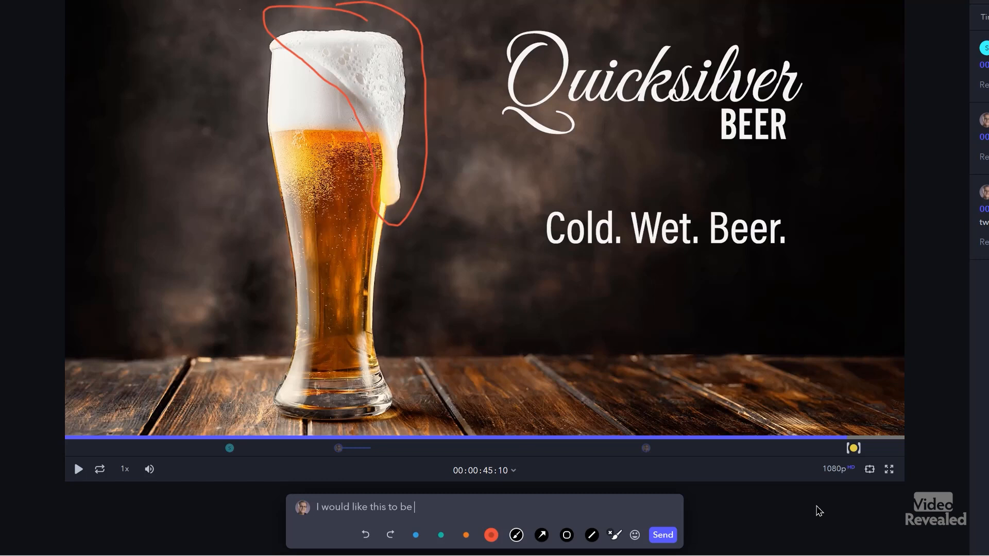
type(" animated")
key("Return")
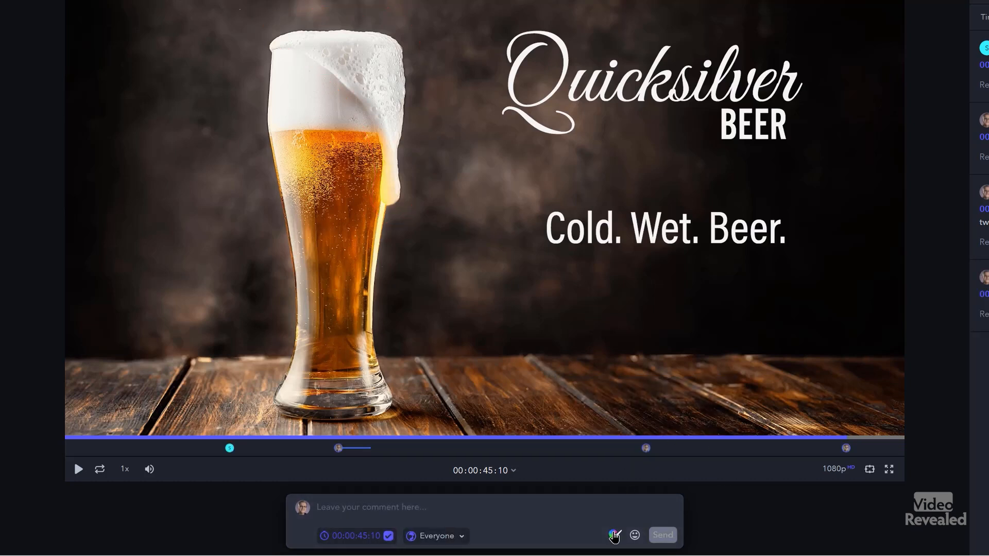
- Post a red arrow annotation pointing at the beer foam, then scrub back near the start
left_click(614, 535)
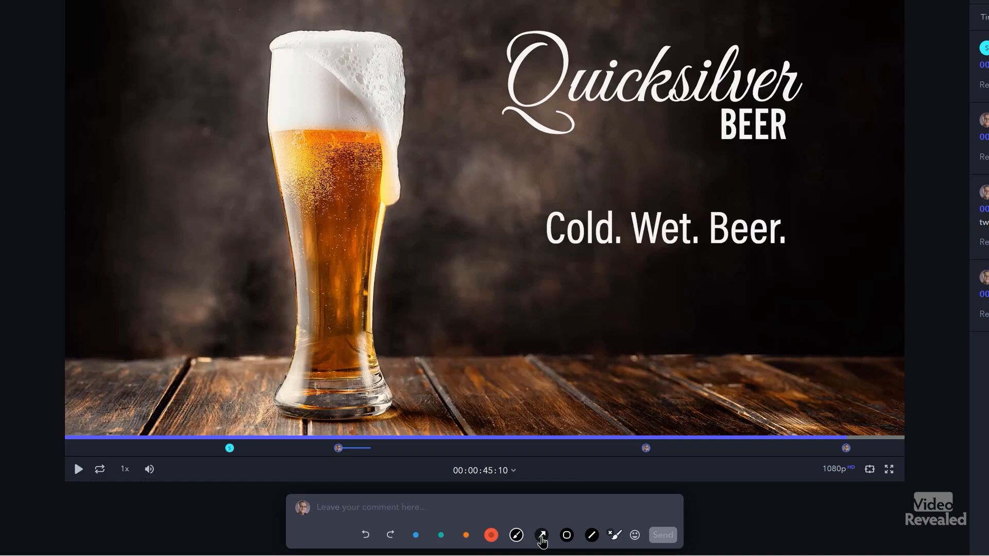
left_click(542, 536)
left_click_drag(723, 183, 410, 95)
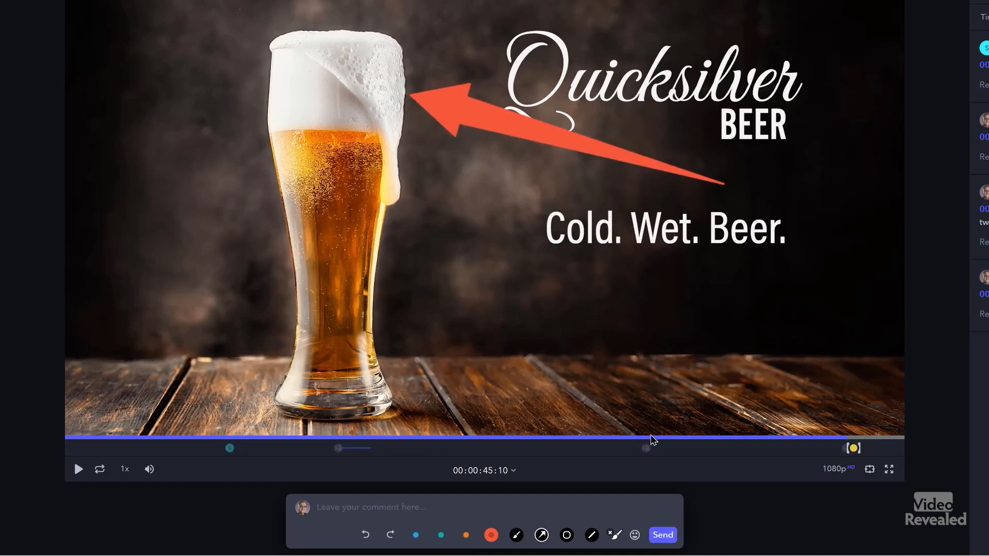
left_click(385, 509)
key("Return")
left_click(613, 538)
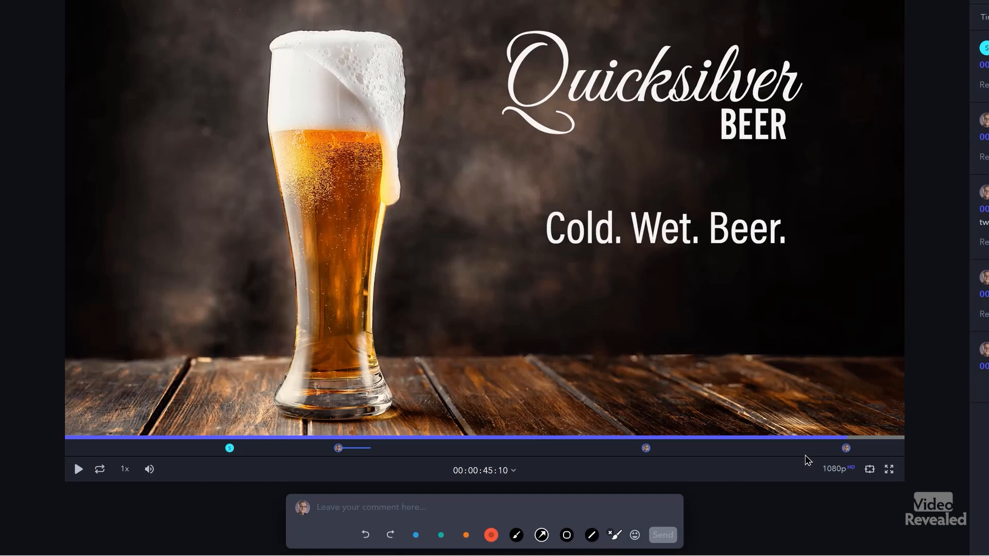
left_click_drag(193, 458, 149, 459)
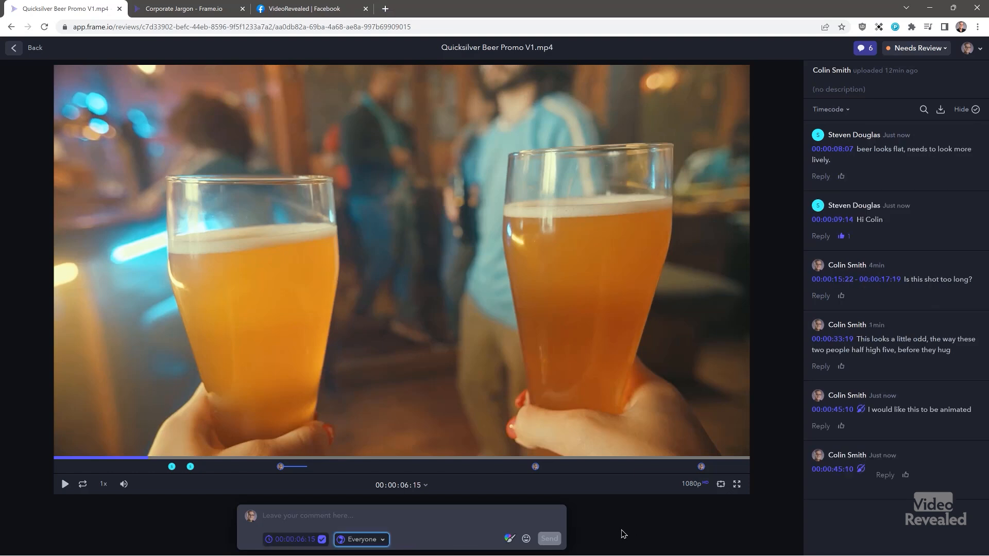
- Reply 'how is that done? VFX?' to the beer-looks-flat comment at 00:00:08:07
left_click(626, 522)
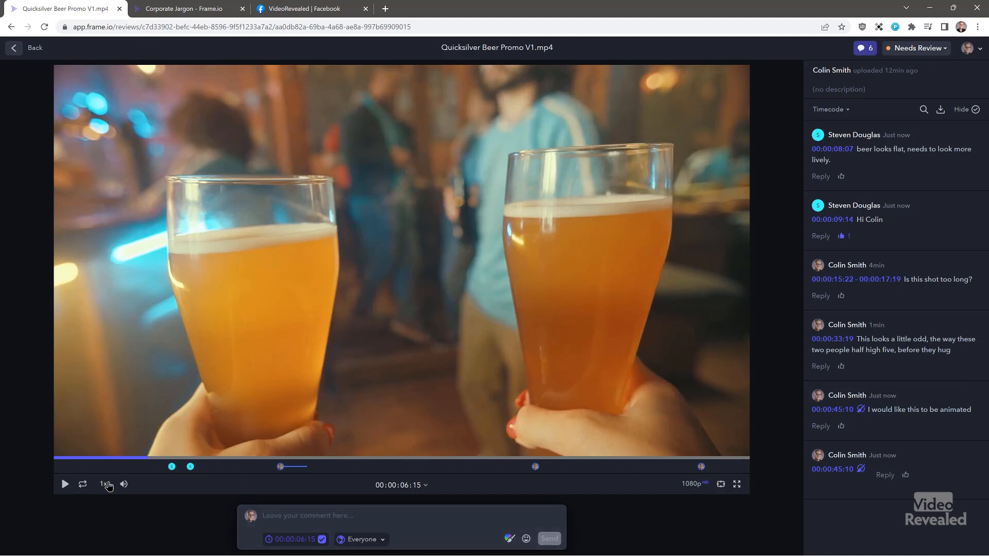
left_click(918, 149)
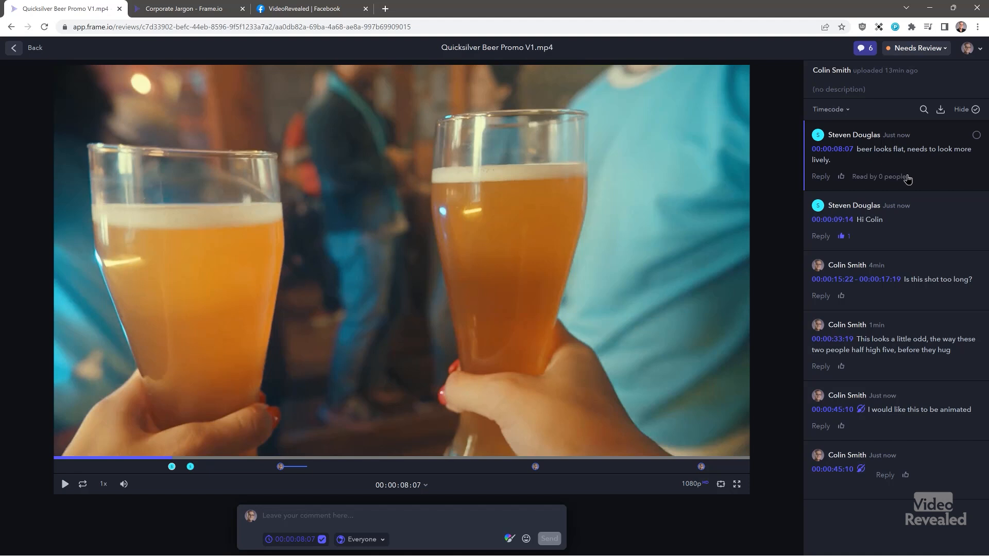
left_click(821, 177)
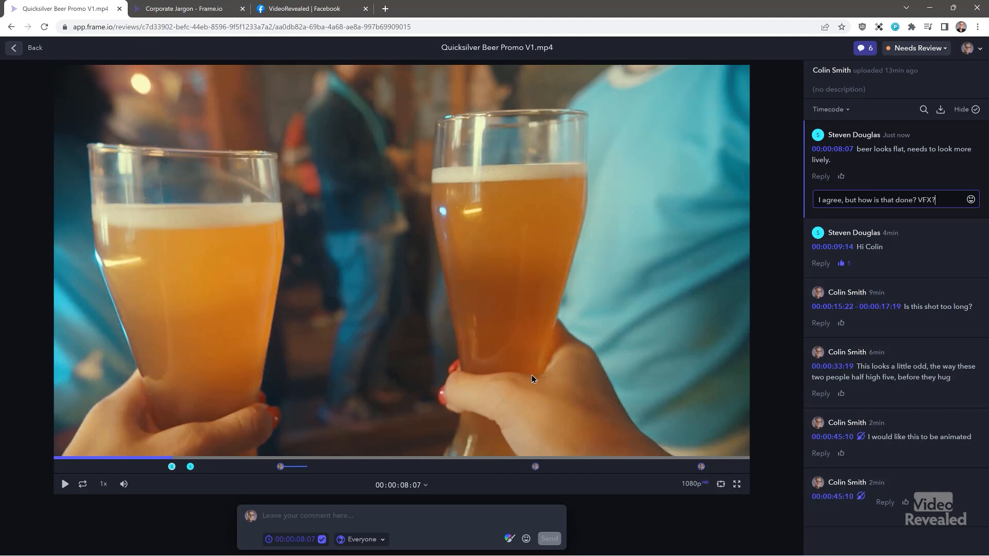
key("Return")
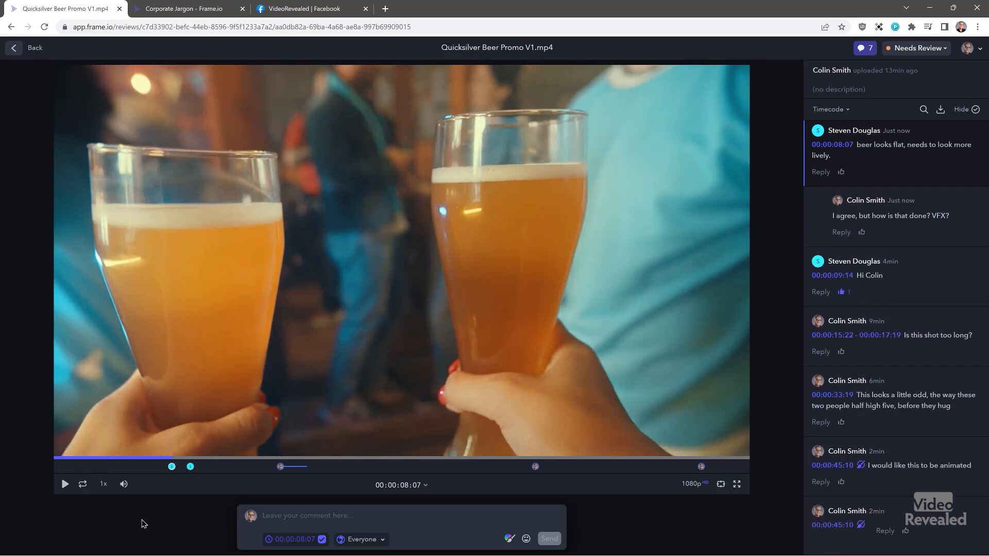
- In Premiere Pro, review the flat-beer and animated-foam comments, then bring up the sort options
left_click(528, 494)
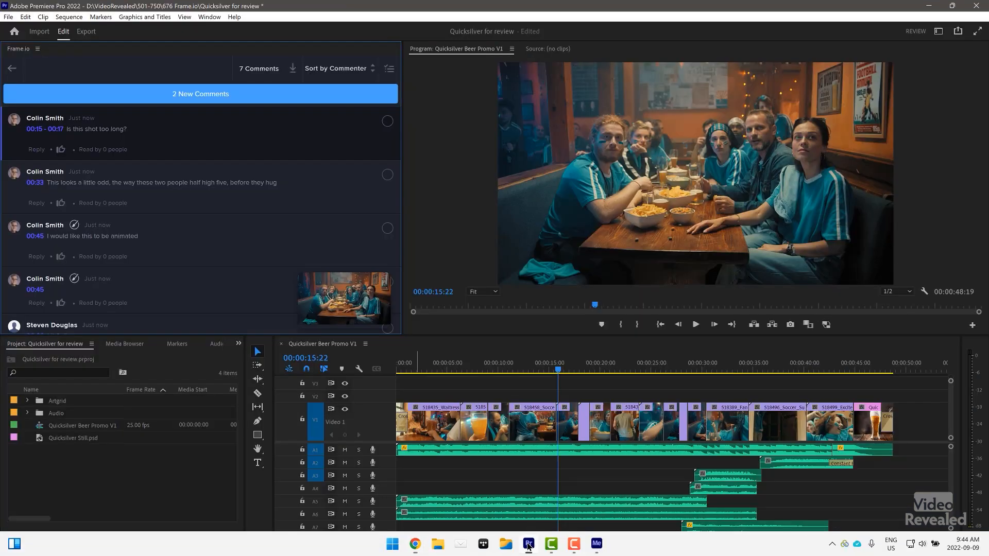
scroll(191, 216, "down", 3)
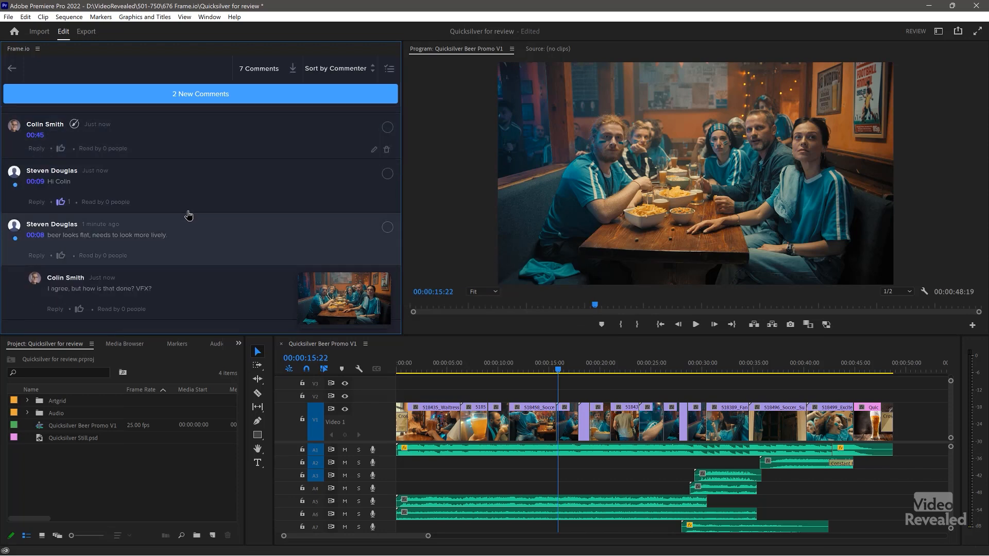
left_click(134, 241)
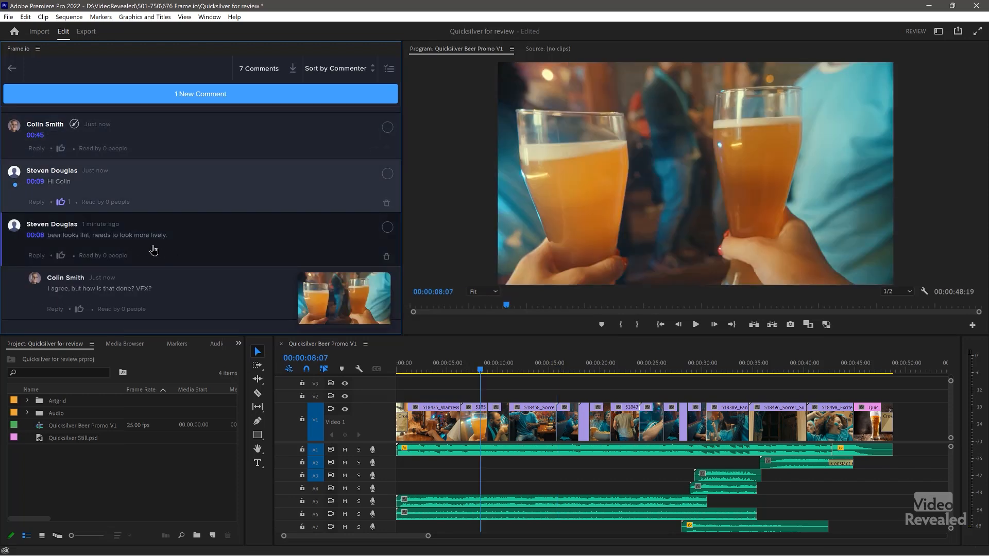
scroll(154, 250, "down", 2)
left_click(174, 206)
scroll(175, 207, "up", 2)
scroll(176, 207, "up", 2)
left_click(175, 206)
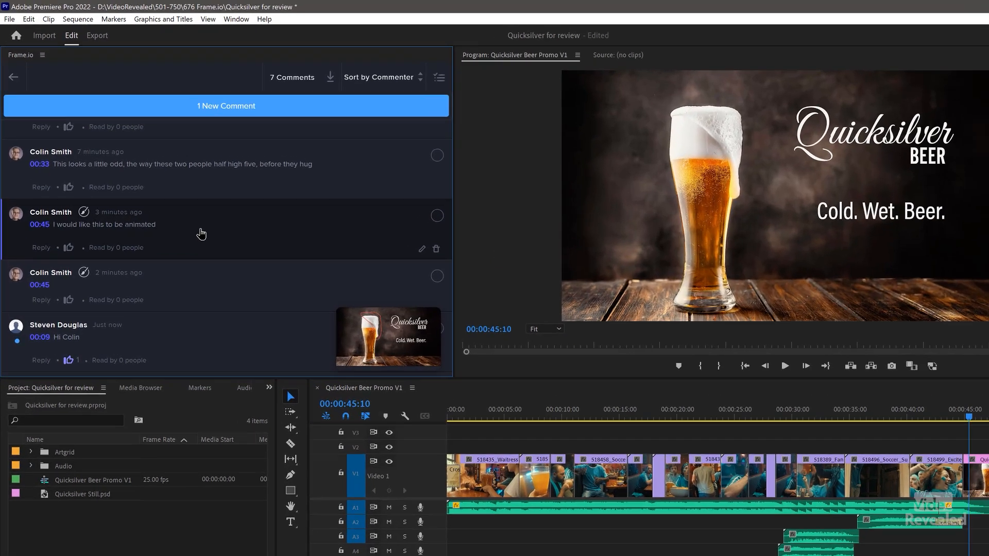
left_click(388, 77)
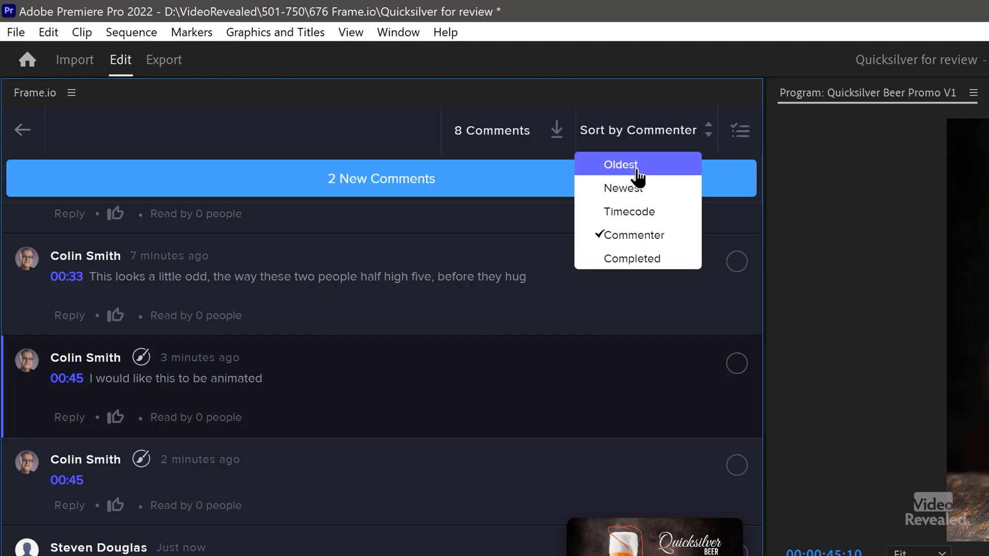
- Sort comments by Newest and reply 'I agree' to the 00:28 tighten-the-game-watching note
left_click(637, 189)
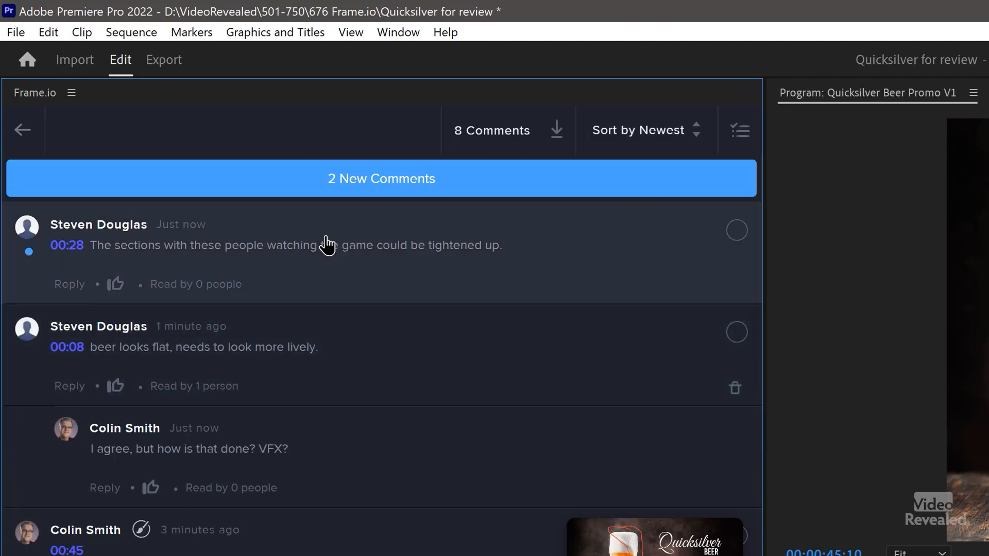
left_click(298, 238)
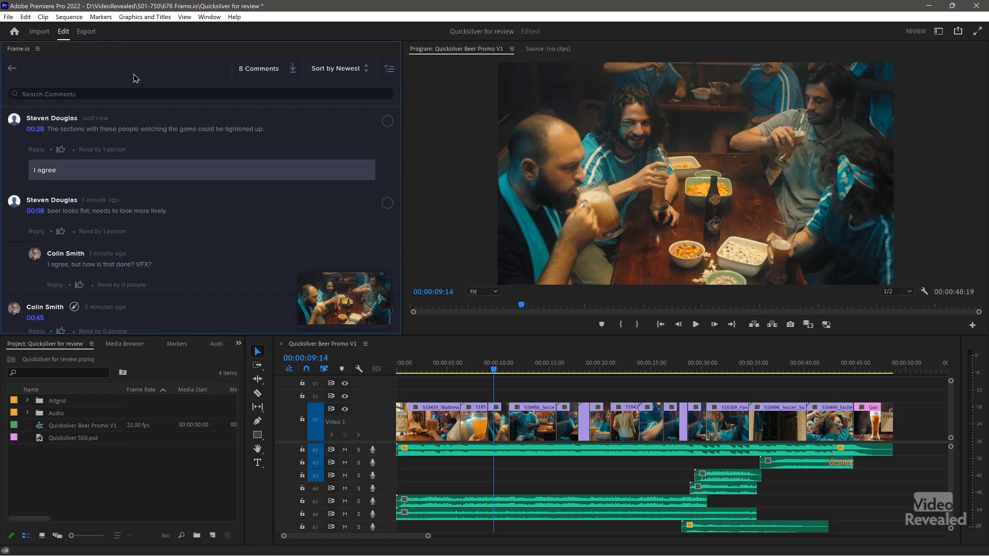
key("Return")
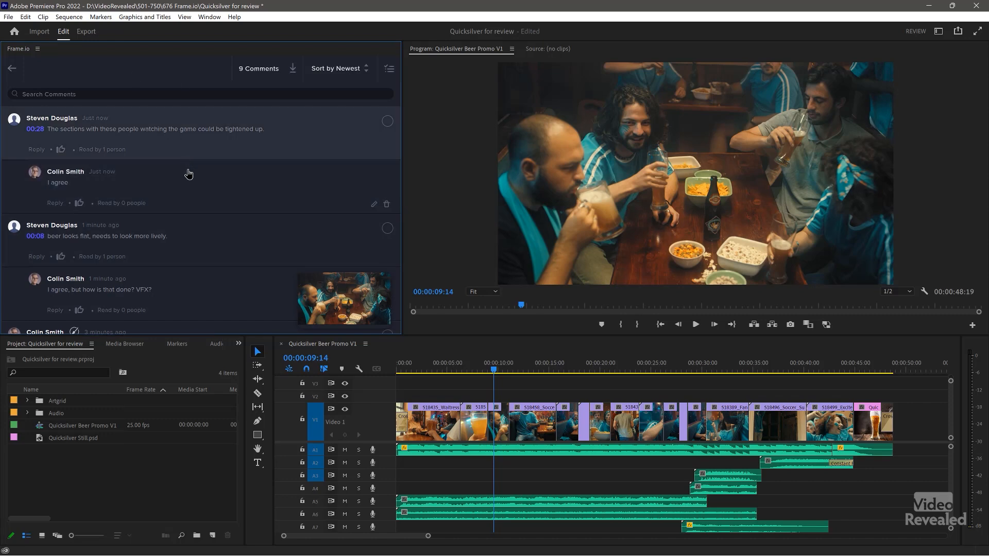
scroll(189, 174, "down", 4)
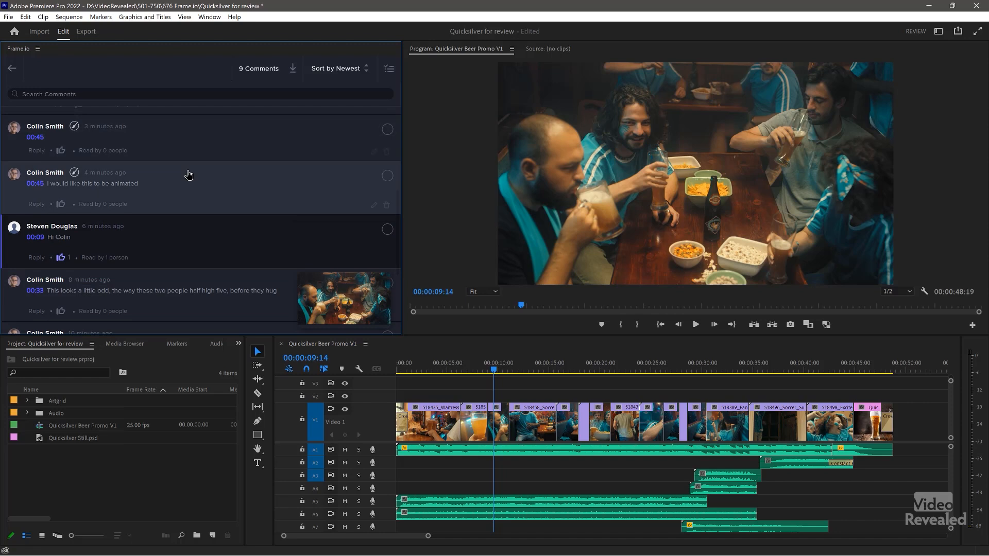
scroll(189, 176, "down", 2)
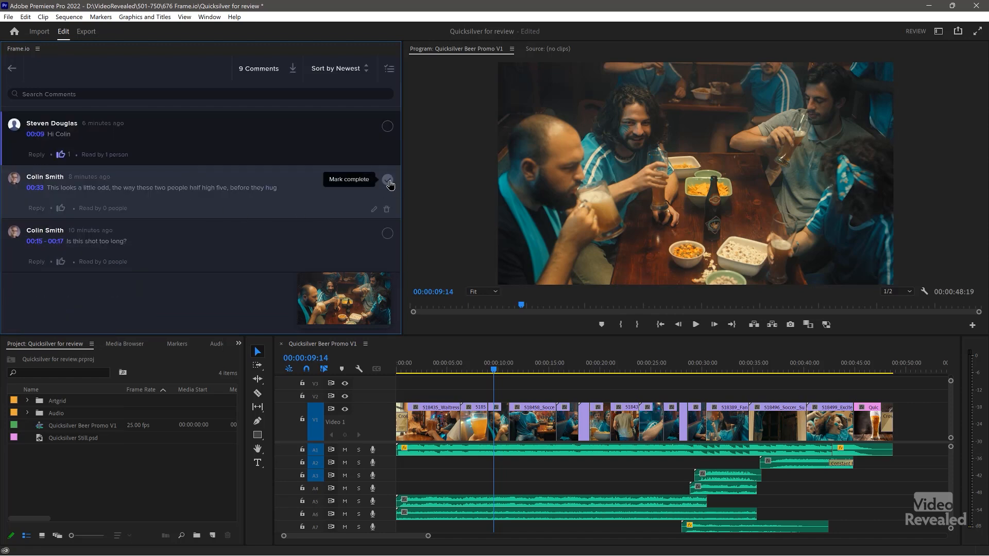
scroll(386, 184, "up", 3)
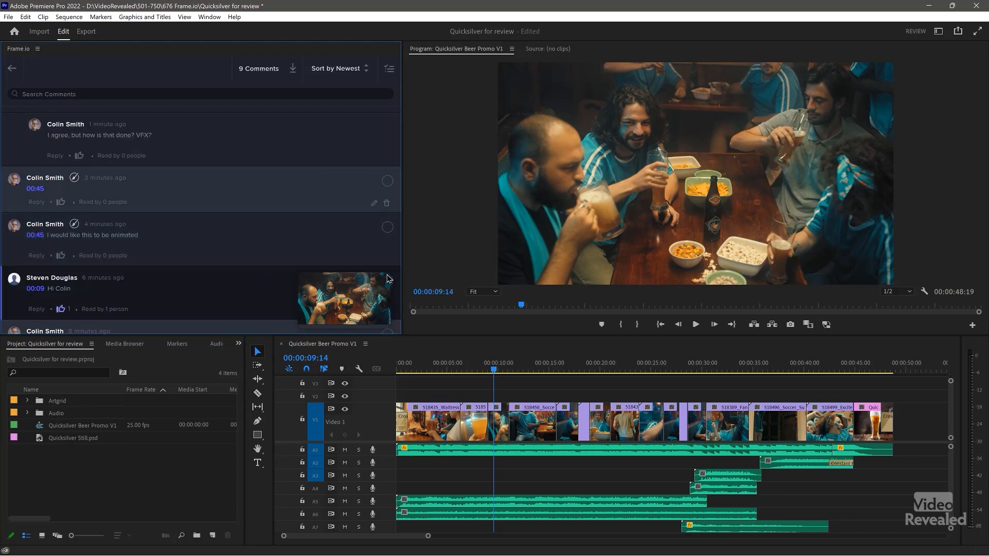
scroll(266, 286, "down", 1)
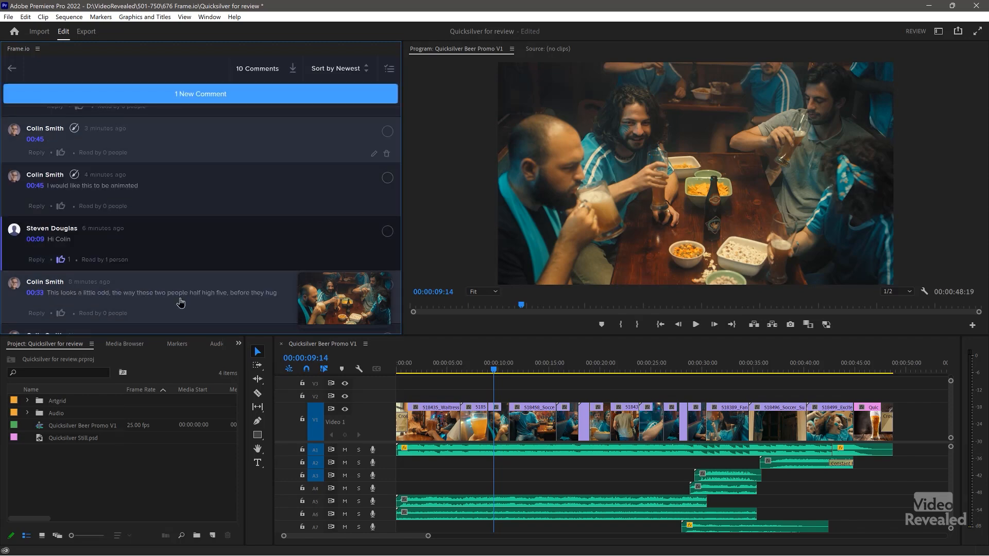
left_click(220, 94)
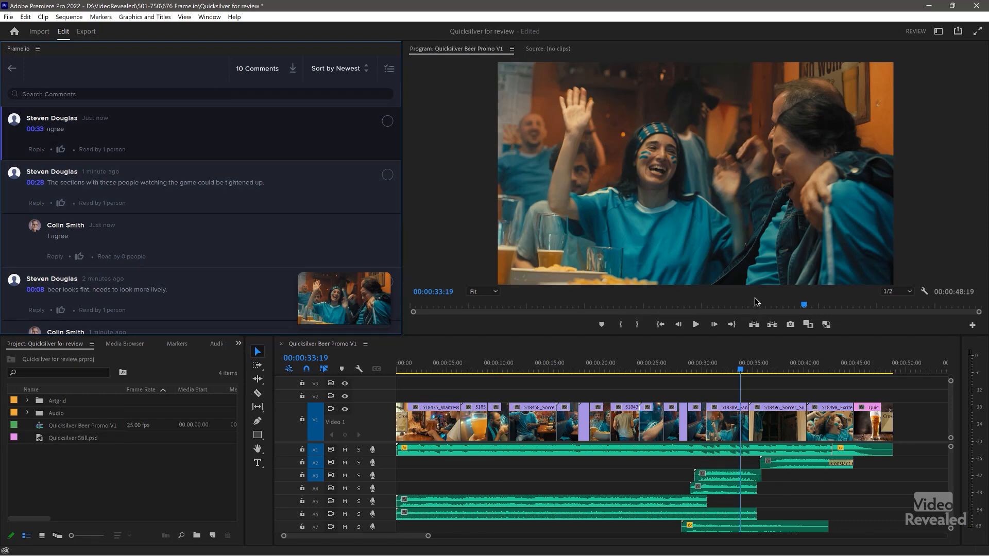
left_click_drag(804, 306, 797, 306)
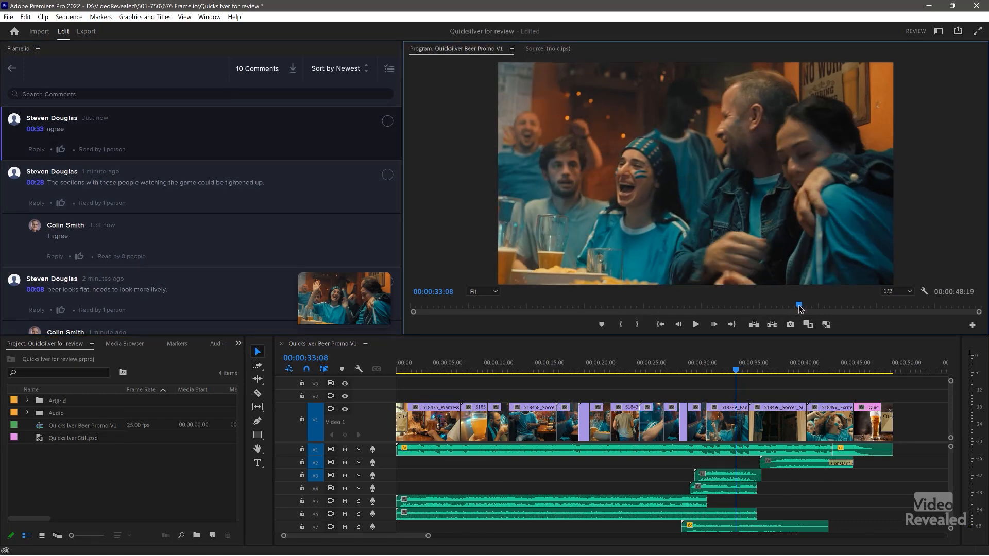
left_click(696, 325)
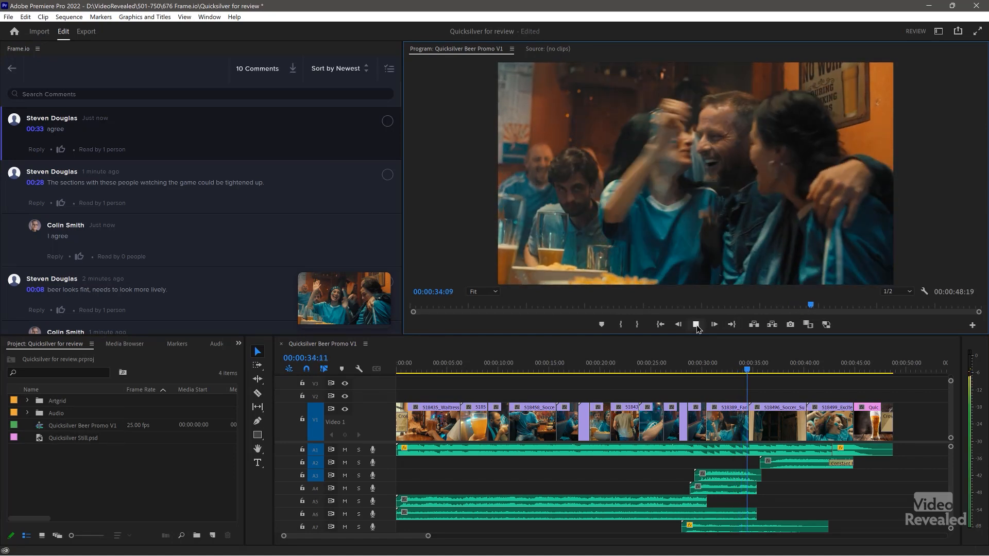
key("space")
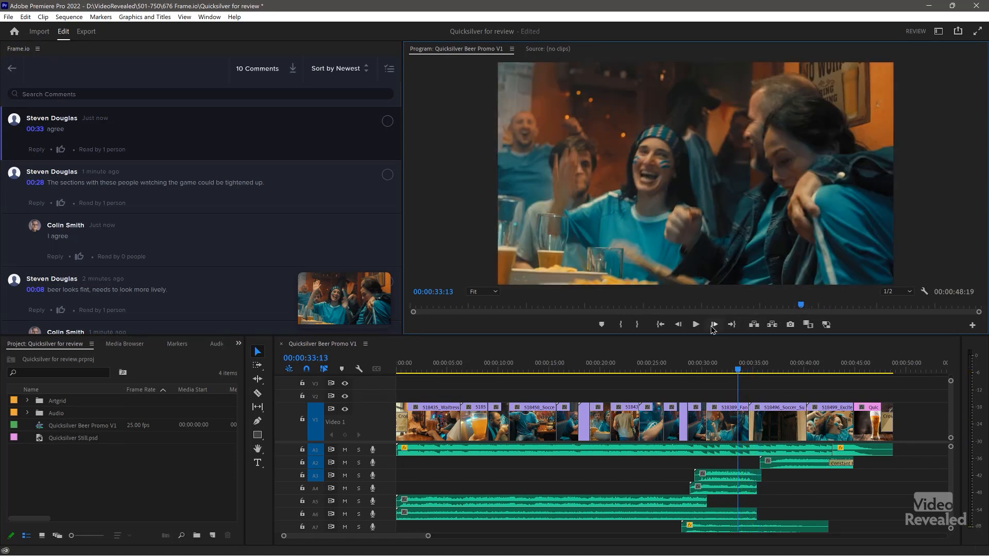
left_click(696, 326)
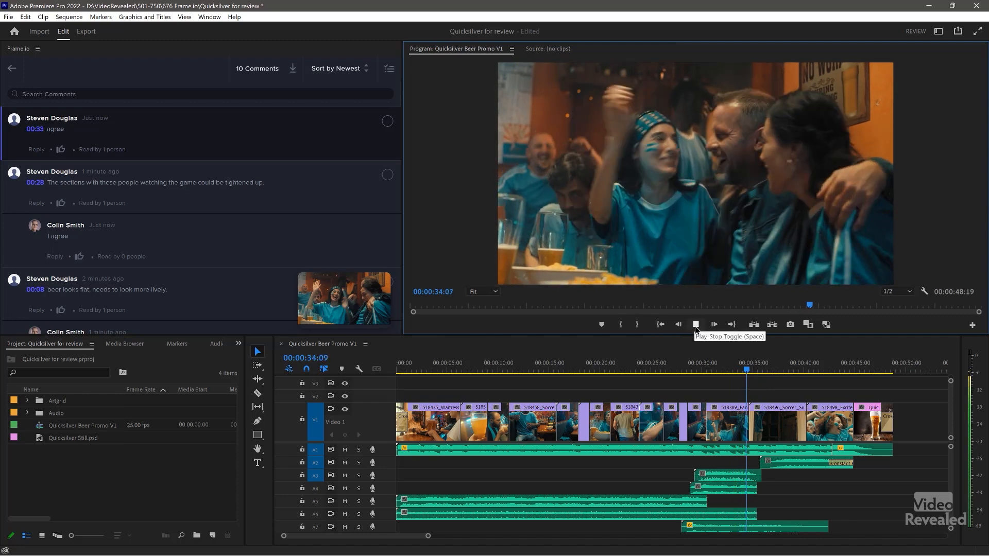
left_click(696, 326)
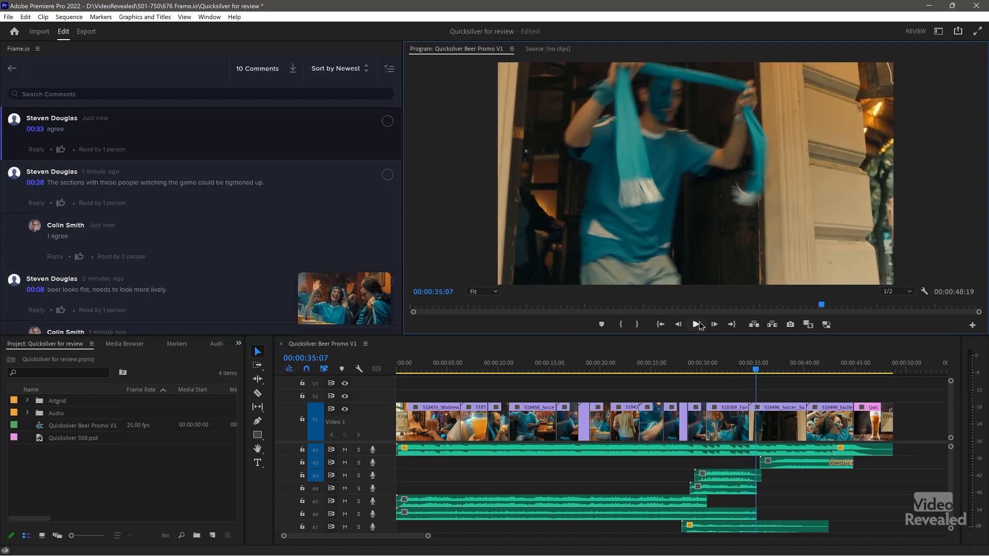
scroll(236, 180, "down", 6)
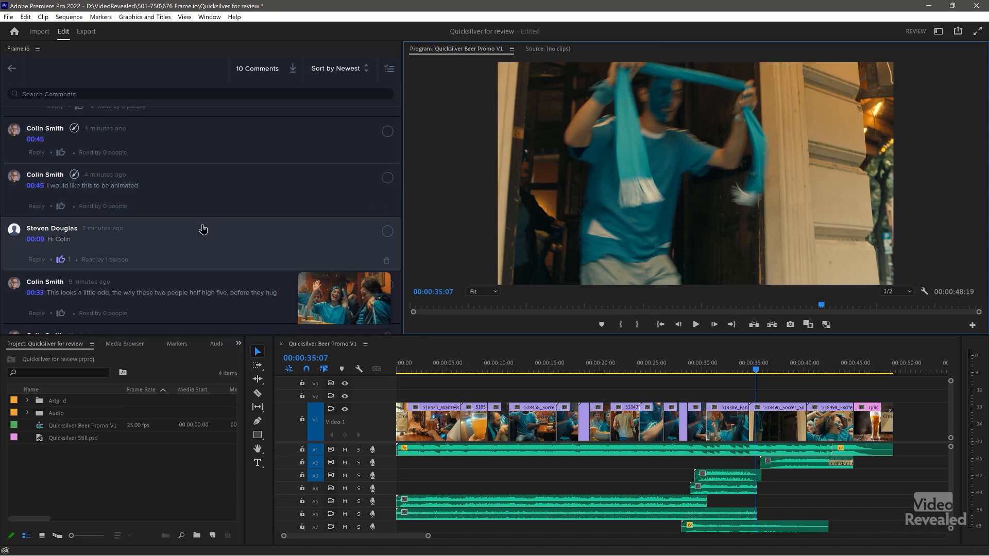
scroll(203, 229, "up", 6)
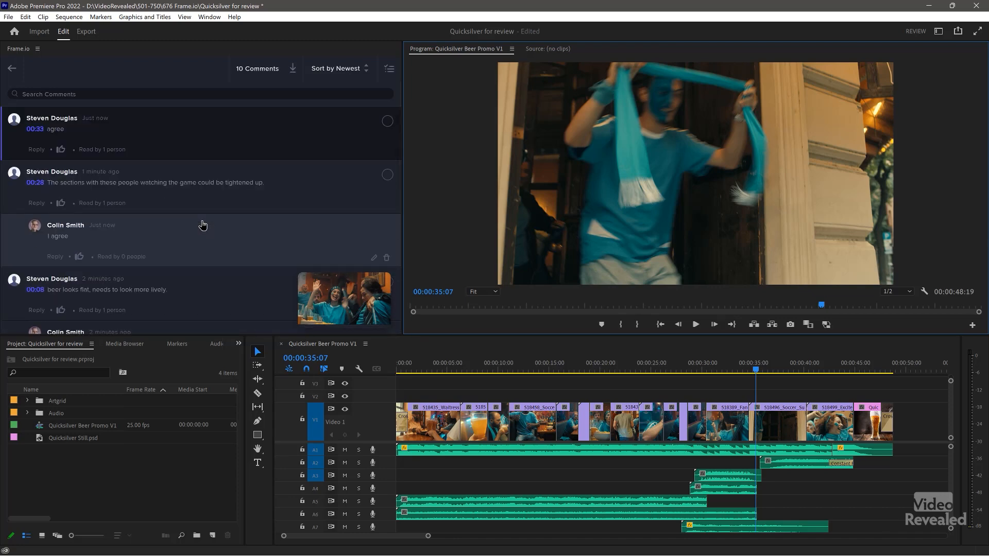
mouse_move(441, 548)
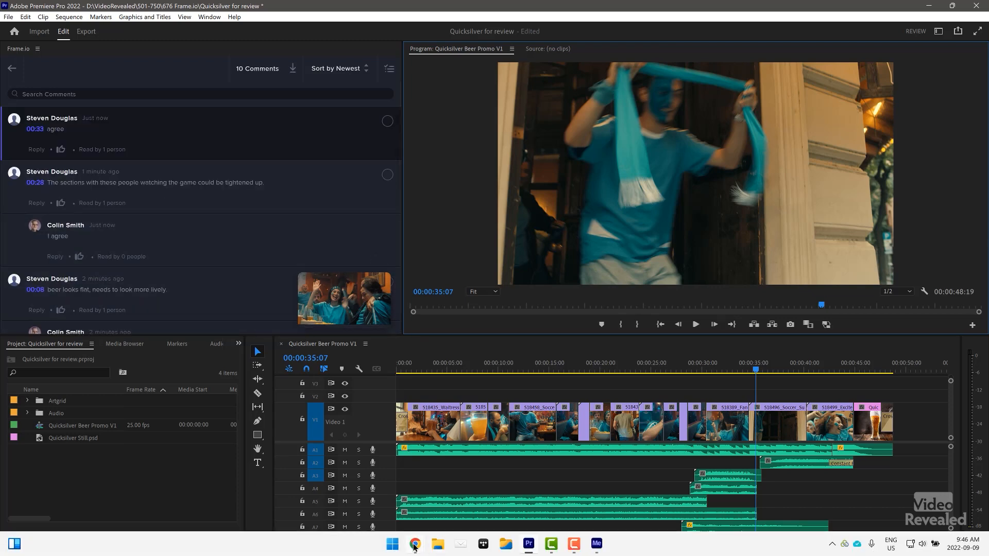
- In the browser review, jump to the comments at 00:00:28:09 and 00:00:33:19
left_click(360, 487)
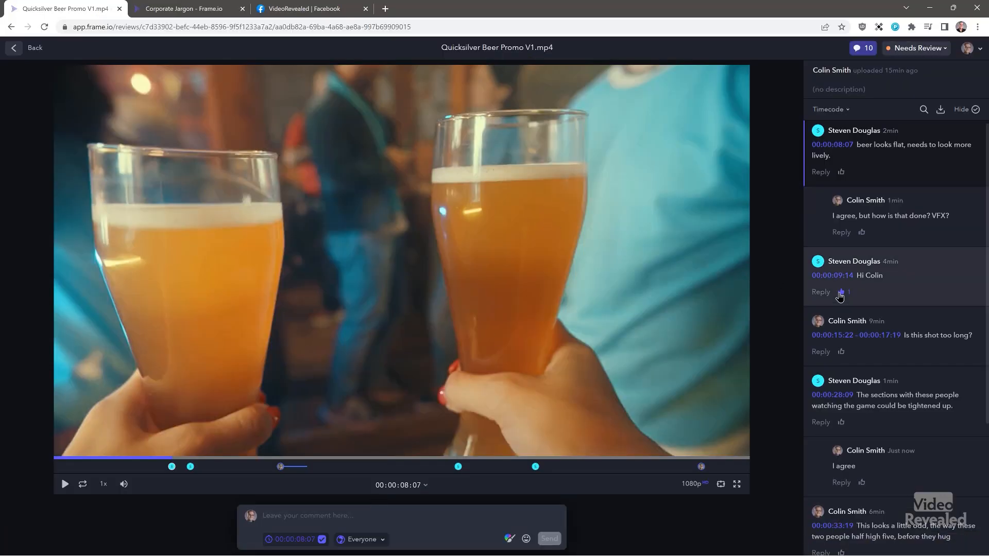
scroll(883, 232, "down", 4)
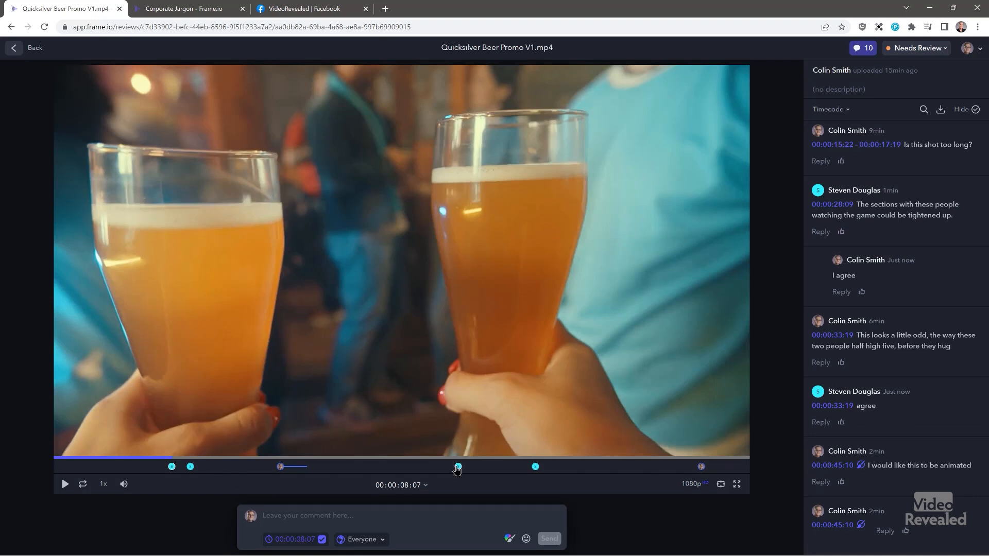
left_click(458, 468)
left_click(536, 467)
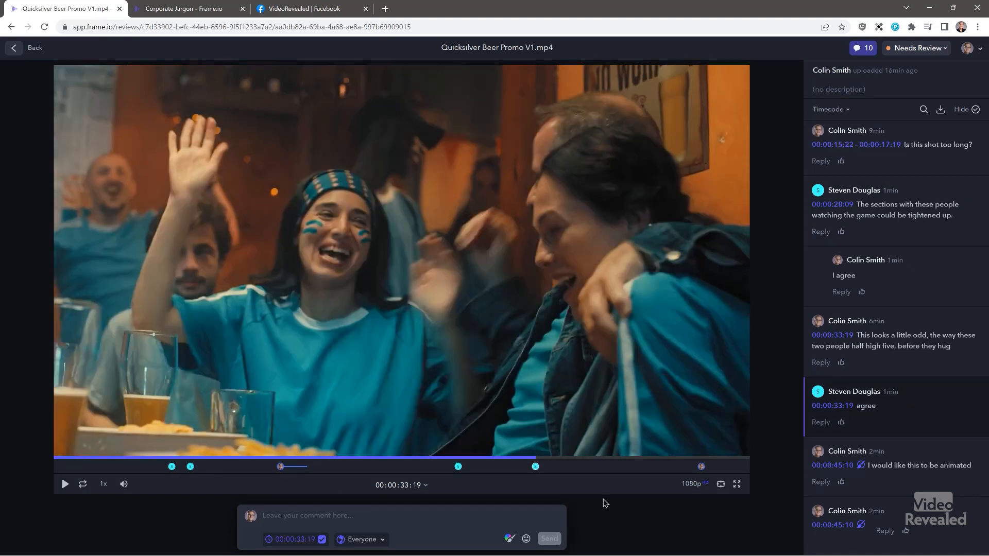
- Open the Location Scouting project in the main account and bring up the account menu
left_click(189, 8)
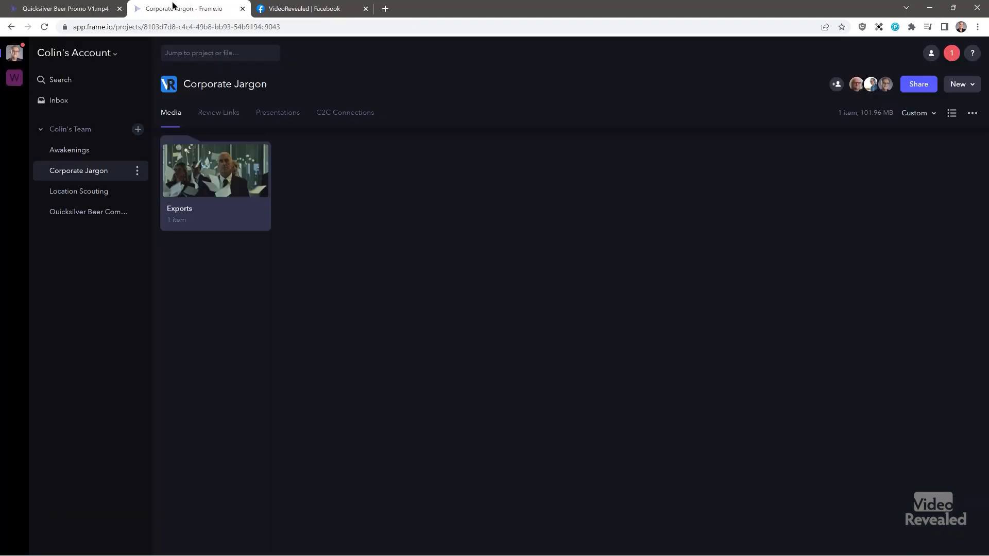
left_click(15, 54)
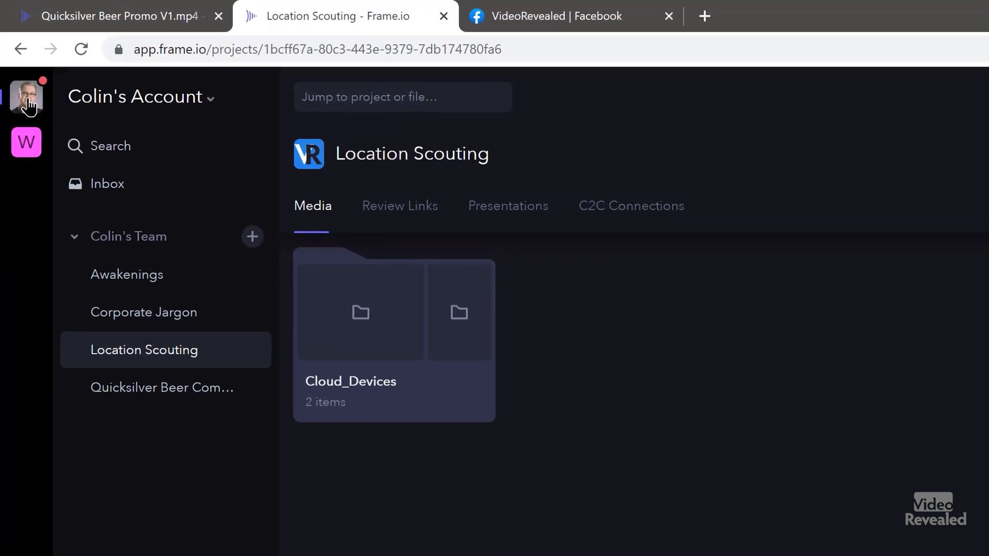
left_click(27, 143)
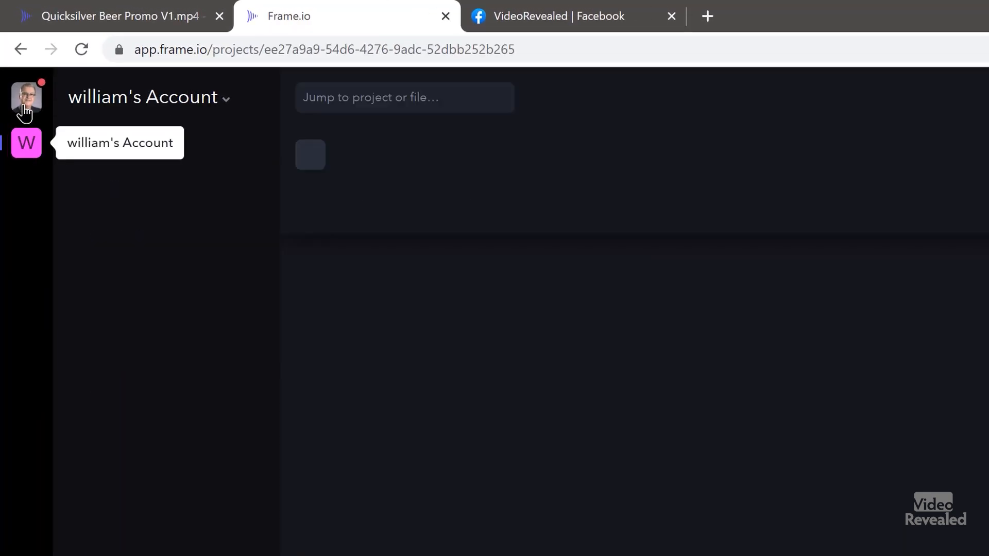
left_click(27, 103)
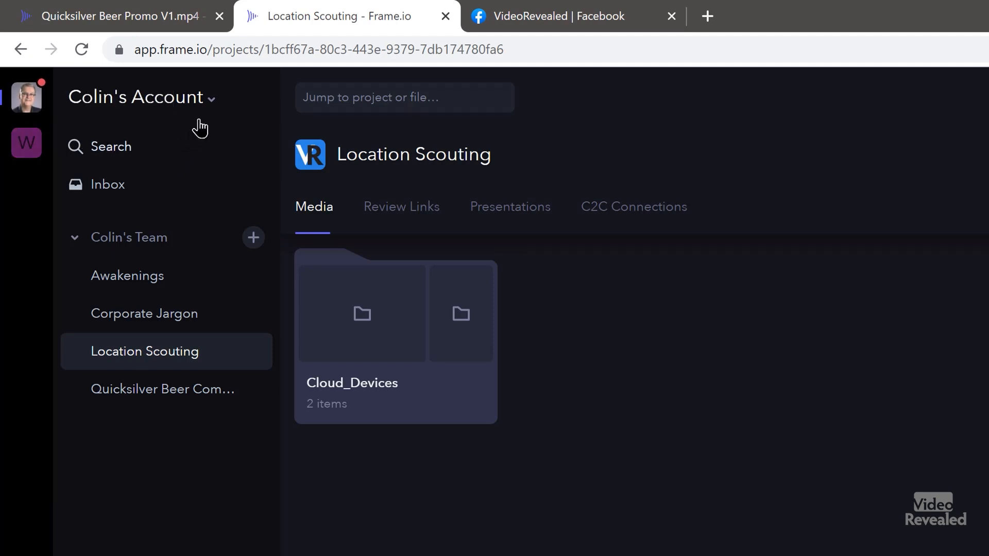
left_click(155, 105)
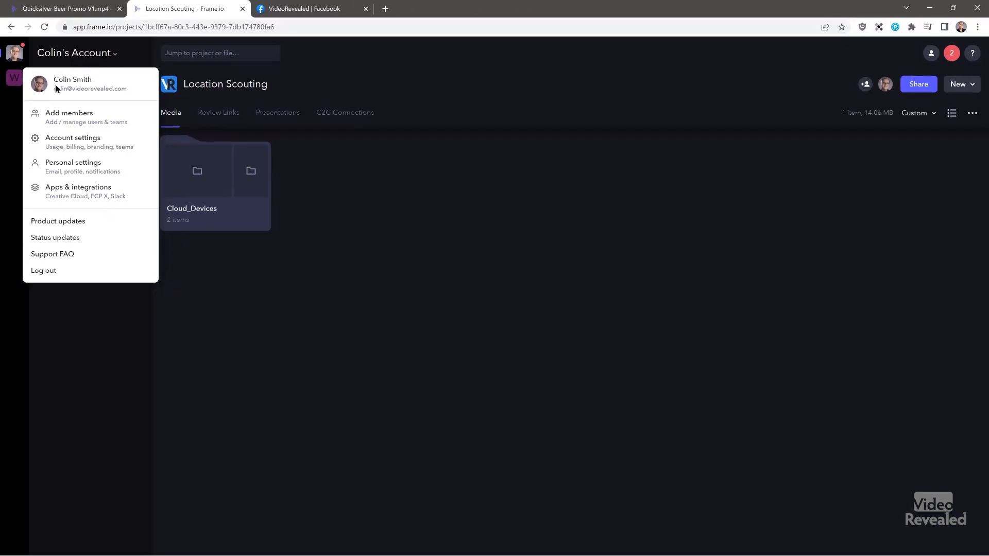
- Open Account settings and look through the Groups, Branding, Billing and Team Directory pages
left_click(87, 118)
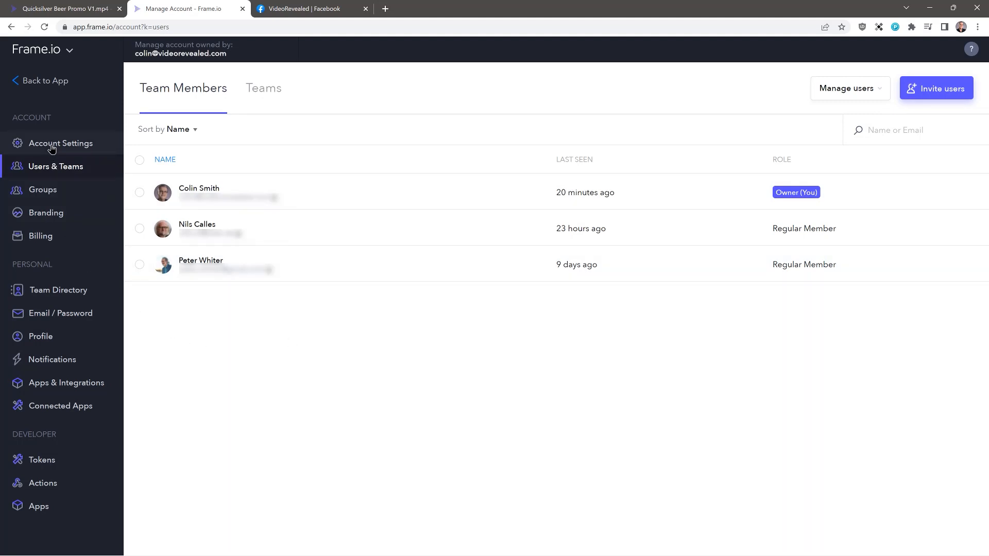
left_click(44, 191)
left_click(43, 214)
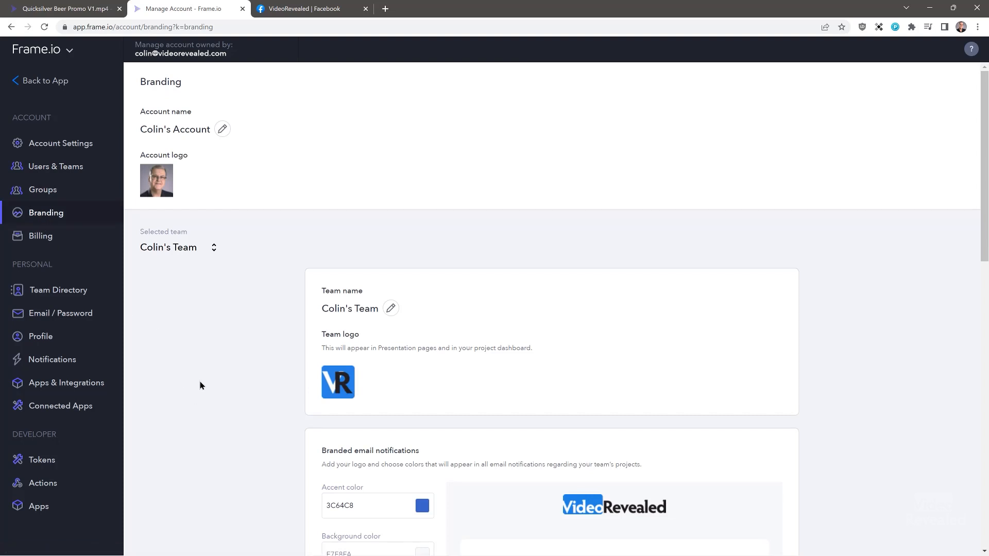
scroll(202, 383, "down", 4)
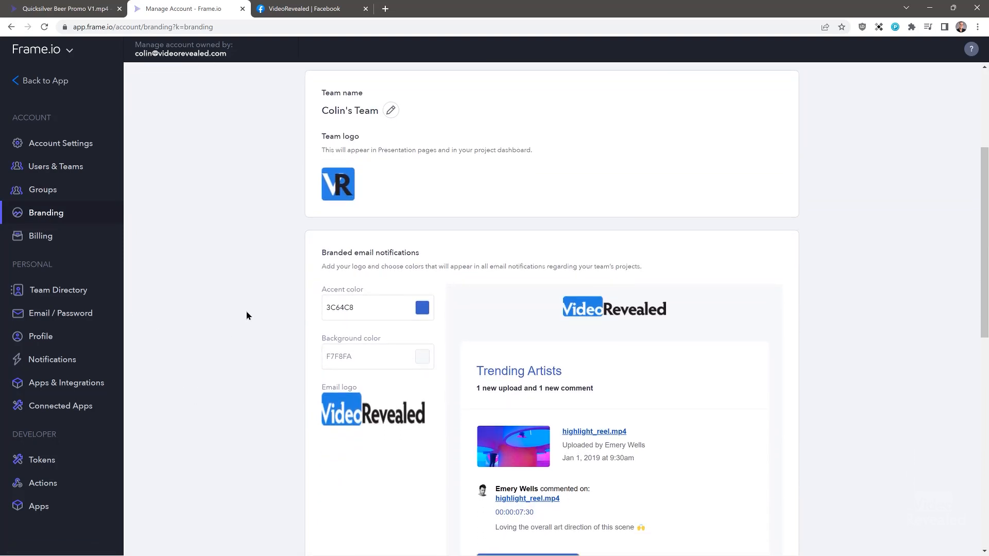
scroll(639, 251, "down", 3)
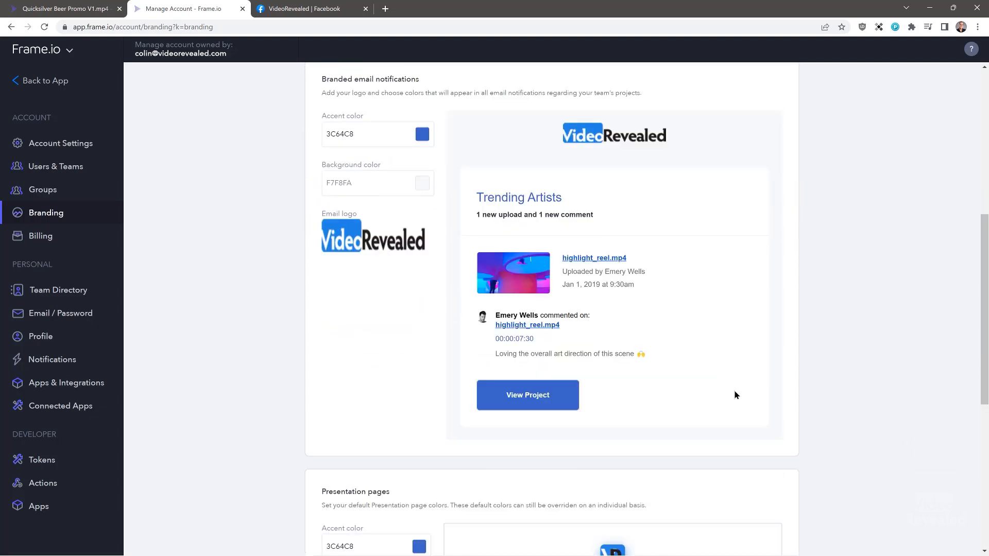
scroll(734, 395, "down", 5)
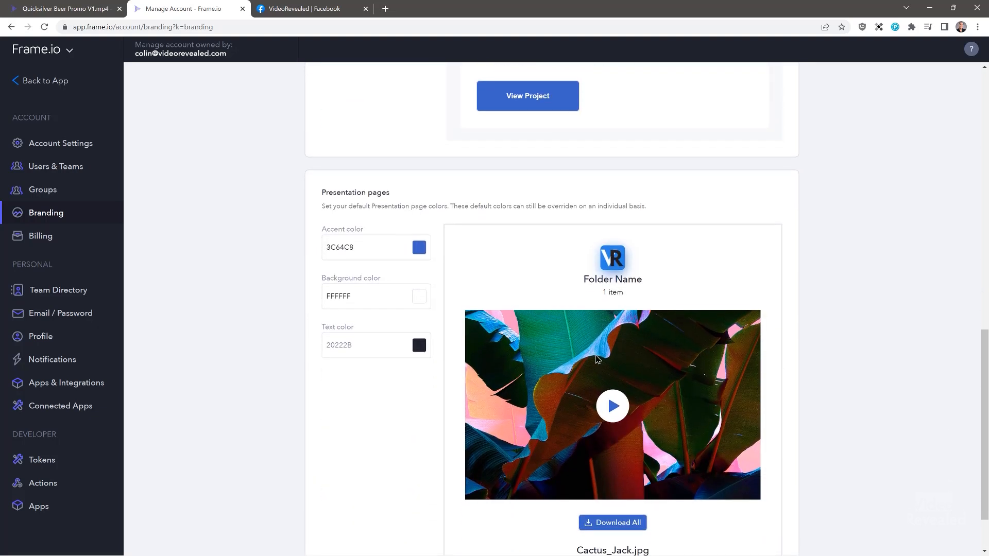
scroll(525, 179, "up", 4)
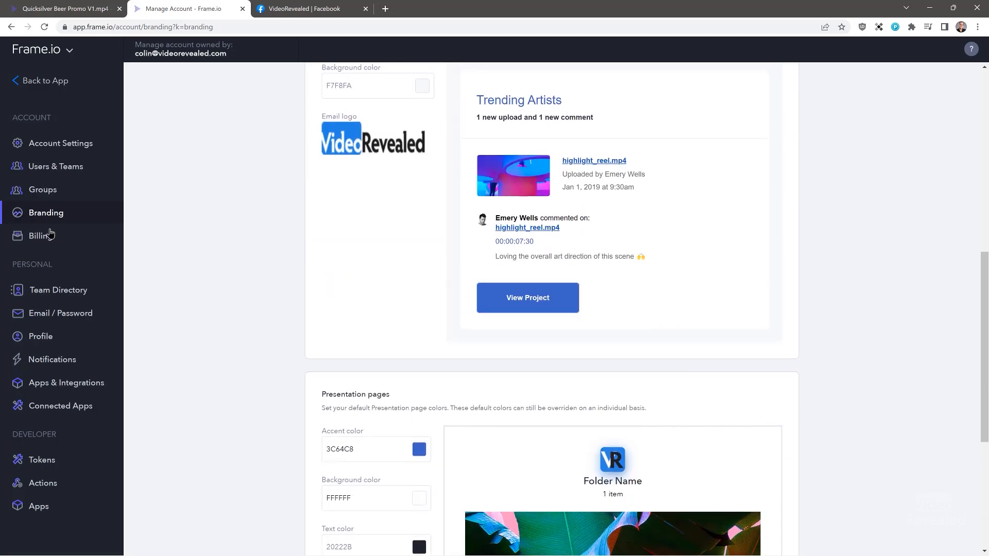
left_click(49, 236)
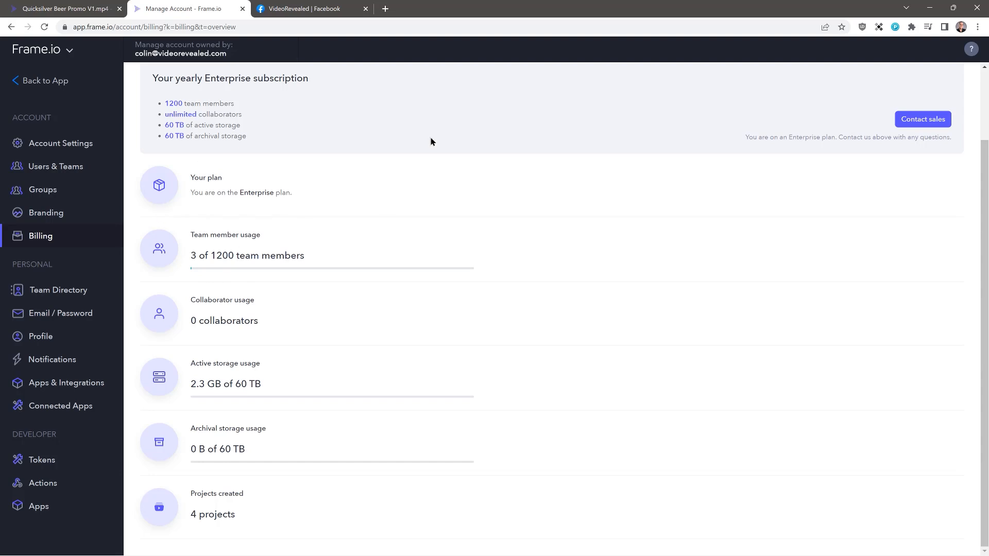
left_click(66, 292)
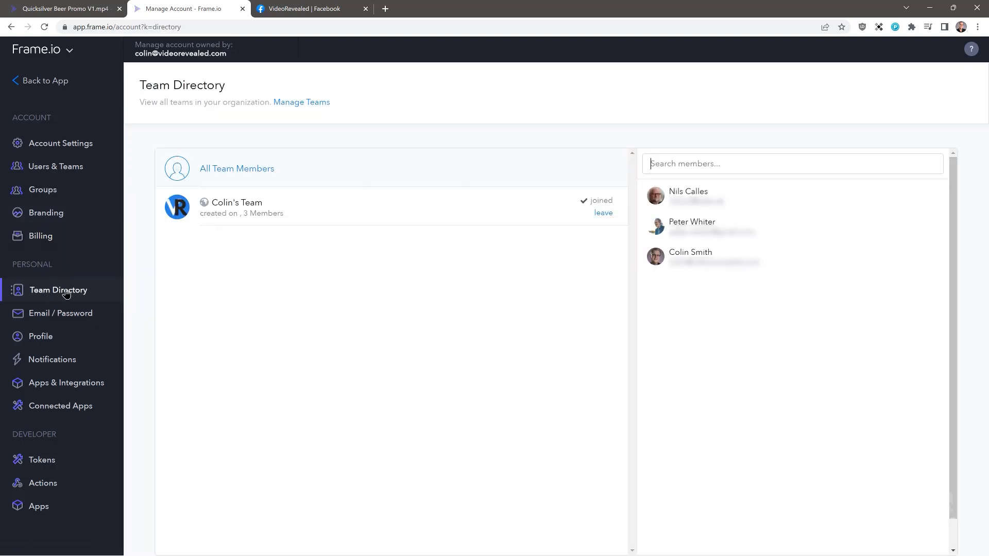
- View Email / Password, Notifications and Apps & Integrations, then show the FiLMiC Pro C2C connection
left_click(57, 315)
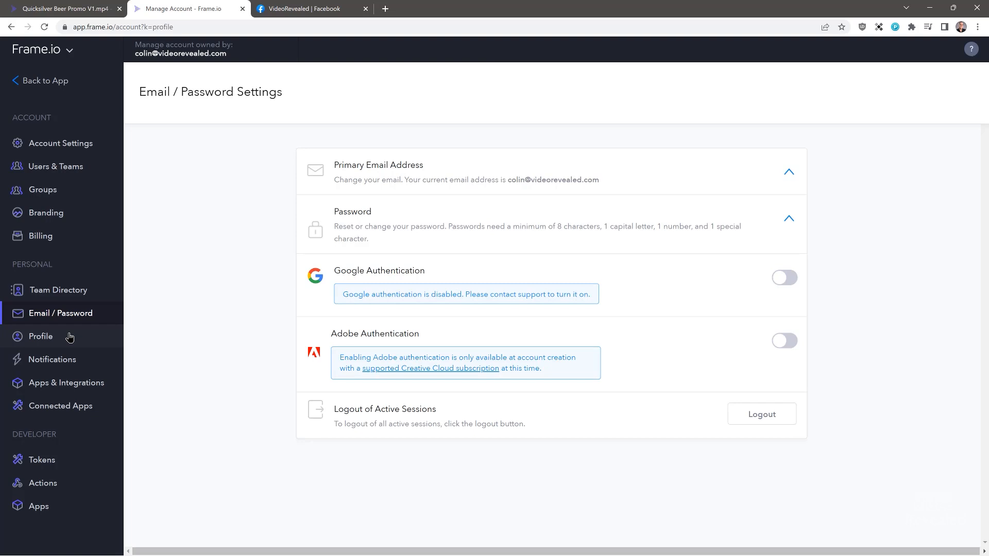
left_click(72, 359)
scroll(338, 308, "down", 2)
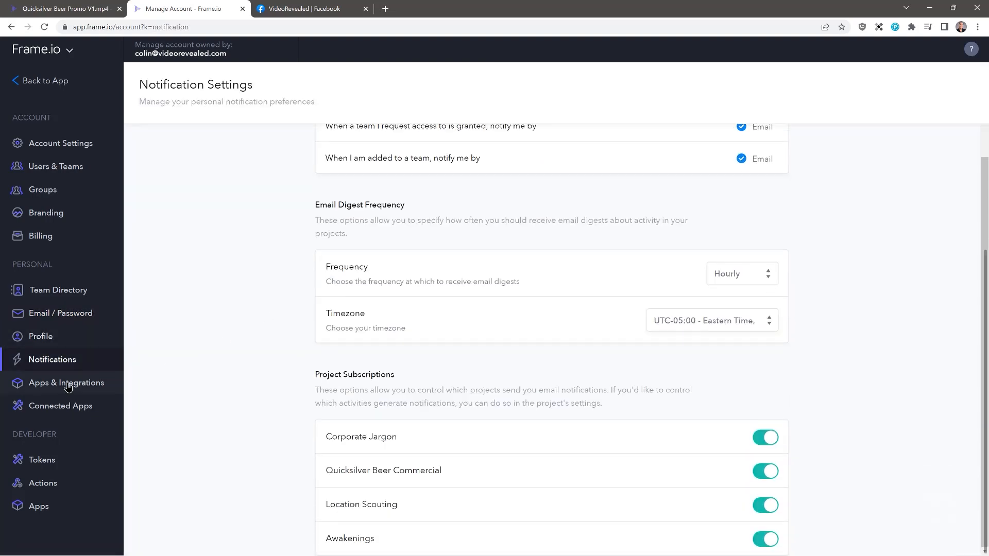
left_click(68, 384)
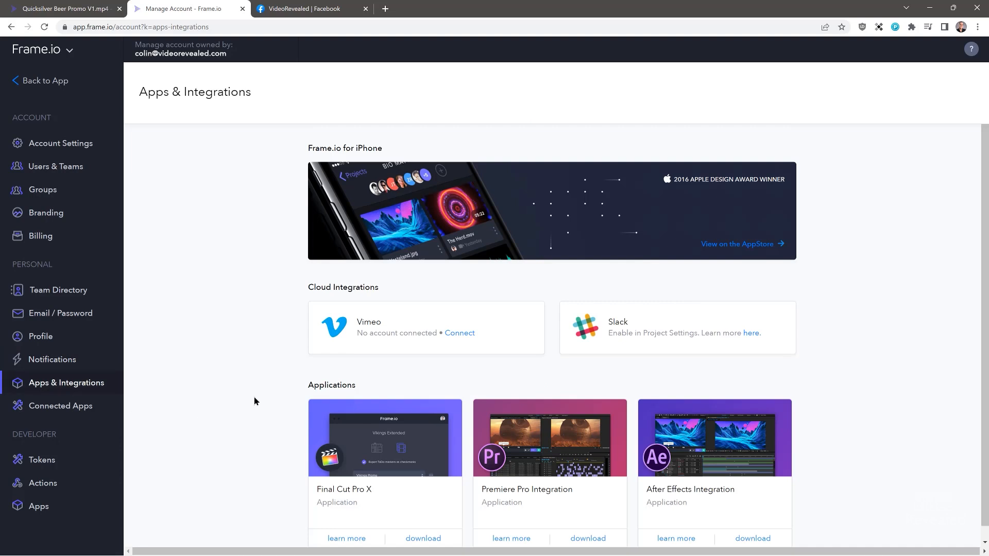
scroll(347, 426, "down", 1)
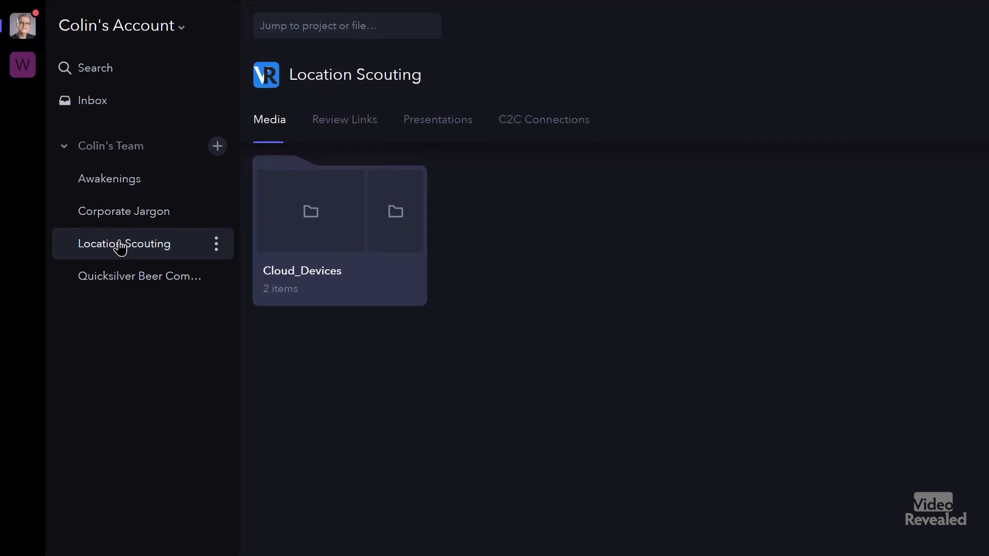
left_click(533, 127)
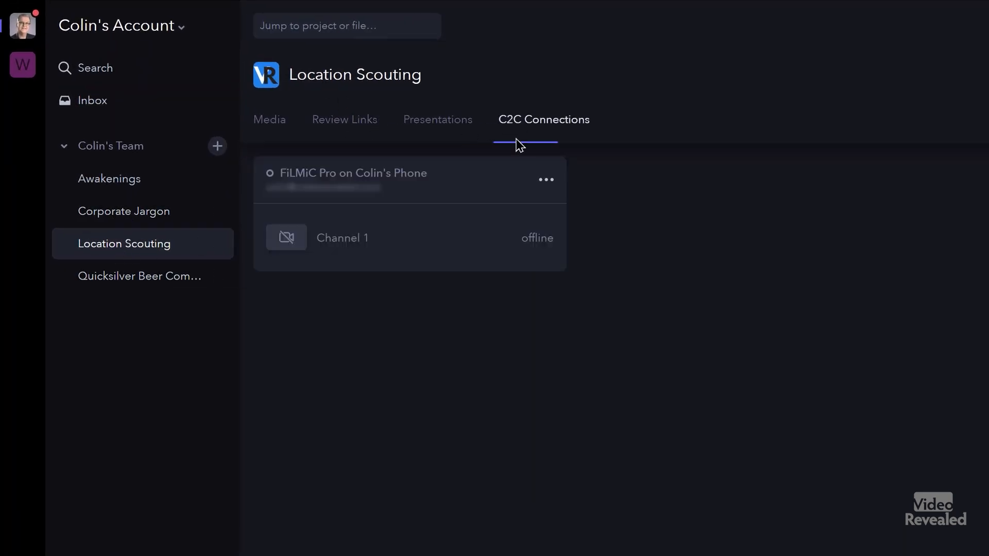